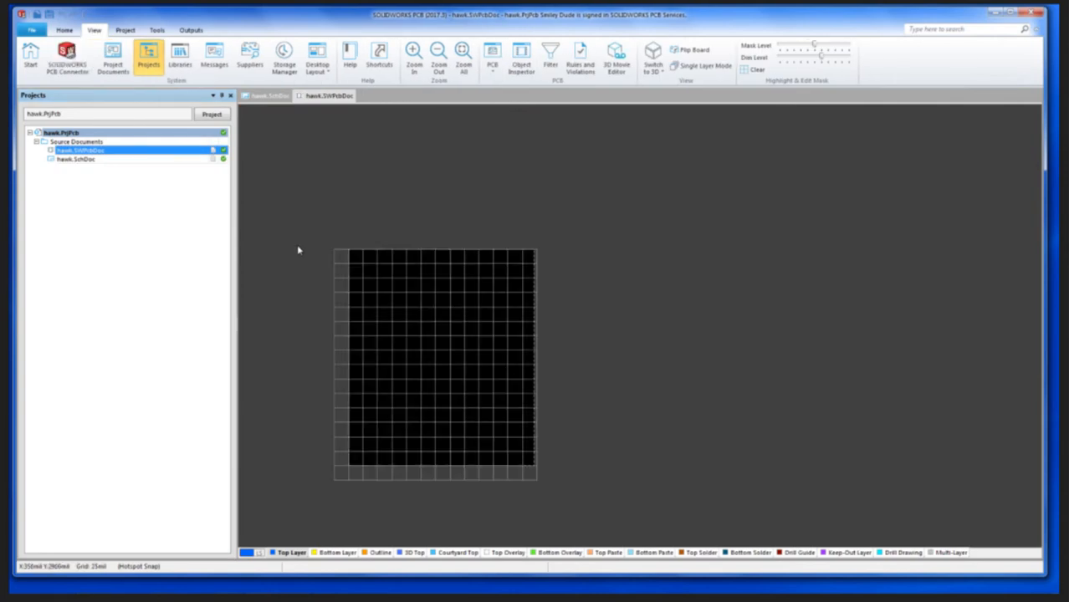
ctrl+scroll(444, 346, up, 2)
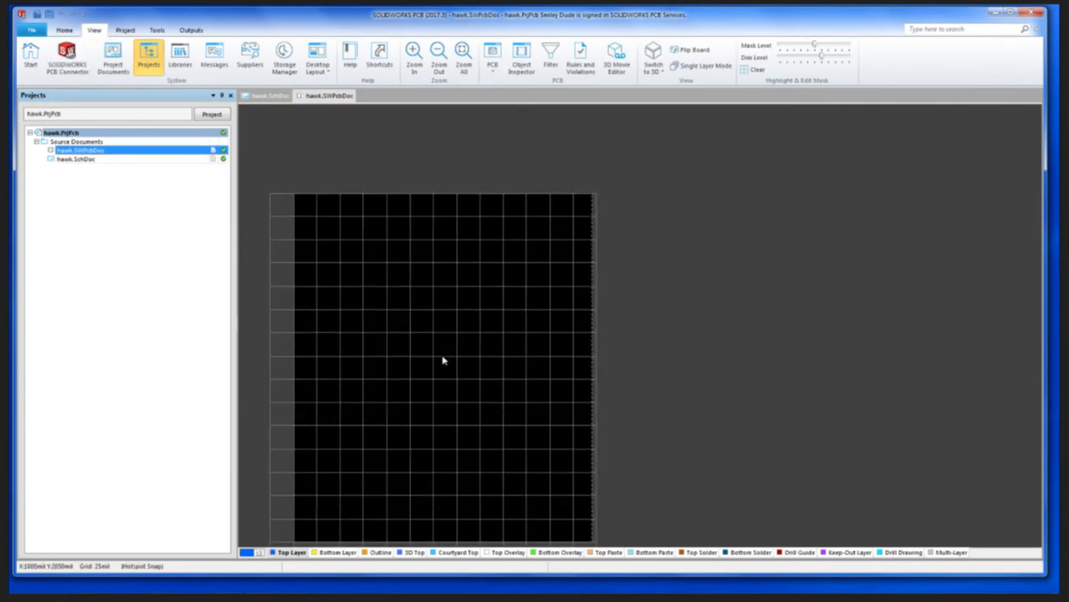
scroll(445, 358, down, 2)
scroll(432, 370, up, 1)
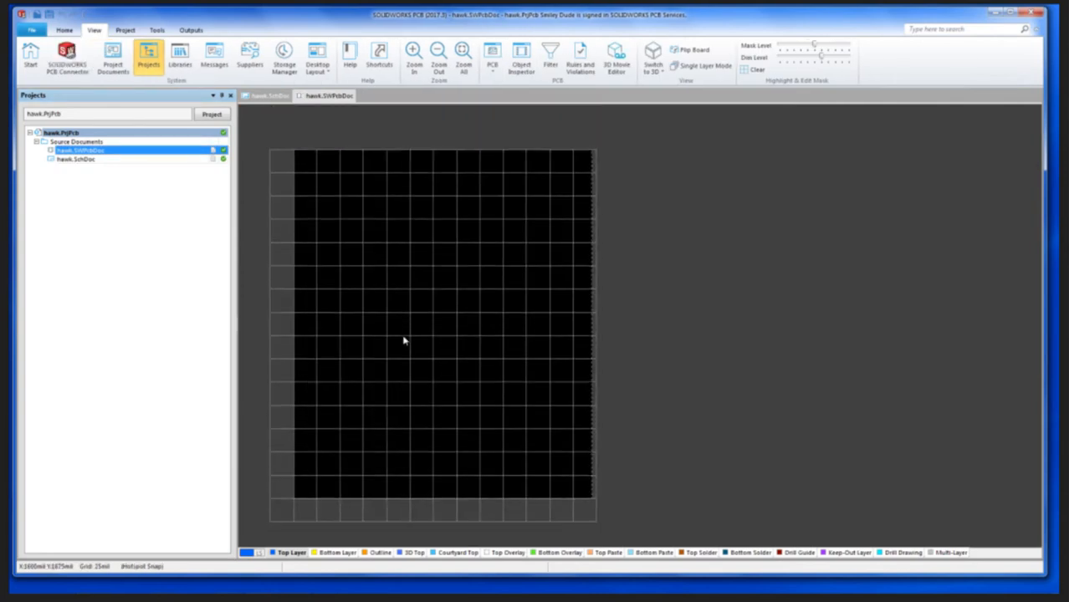
Step: Open the hawk.SchDoc schematic and place a 2N3904 transistor from the Miscellaneous Devices library above the title block
click(65, 160)
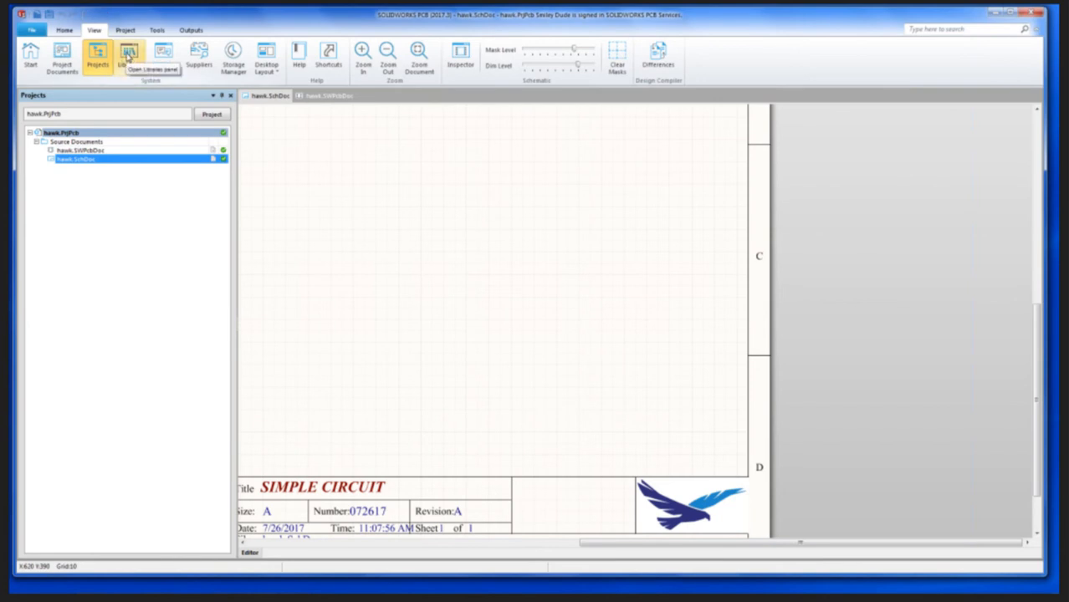
click(129, 55)
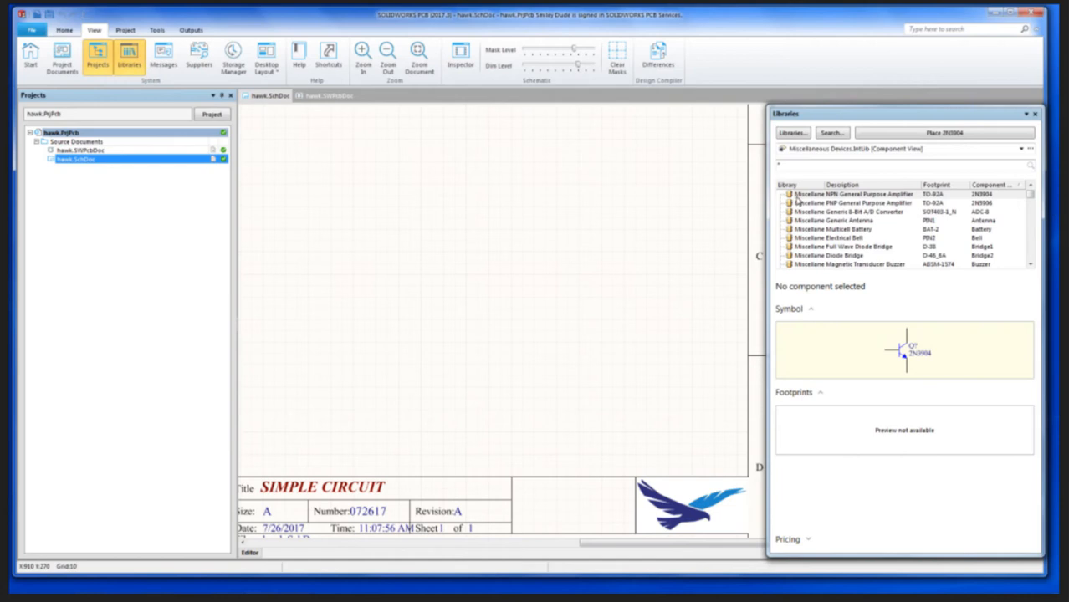
drag(791, 196, 616, 345)
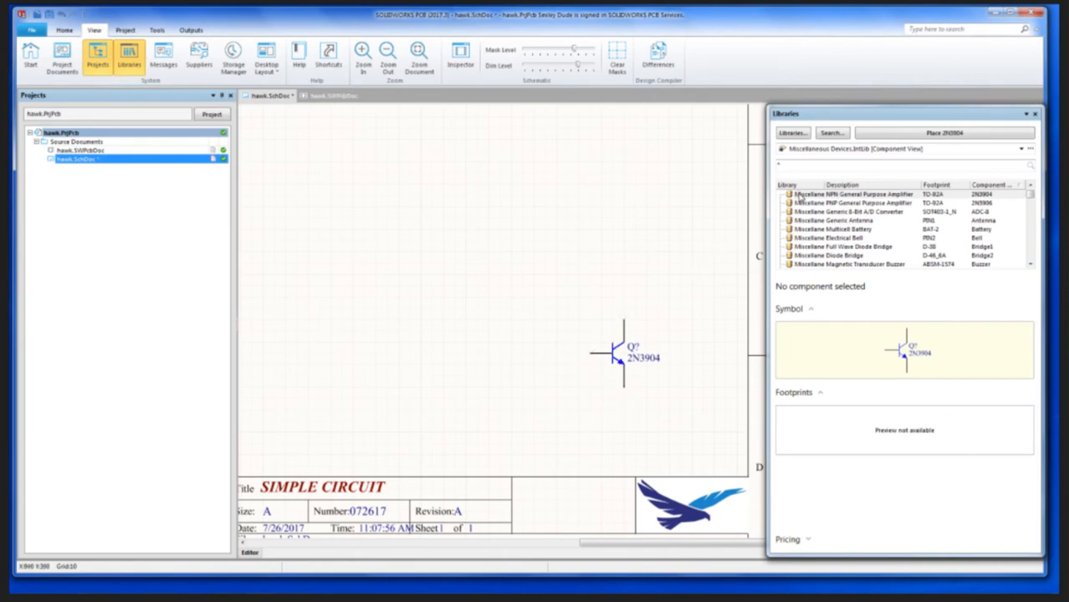
Step: Place a second, horizontally mirrored 2N3904 facing the first, and a vertical Battery up and to the left of it
mouse_move(799, 197)
mouse_down()
mouse_move(690, 205)
mouse_move(561, 264)
mouse_move(491, 327)
mouse_move(452, 333)
mouse_move(452, 343)
mouse_up()
key(x)
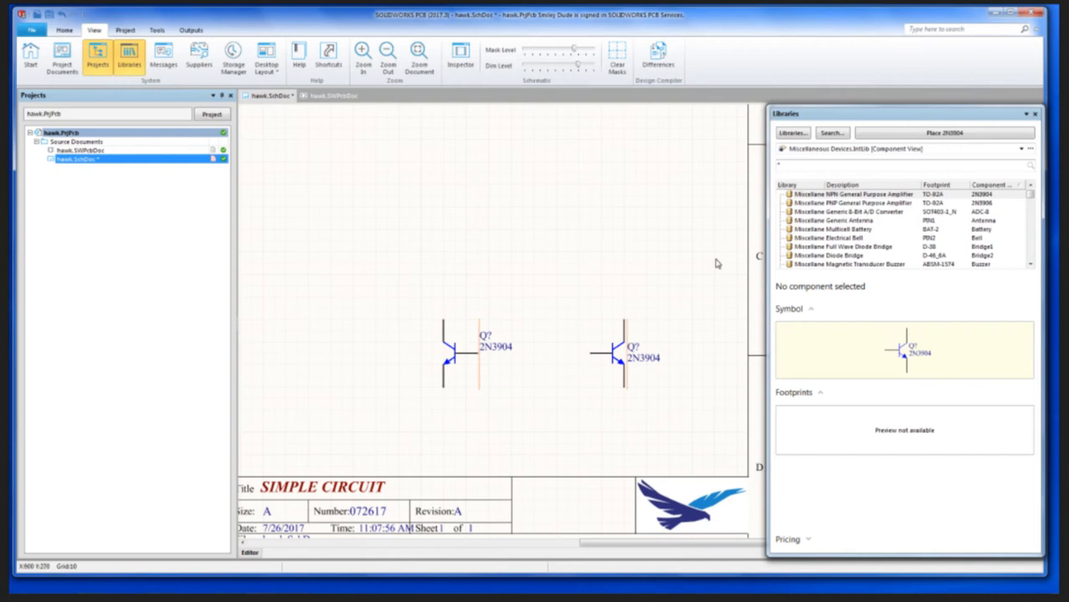
drag(824, 230, 390, 259)
key(space)
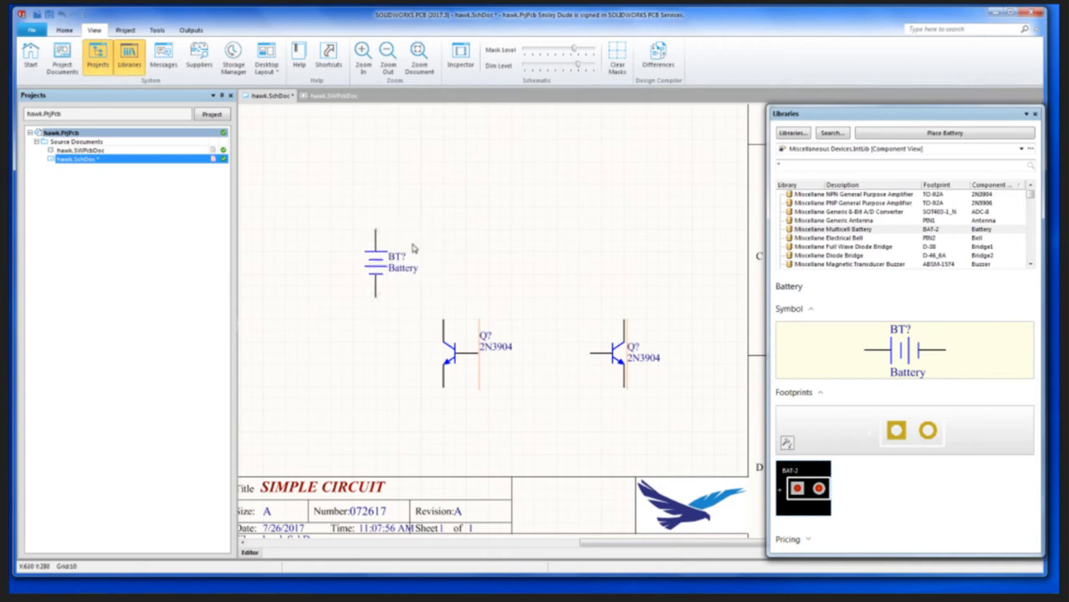
Step: Filter the component library for "cap" and place a horizontal Cap2 capacitor above the right transistor
click(782, 164)
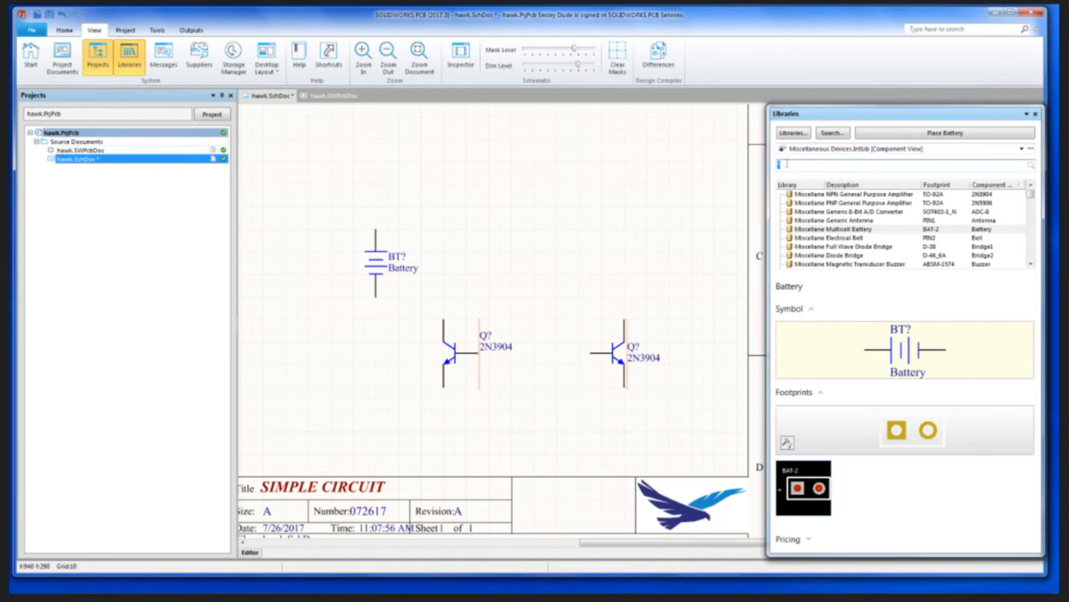
text(cap)
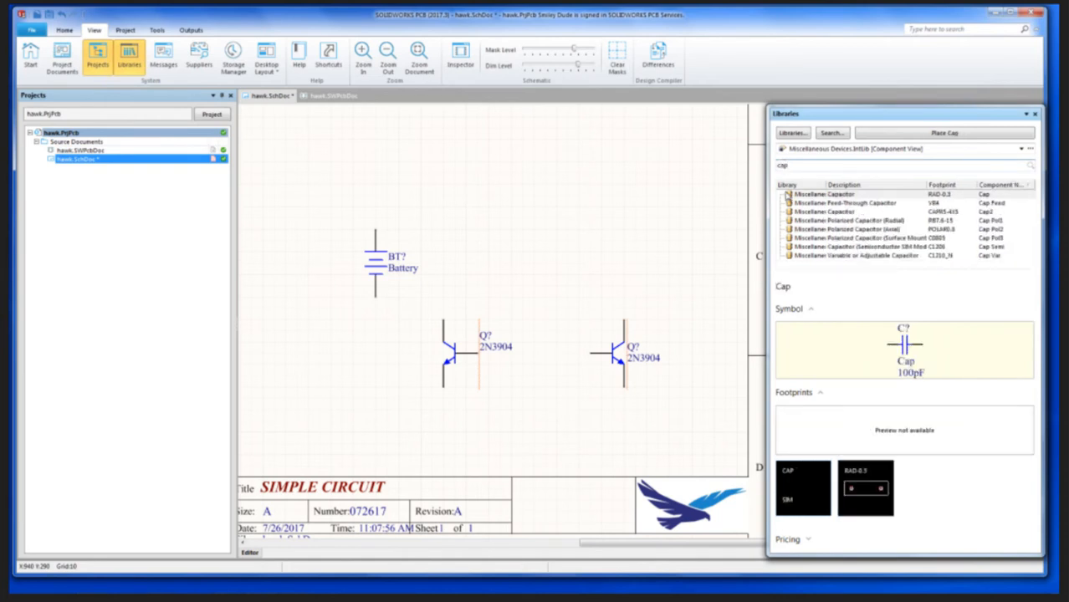
drag(788, 197, 790, 248)
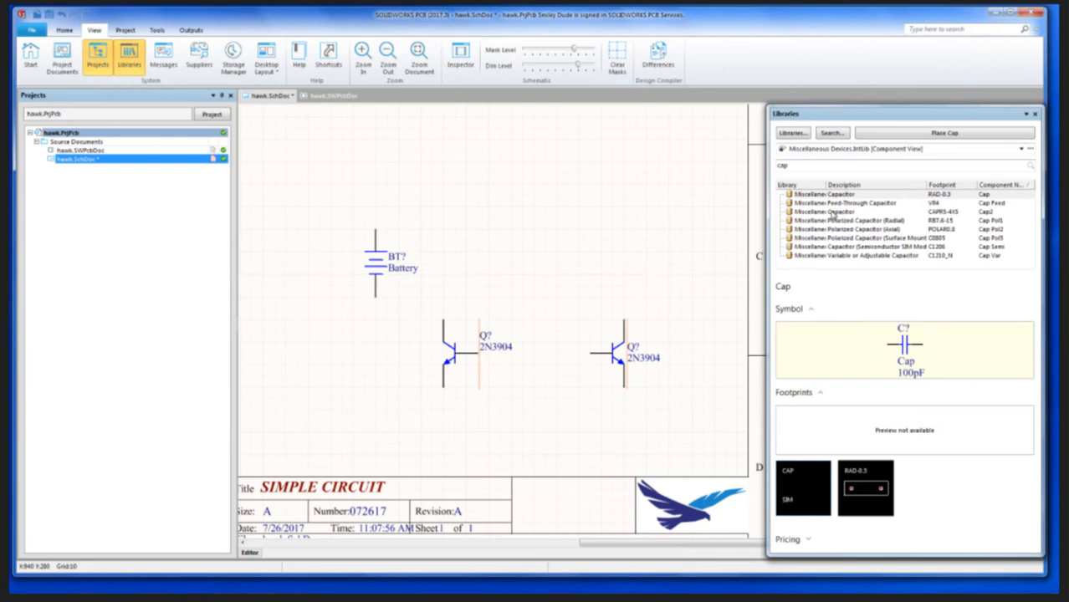
drag(828, 213, 617, 284)
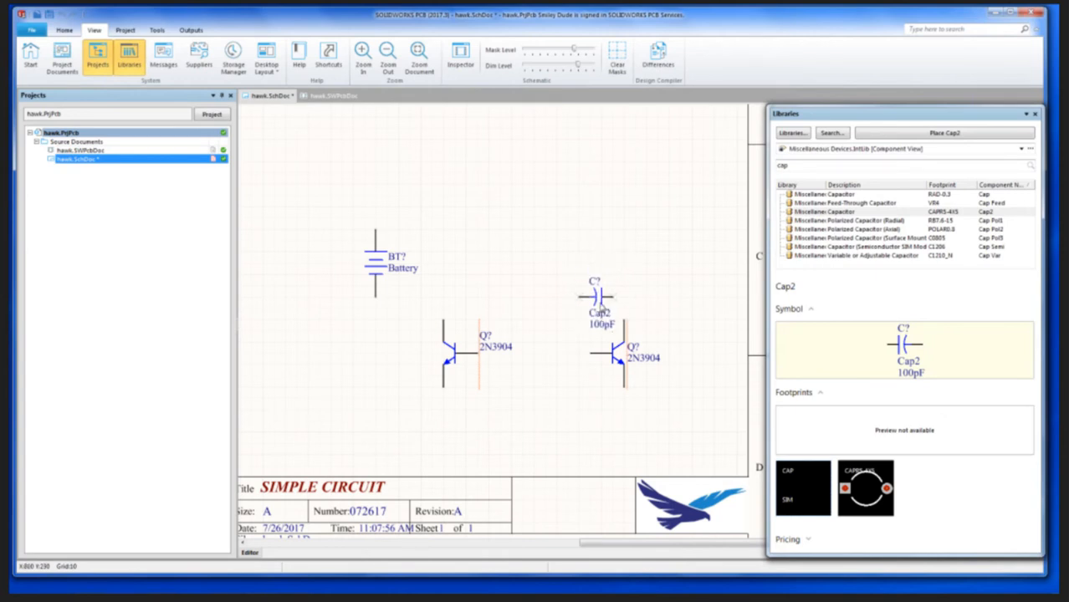
click(600, 307)
Step: Place a second Cap2 capacitor above the left transistor, rotated so that its curved plate faces right
drag(806, 215, 469, 295)
key(space)
key(space)
click(470, 294)
right_click(470, 294)
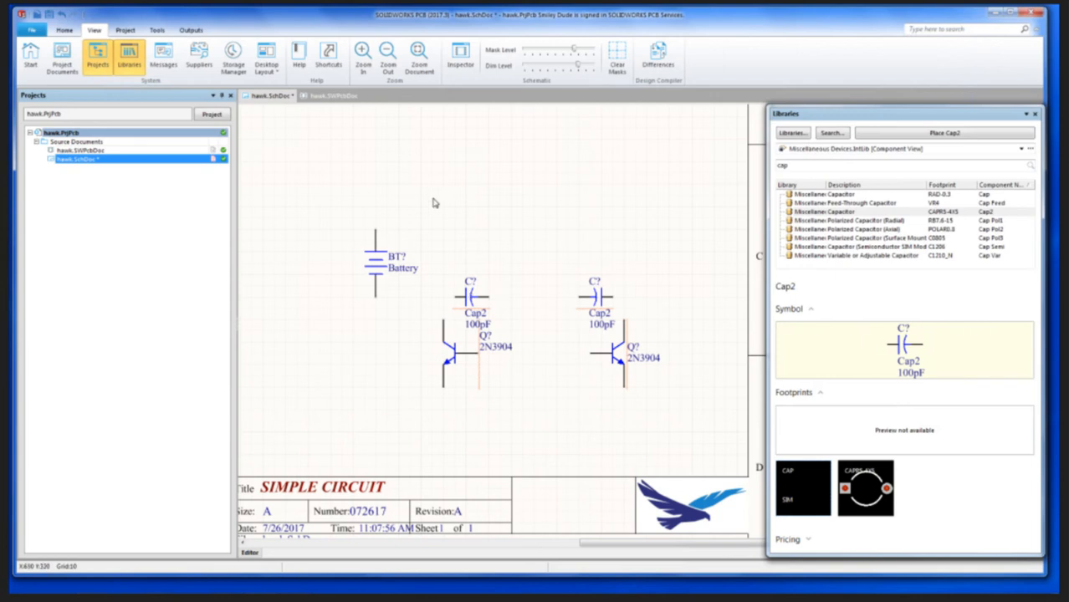
Step: Place a Res1 resistor with the Place Part command, rotated vertically, above the left transistor's collector
right_click(327, 157)
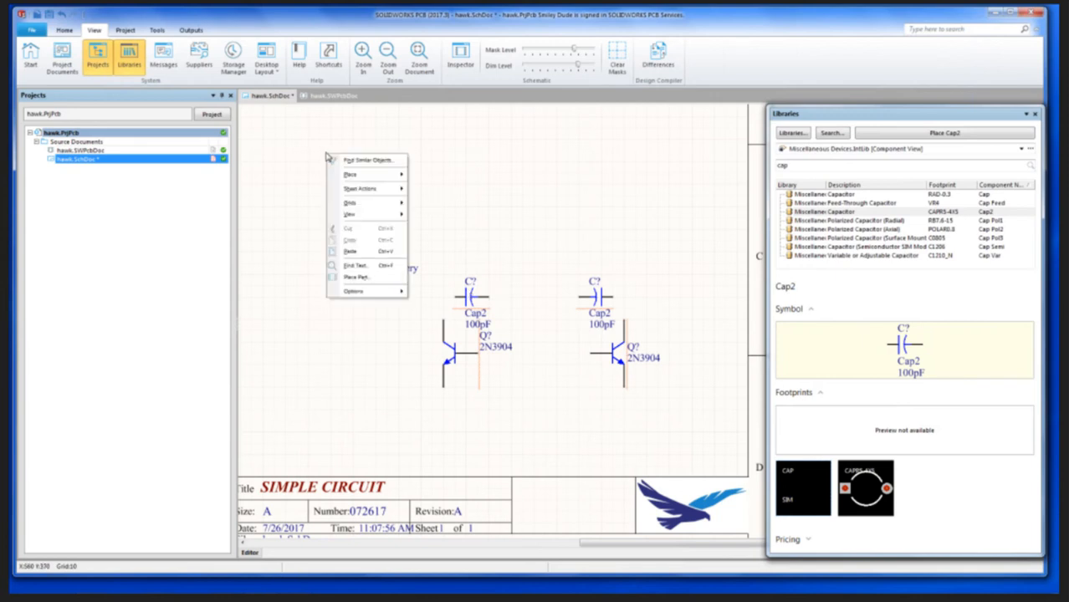
mouse_move(351, 176)
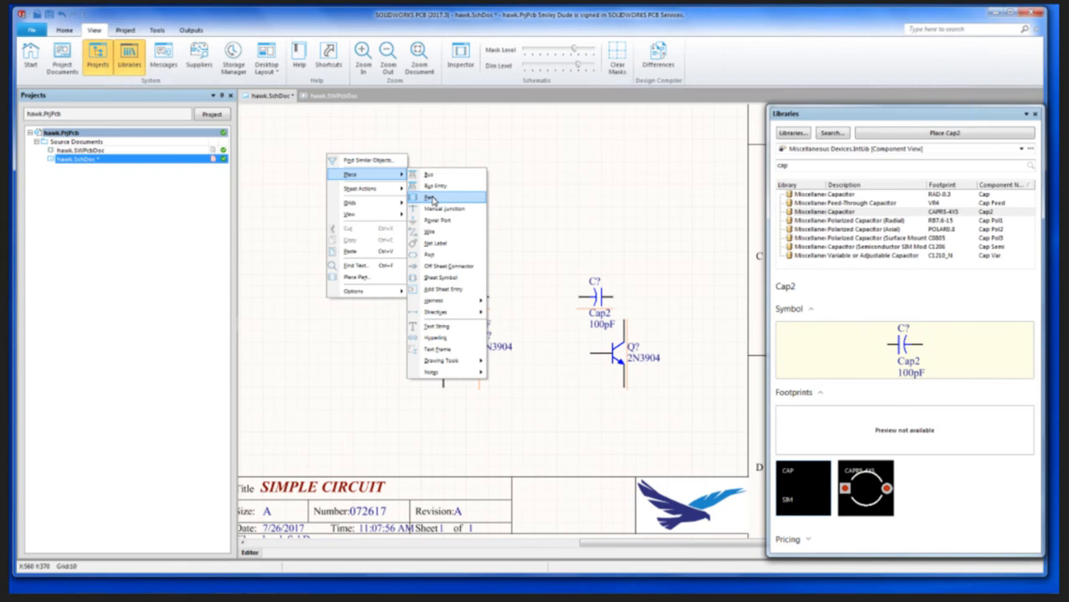
click(432, 200)
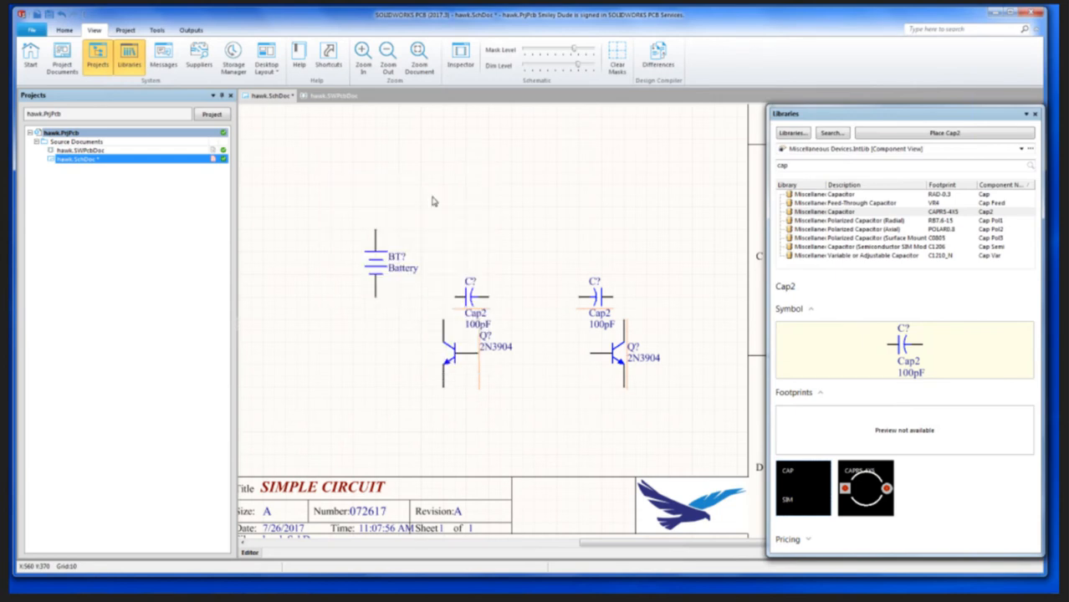
key(BackSpace)
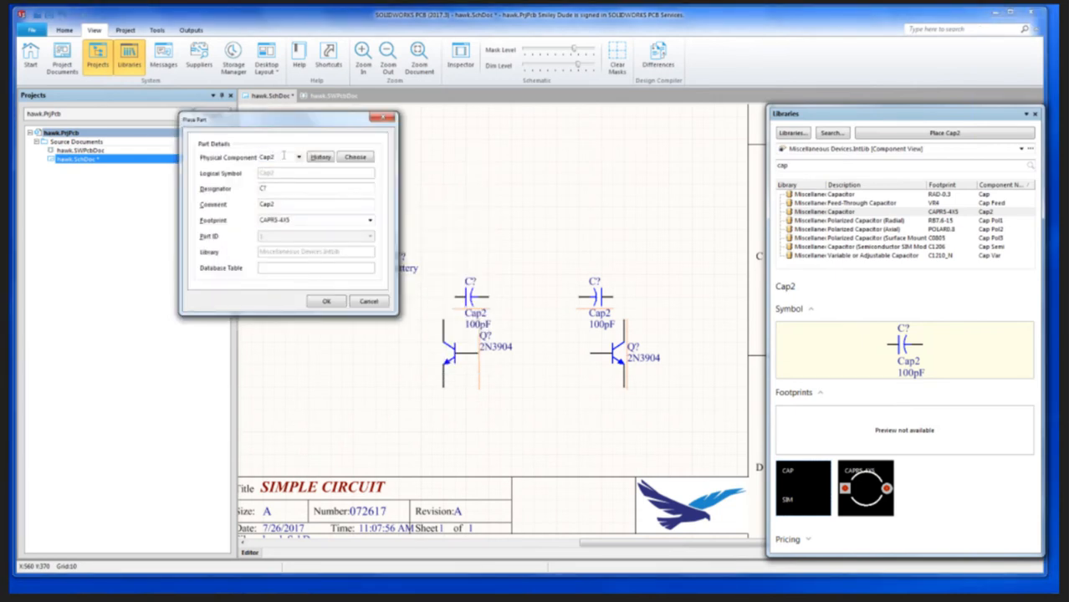
text(Res1)
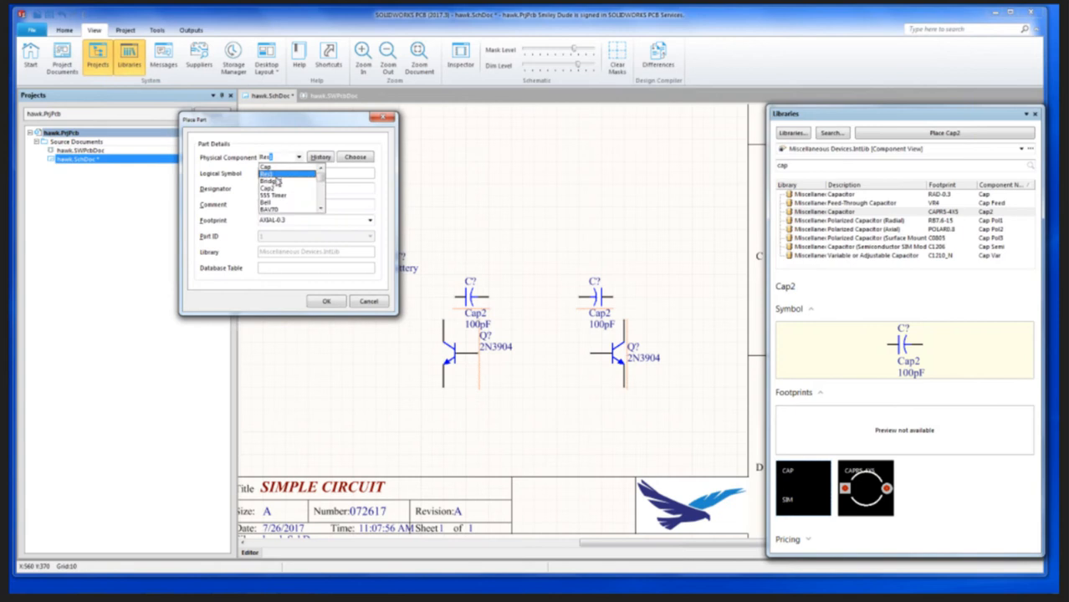
click(275, 174)
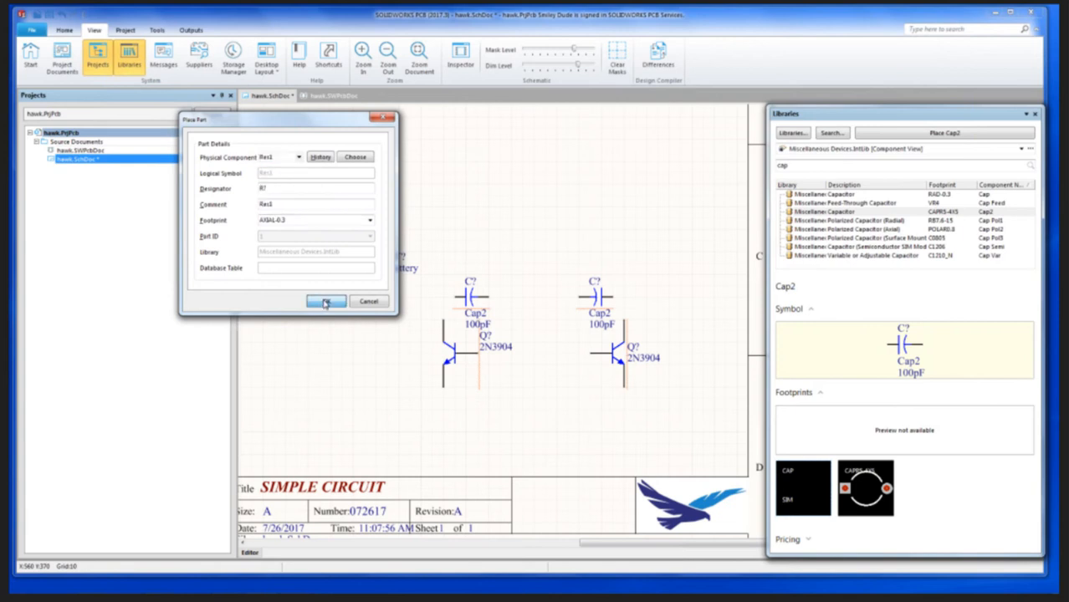
click(325, 301)
key(space)
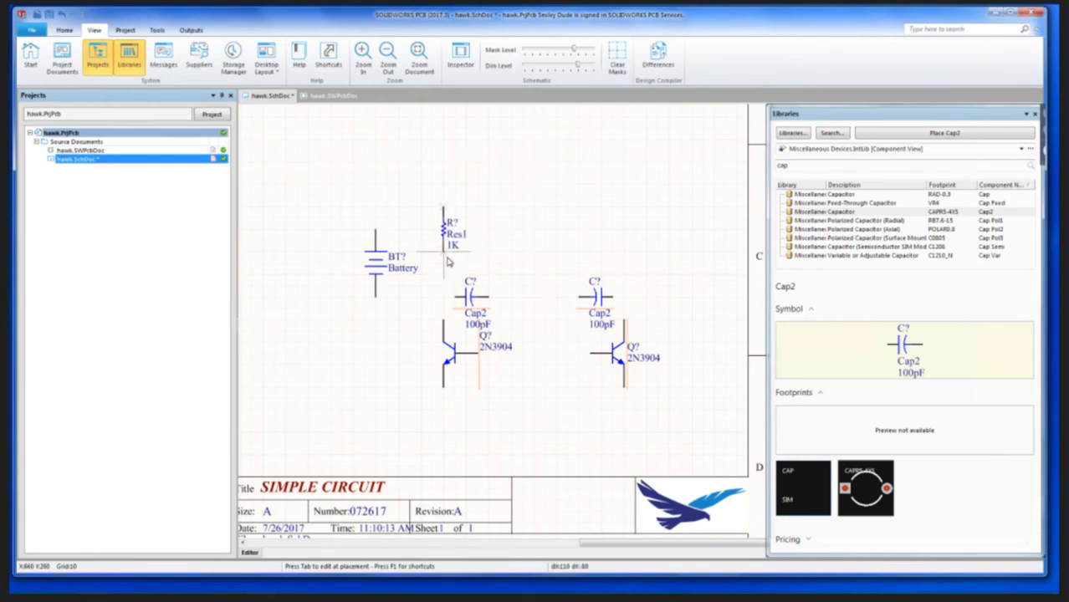
key(Right)
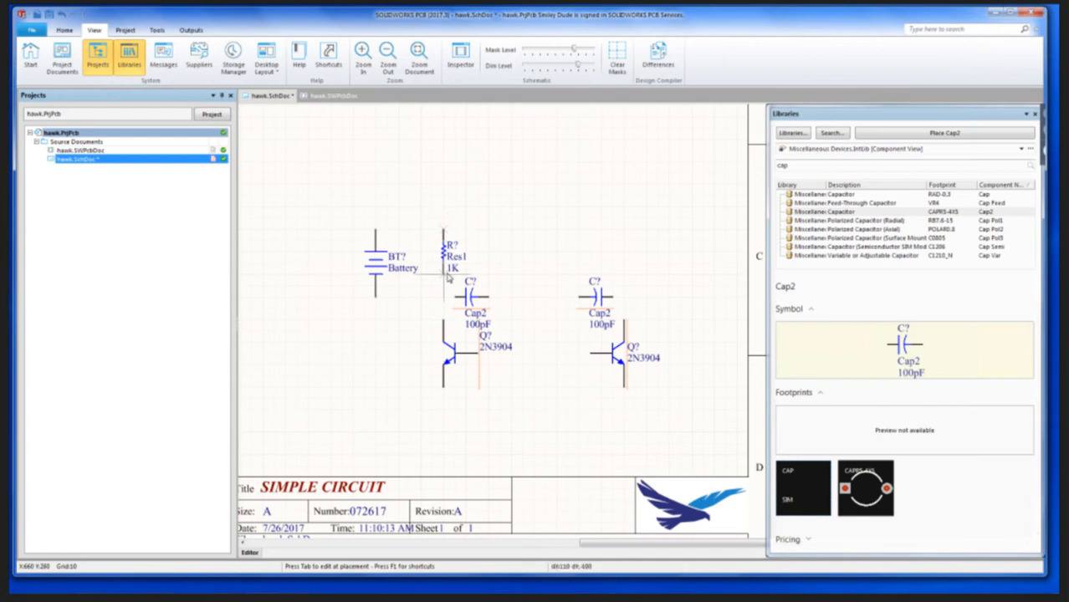
click(449, 255)
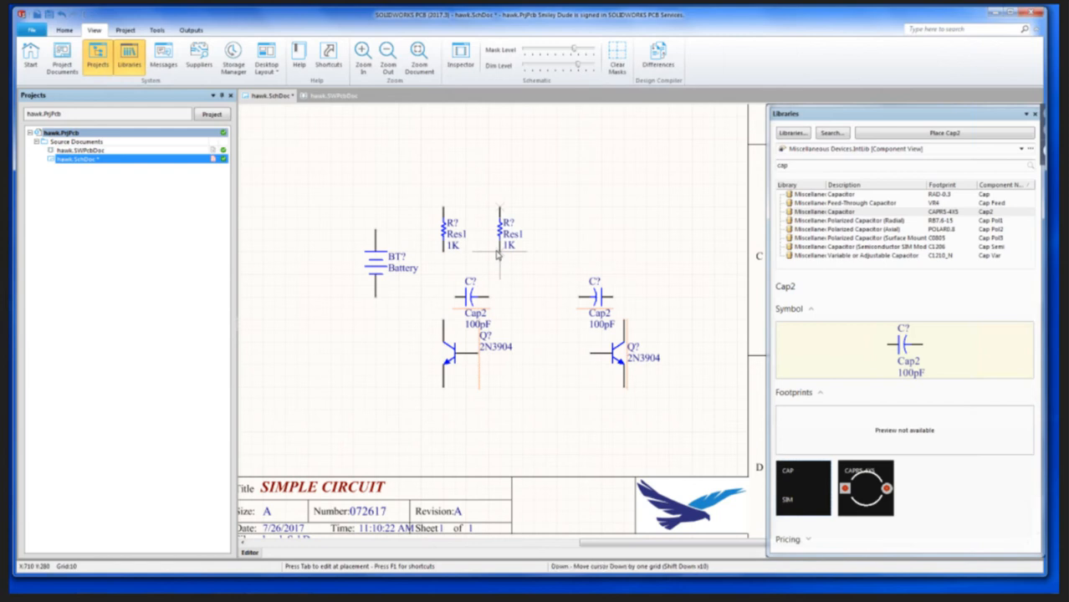
Step: Place three more vertical Res1 resistors in the same row, the last above the right transistor's collector, and end part placement
click(499, 255)
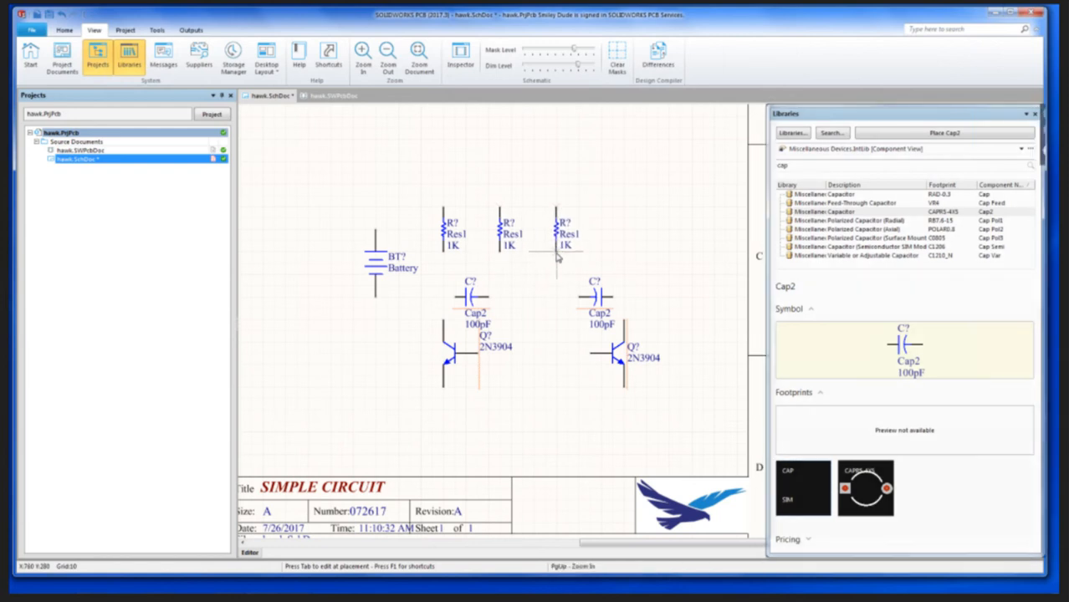
click(556, 256)
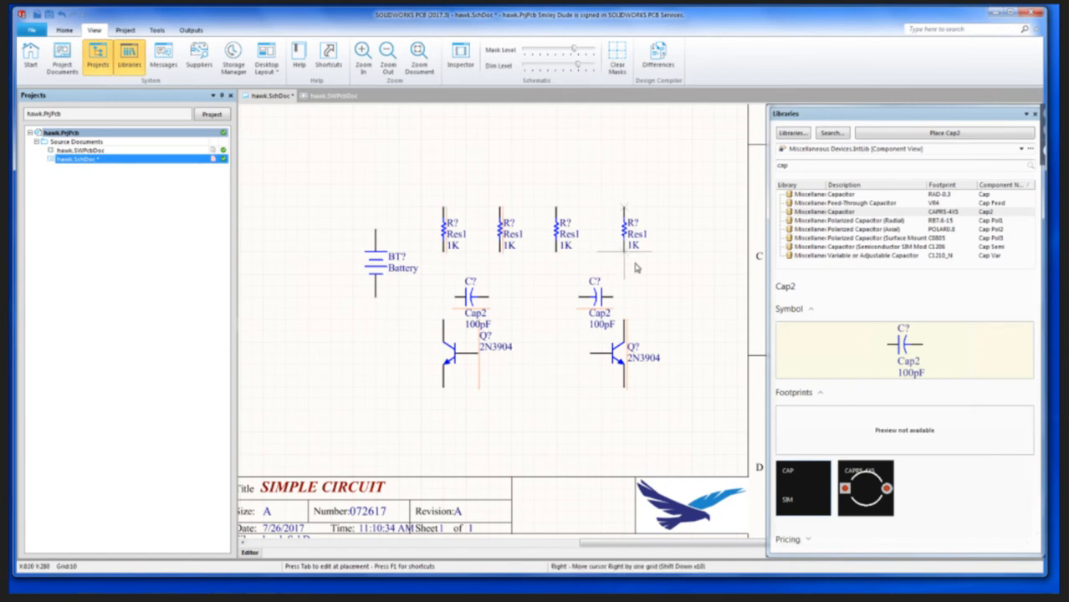
click(633, 261)
right_click(629, 269)
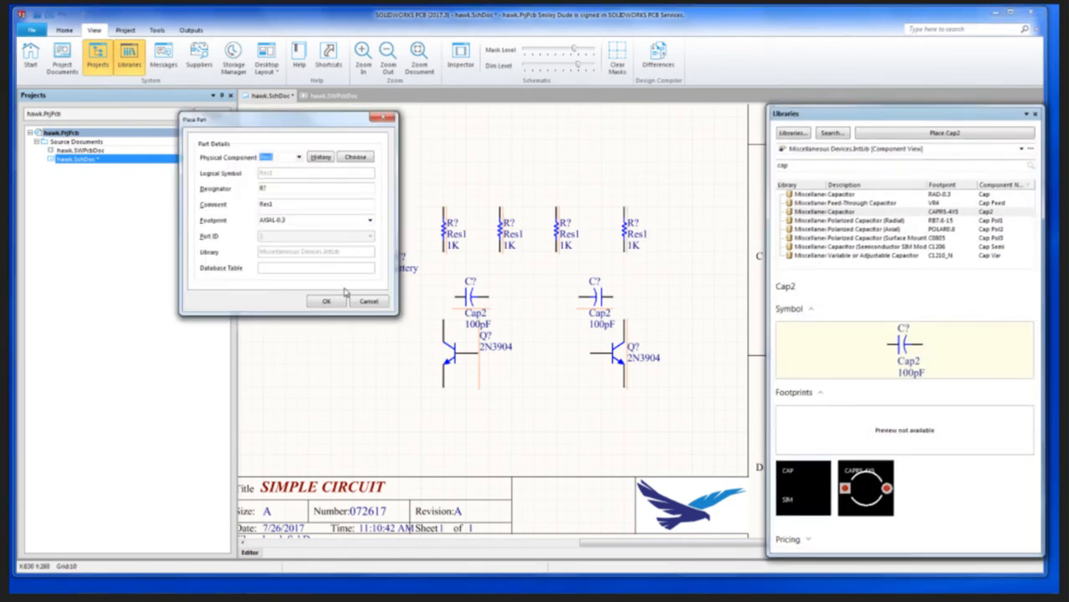
click(368, 301)
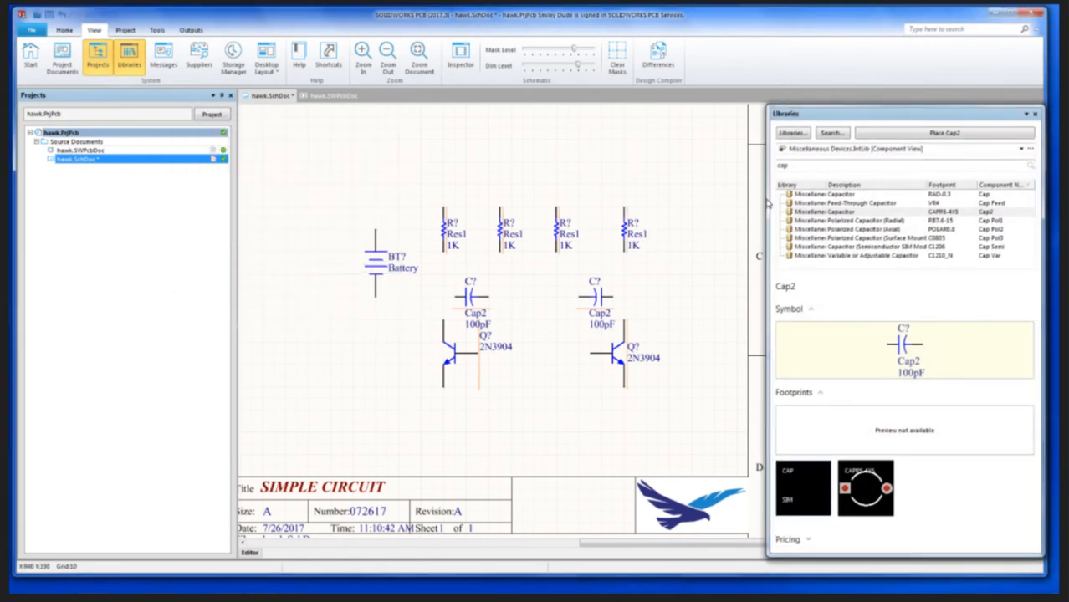
Step: Filter the component library for "led" and place an LED1 above the rightmost resistor, rotated to point downward
click(801, 164)
text(led)
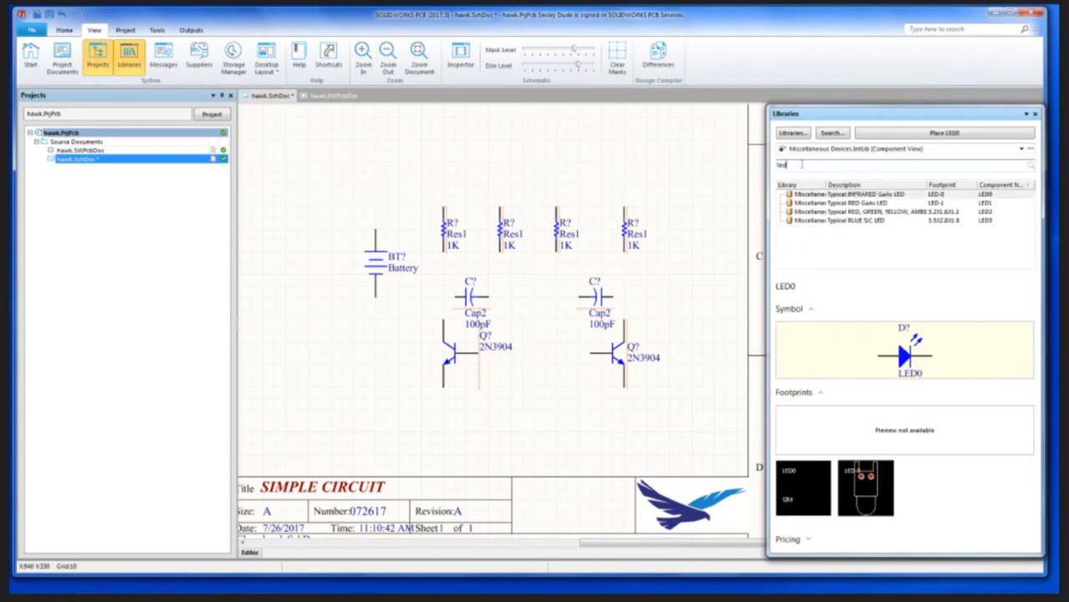
drag(795, 203, 634, 160)
key(space)
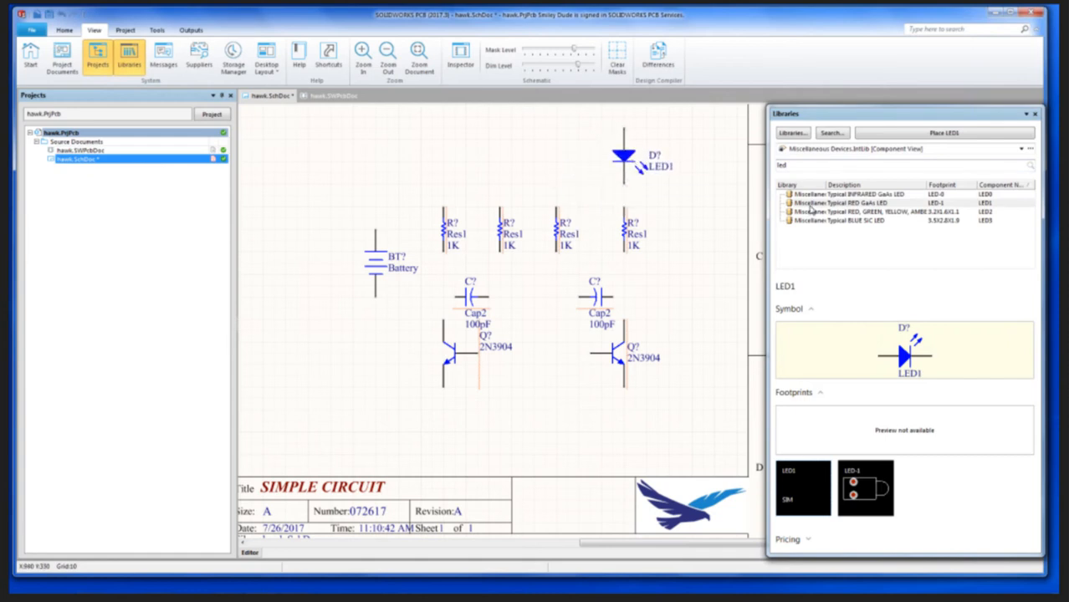
Step: Place a second LED1 above the leftmost resistor, rotated to point downward
drag(801, 205, 458, 159)
key(space)
key(space)
key(space)
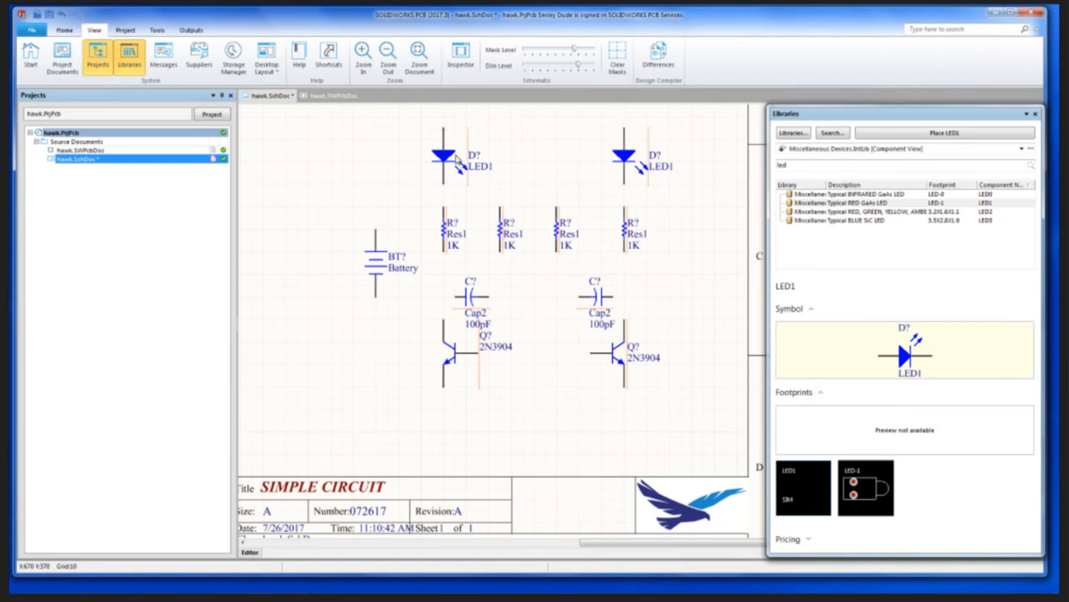
Step: Close the component library and activate the Wire tool for the schematic
scroll(496, 296, up, 1)
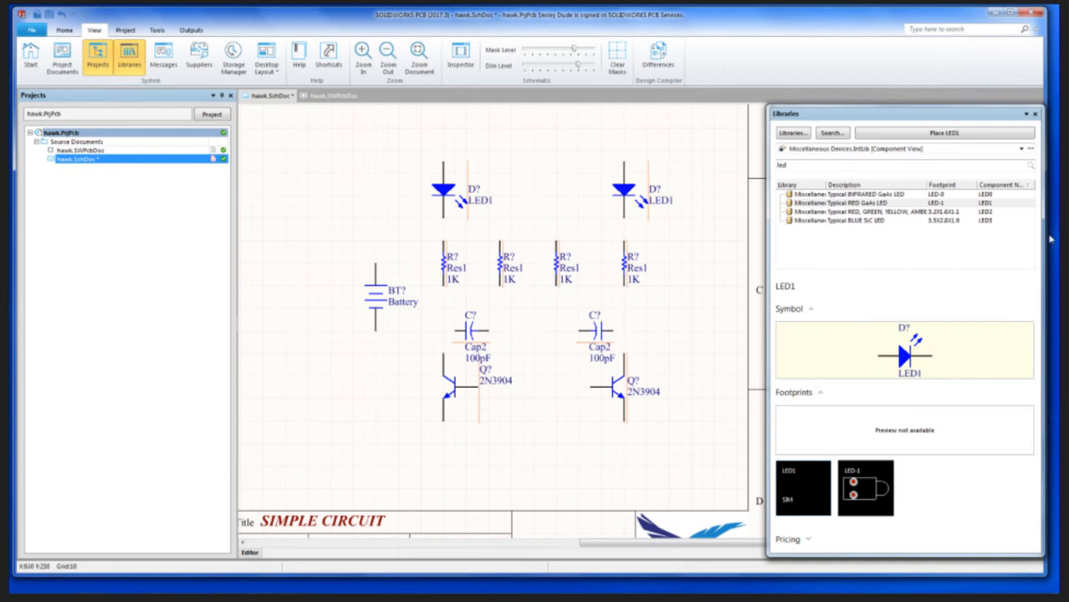
click(1036, 115)
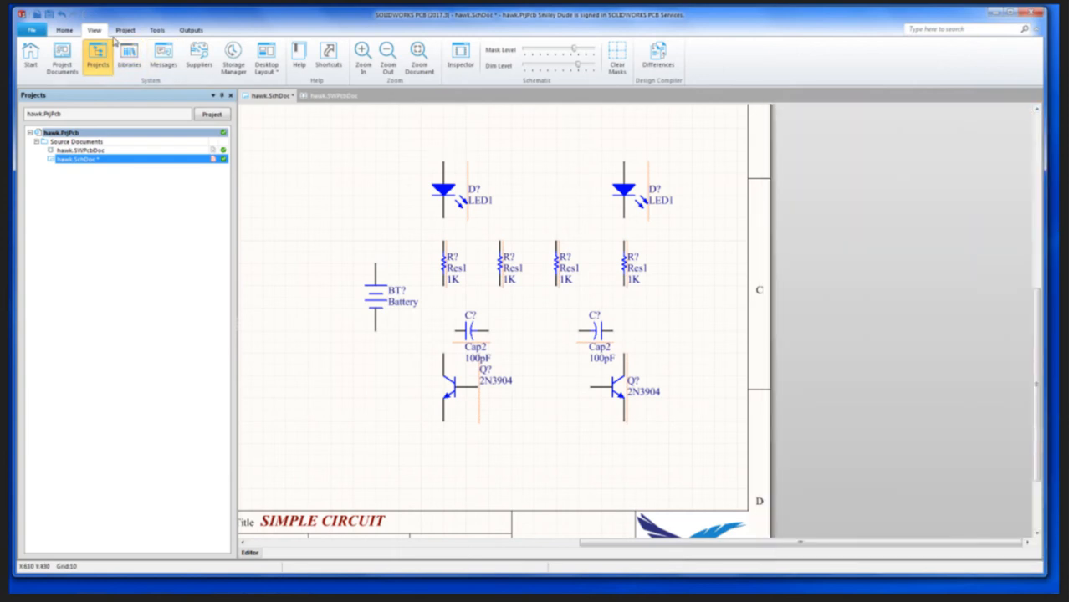
click(65, 31)
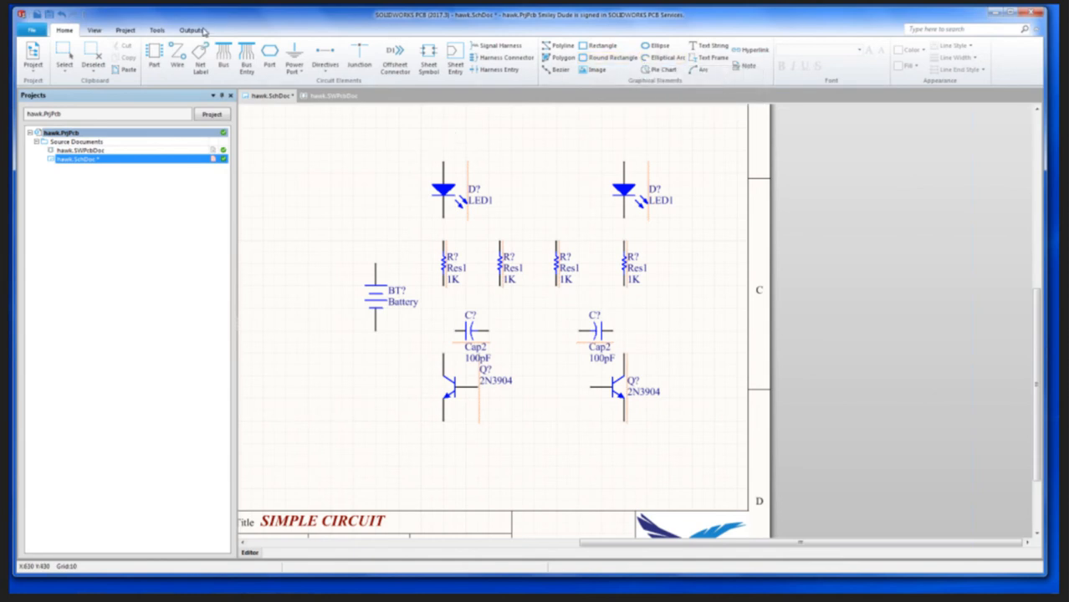
click(177, 56)
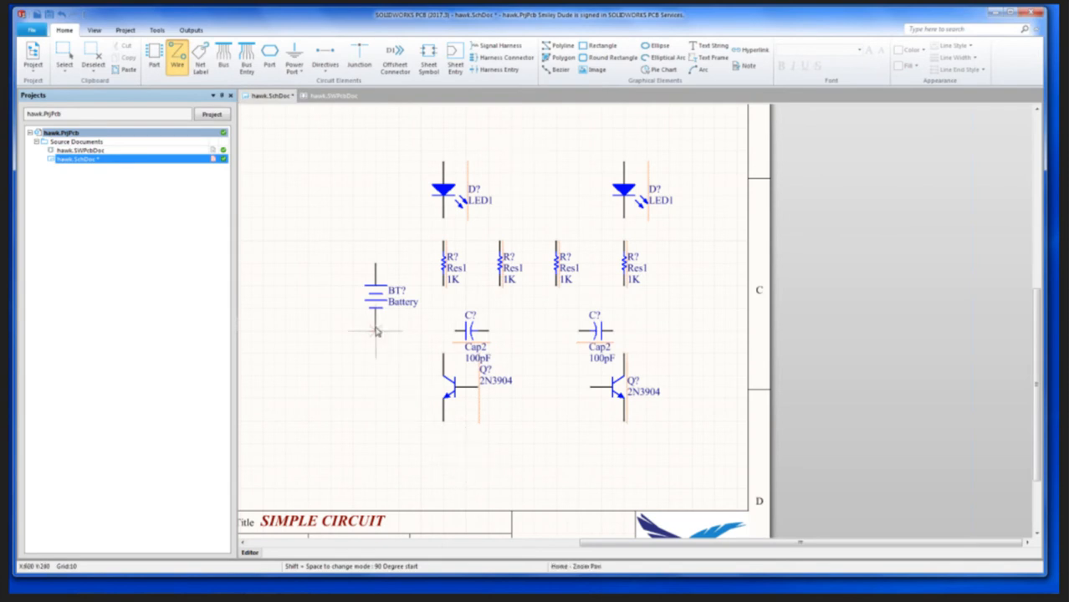
Step: Examine how the wire cursor lines up with the pin ends of the battery, left capacitor and left transistor
ctrl+scroll(376, 331, up, 4)
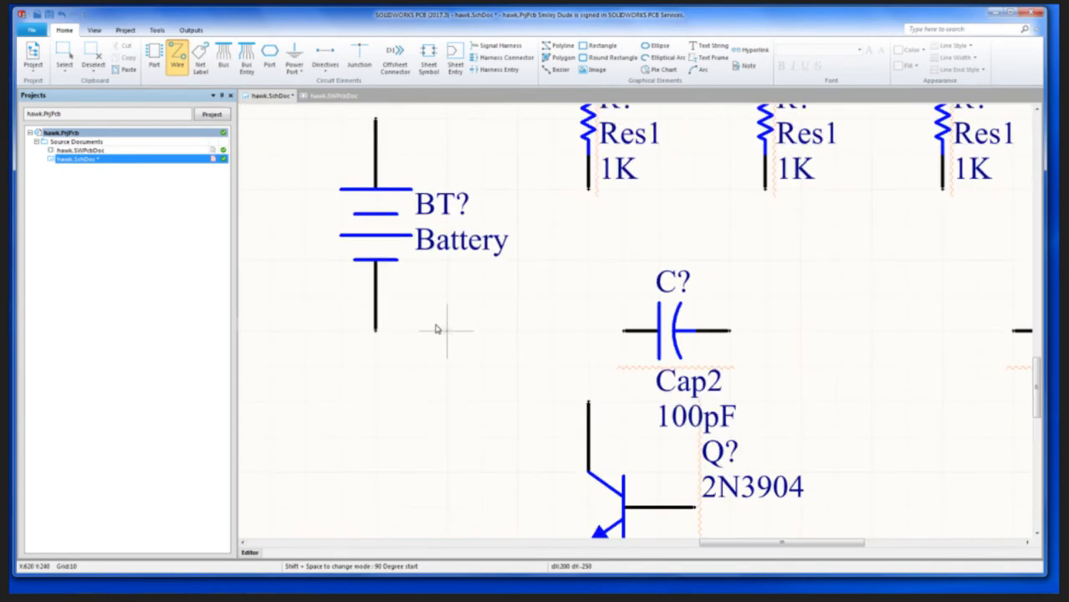
ctrl+scroll(437, 327, up, 2)
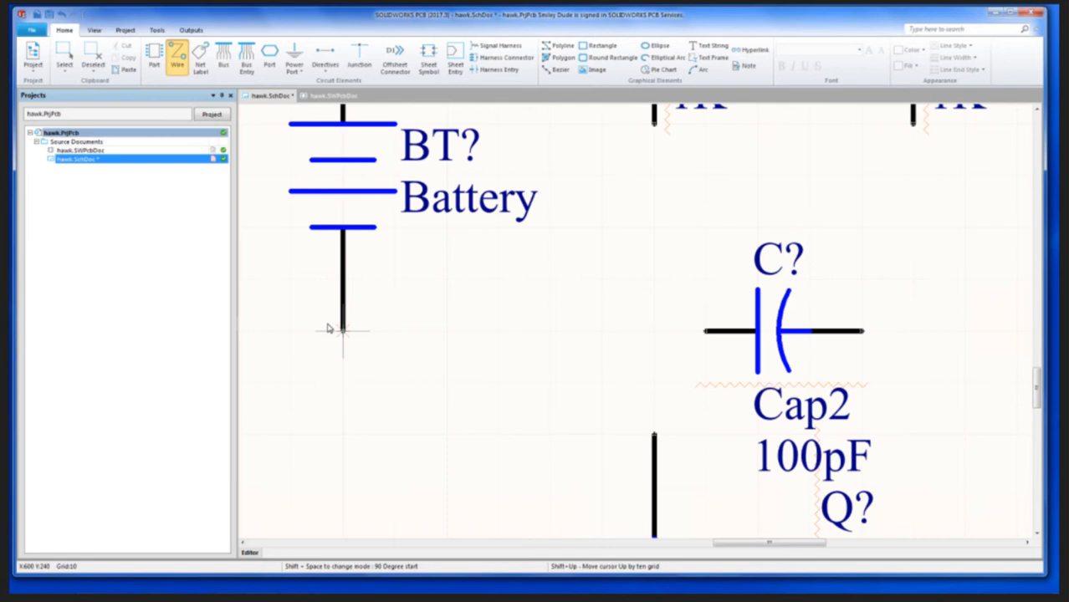
scroll(481, 376, down, 1)
ctrl+scroll(482, 375, down, 1)
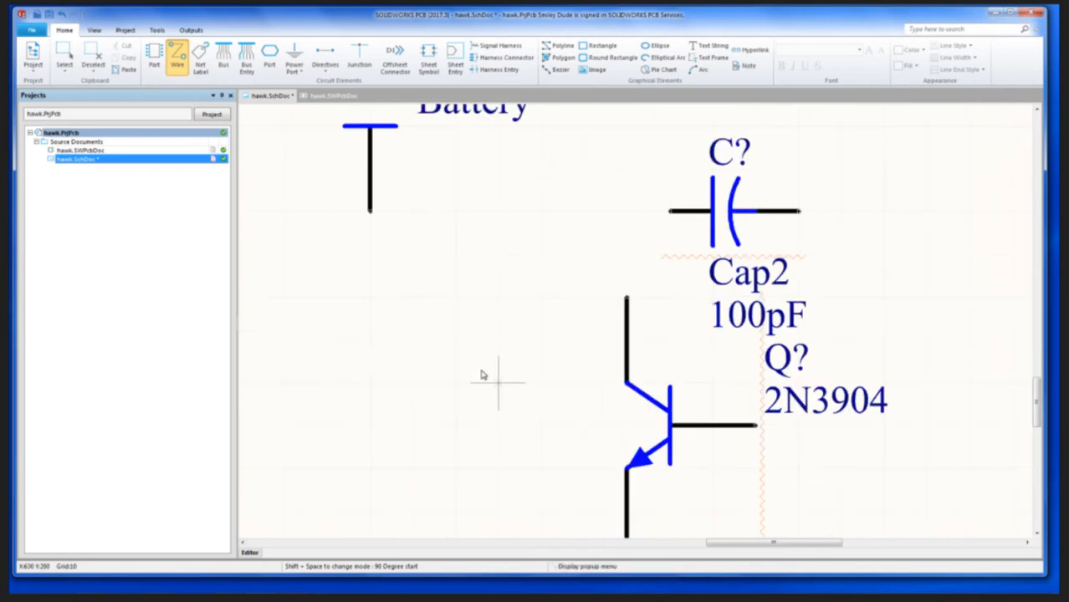
ctrl+scroll(483, 375, down, 5)
right_drag(575, 351, 480, 364)
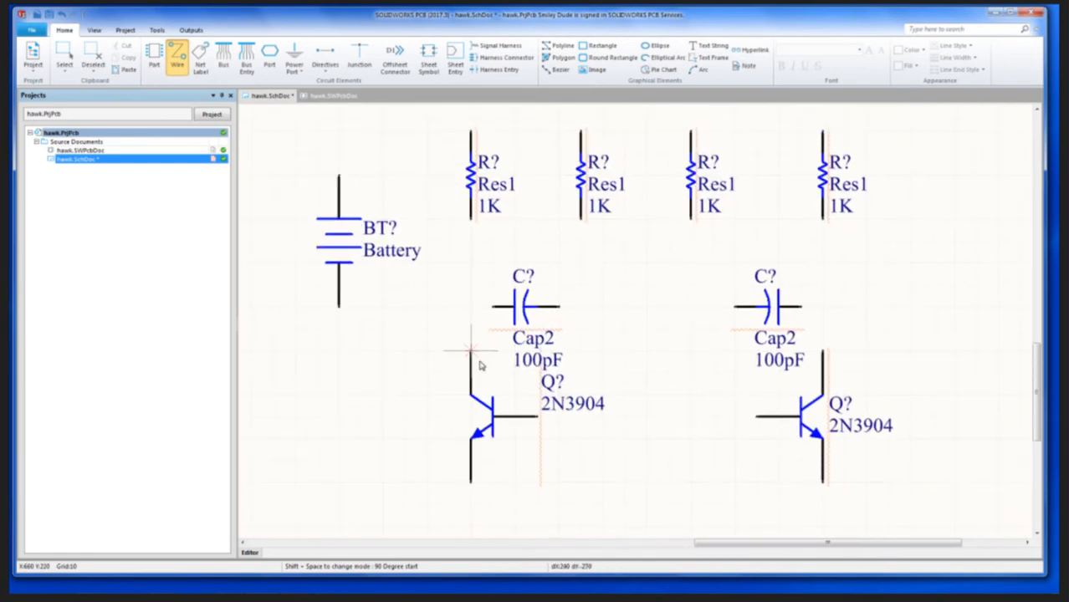
ctrl+scroll(480, 366, down, 2)
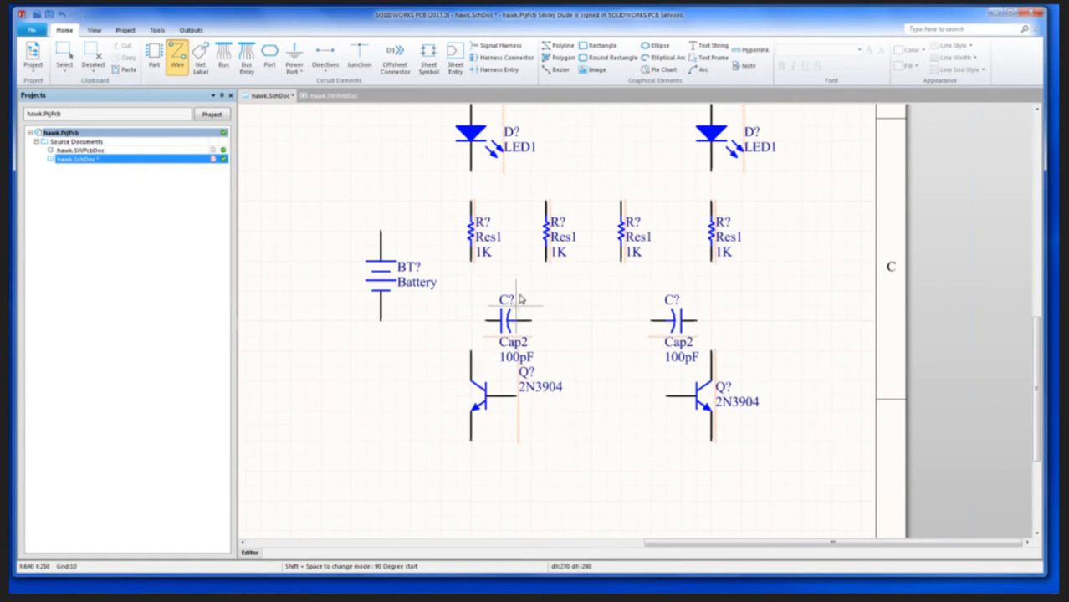
ctrl+scroll(556, 287, down, 1)
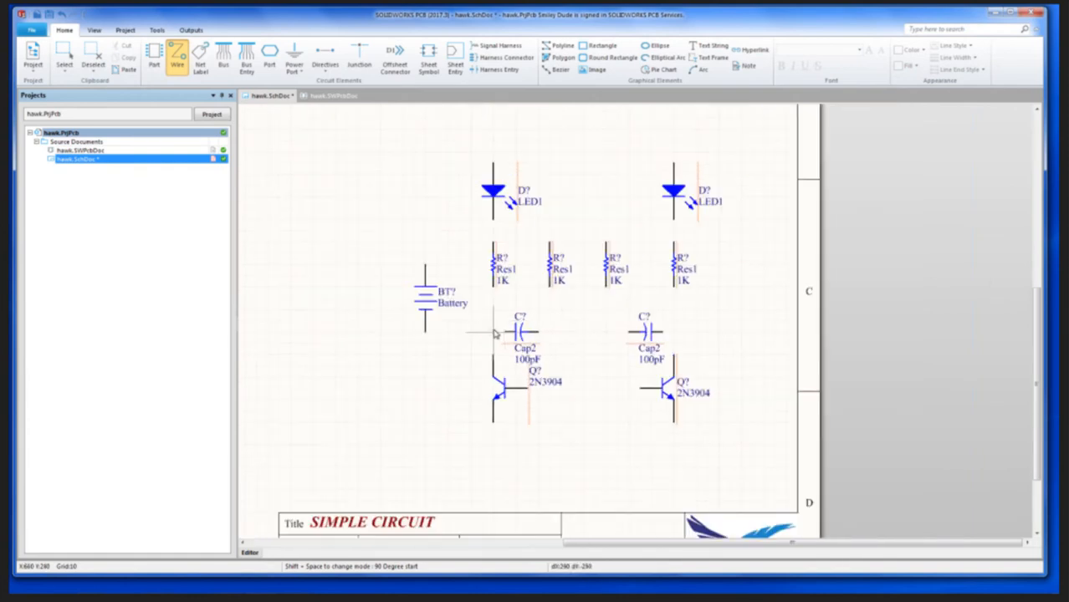
scroll(536, 350, up, 1)
ctrl+scroll(533, 349, up, 1)
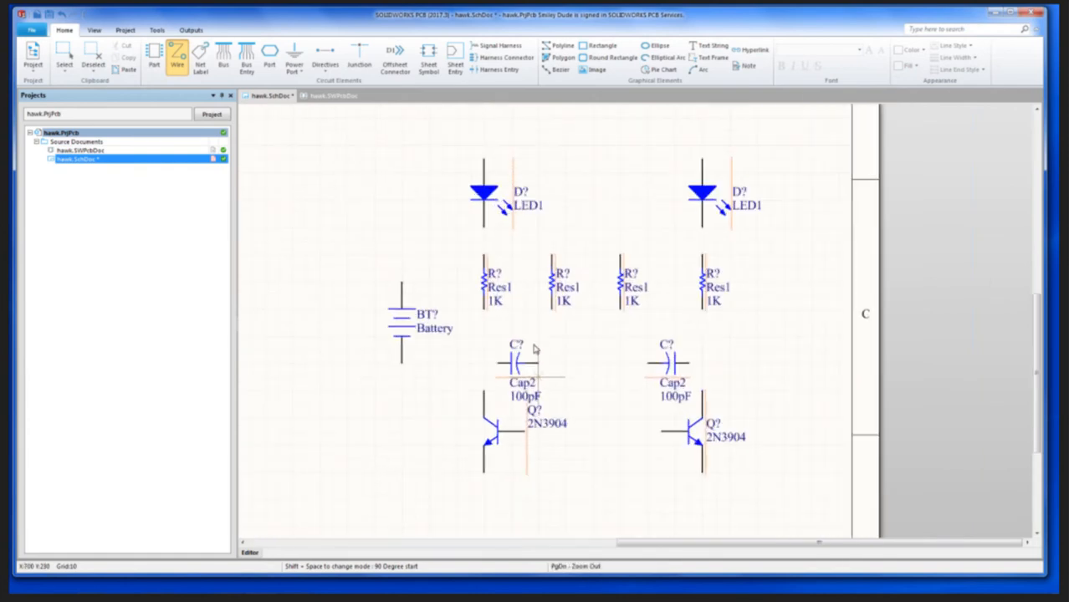
Step: Wire the battery's lower terminal to the left transistor's emitter and extend that bottom rail to the right transistor's emitter
click(402, 367)
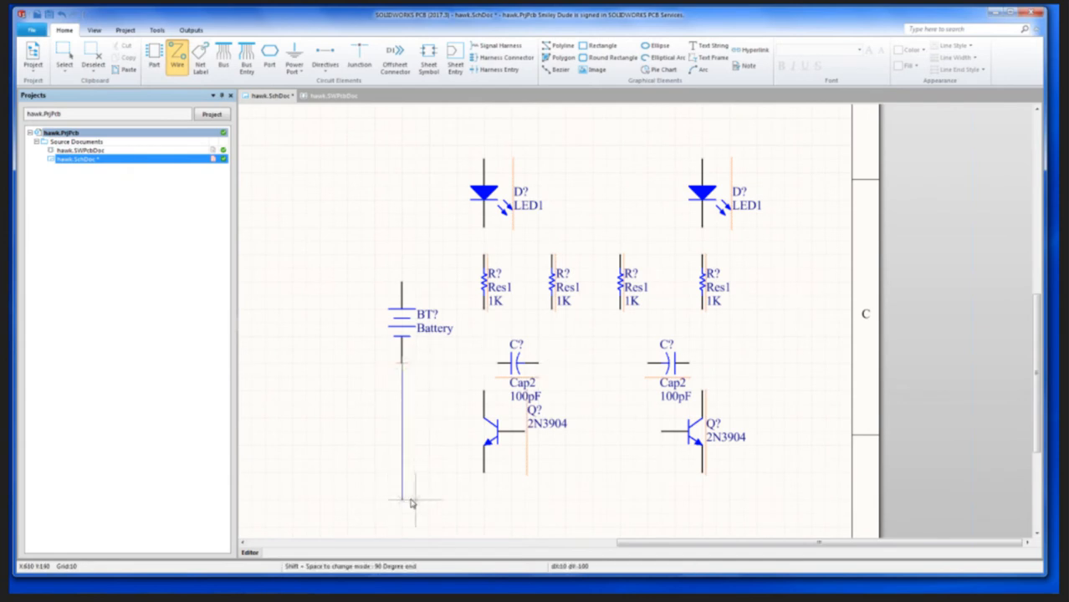
click(485, 501)
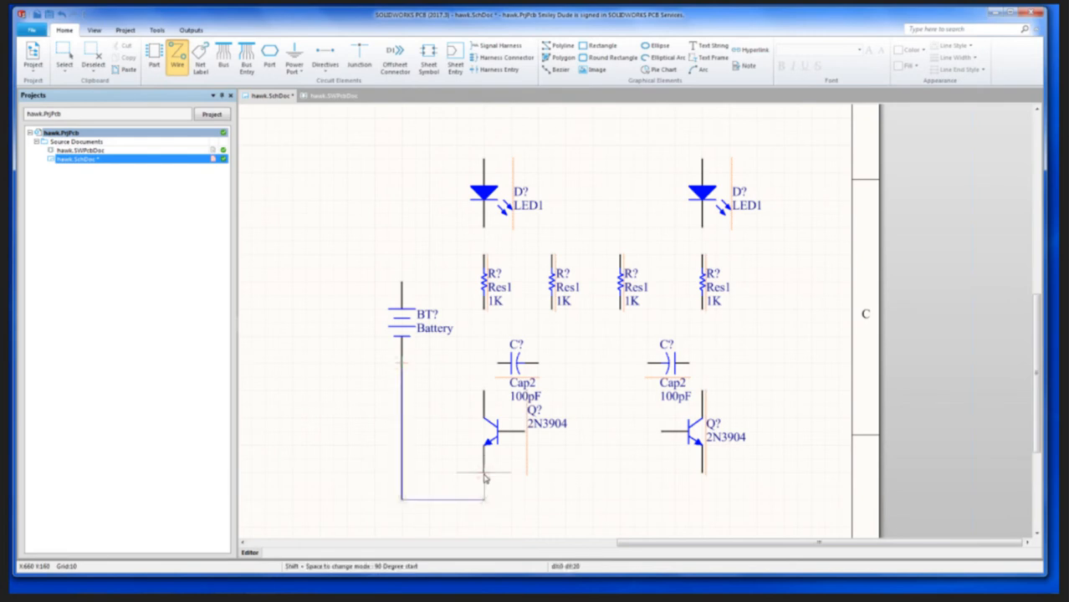
click(484, 475)
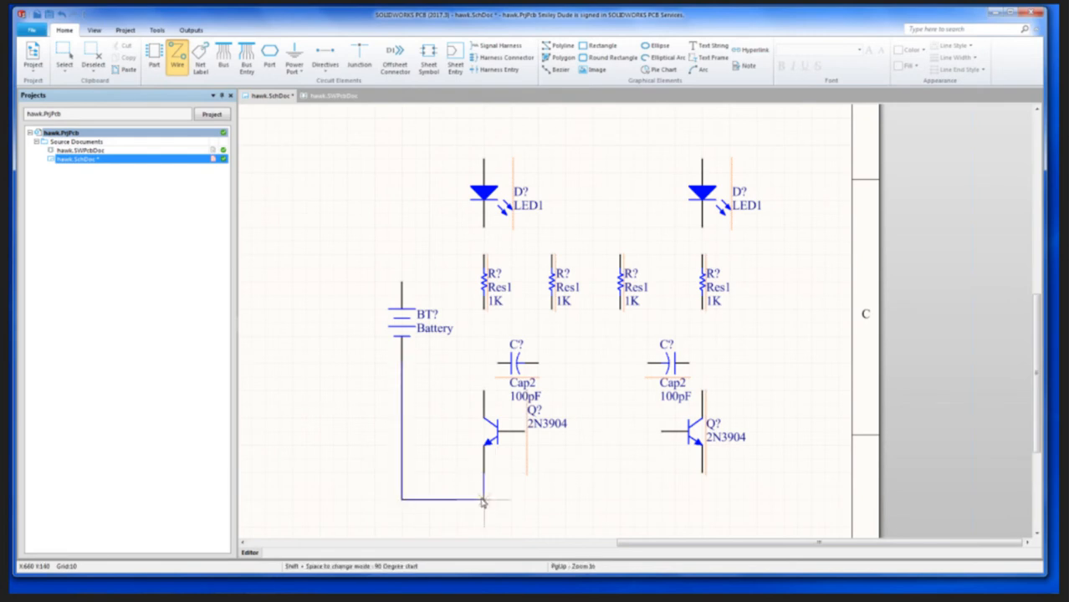
click(485, 501)
key(space)
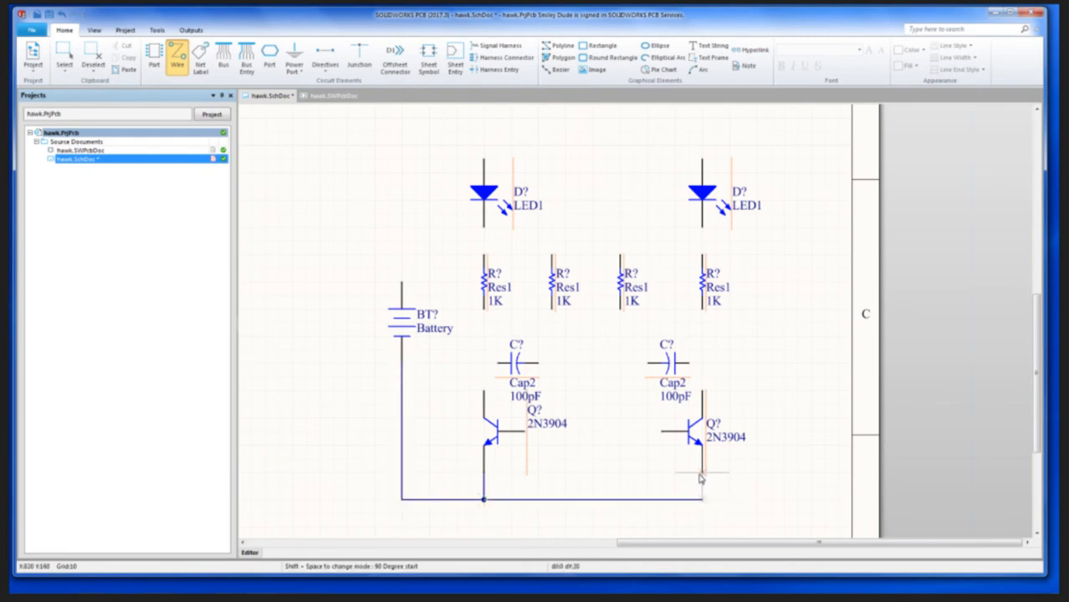
click(702, 475)
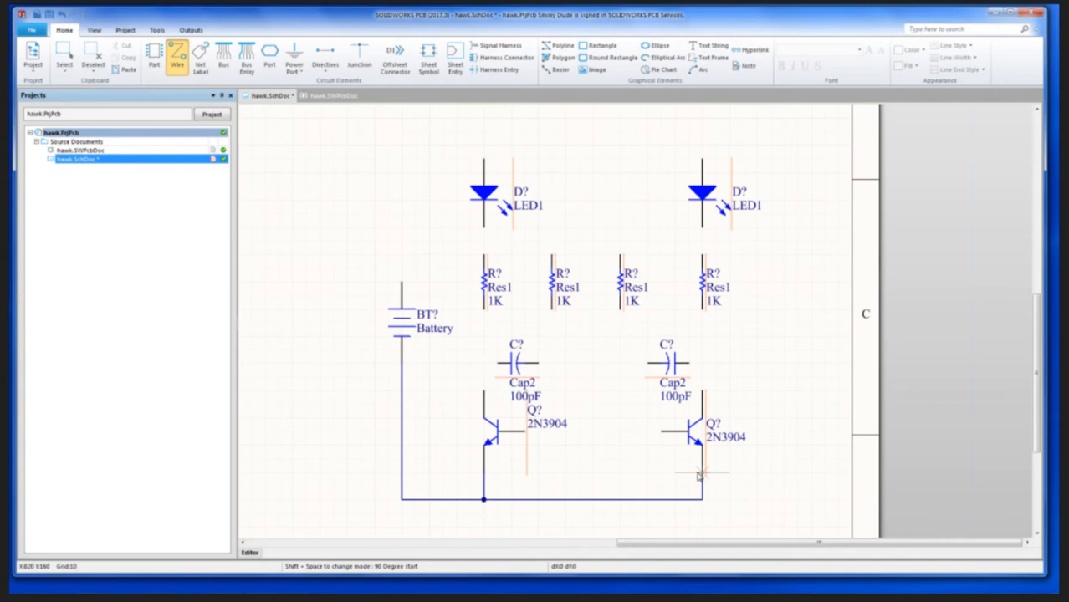
Step: Wire the right transistor's collector to the rightmost resistor and join the right capacitor's outer lead to that wire
click(703, 390)
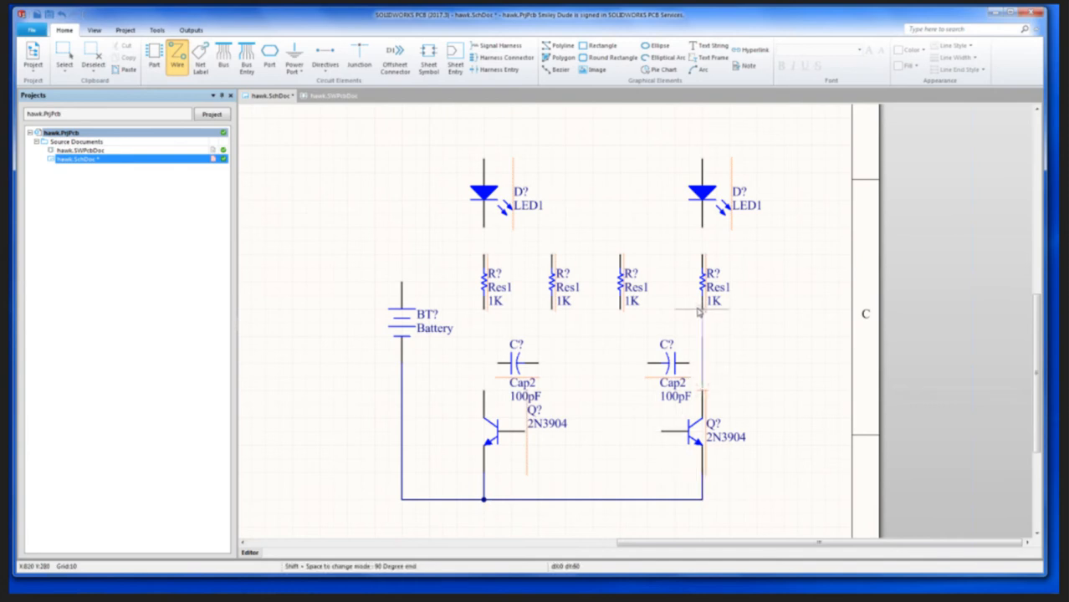
click(703, 310)
click(703, 365)
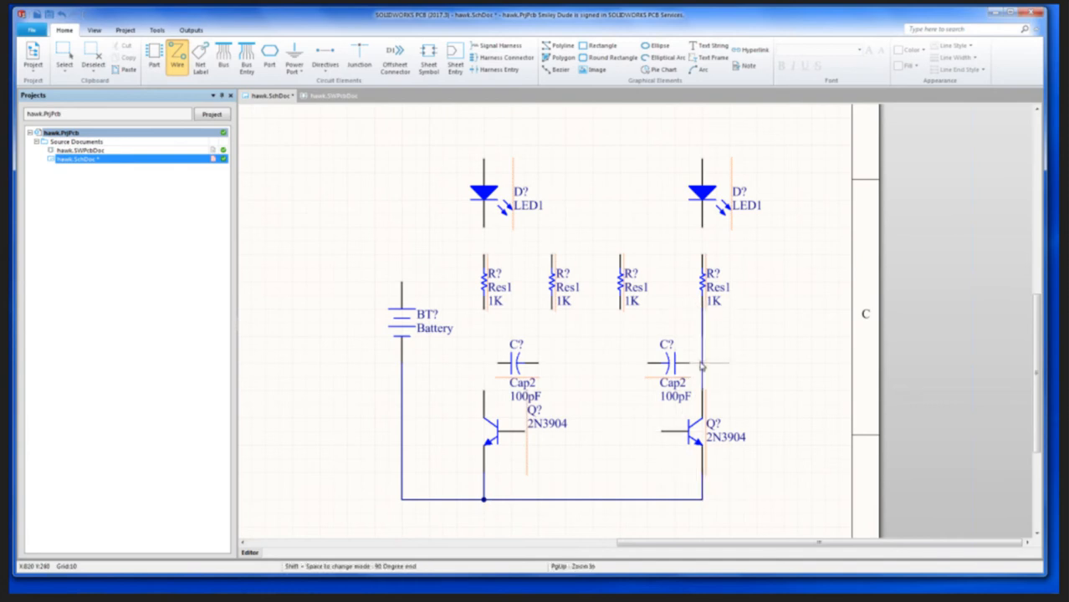
click(693, 363)
Step: Wire the left transistor's collector to the leftmost resistor and join the left capacitor's outer lead to that wire
click(483, 390)
click(484, 307)
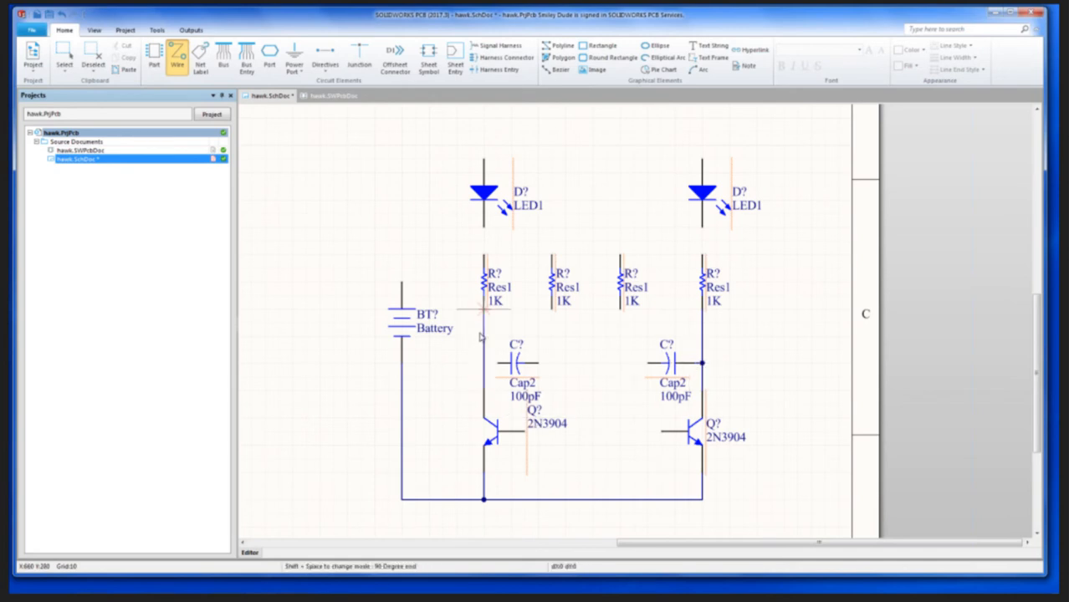
click(484, 363)
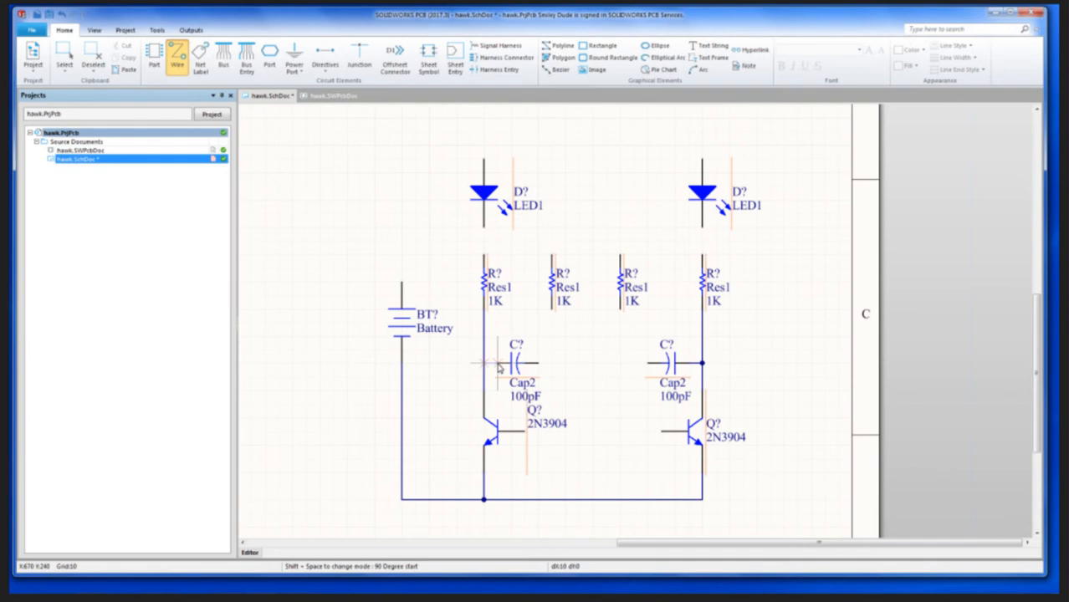
click(501, 363)
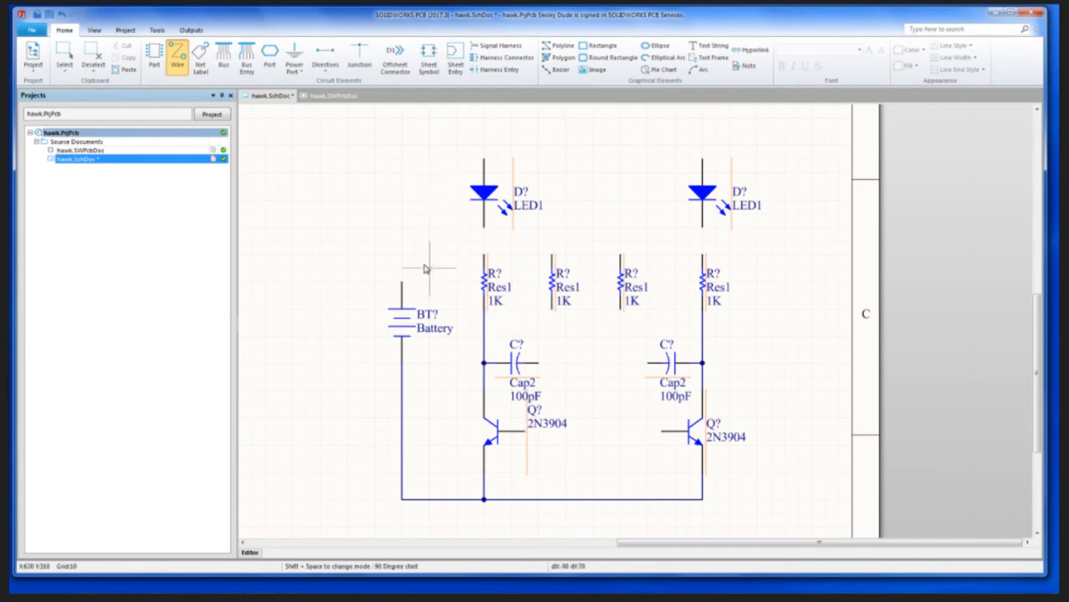
Step: Wire the battery's upper terminal to the top of the left LED and extend that top rail to the right LED
click(401, 285)
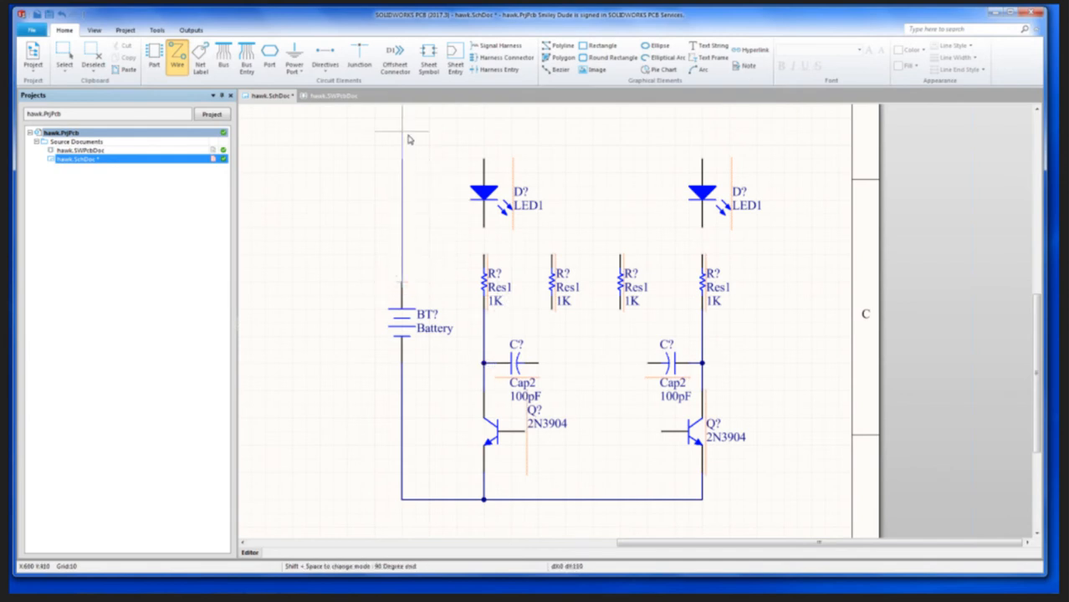
click(403, 138)
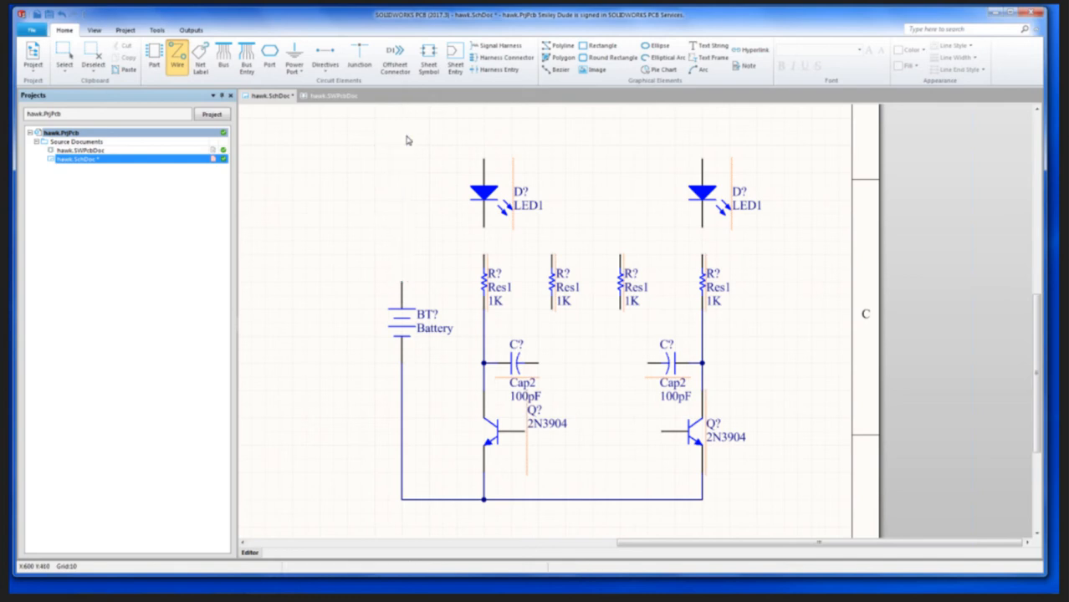
click(484, 138)
click(484, 159)
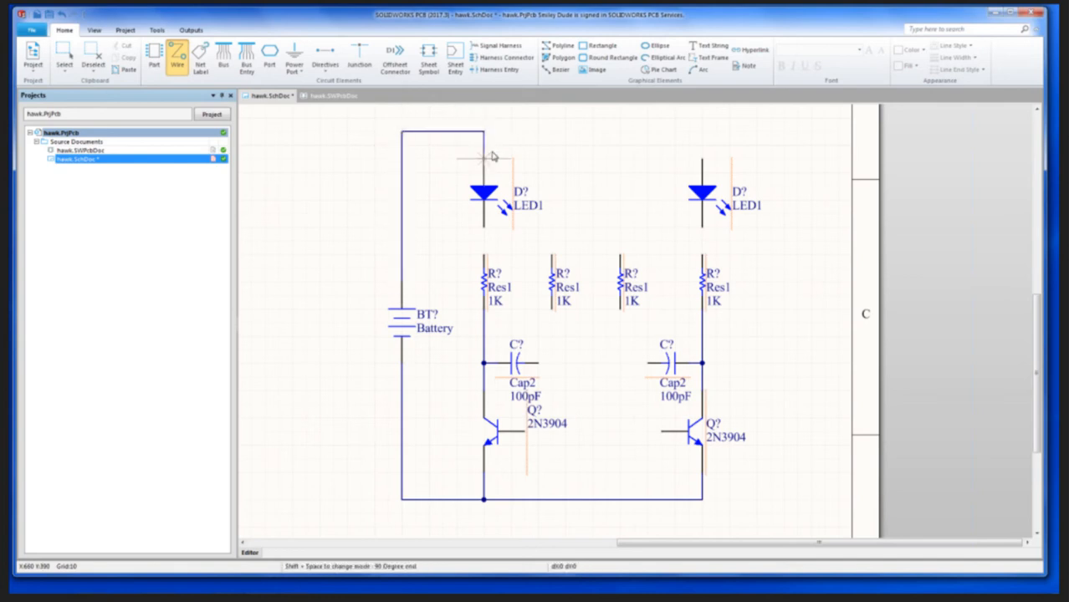
click(484, 131)
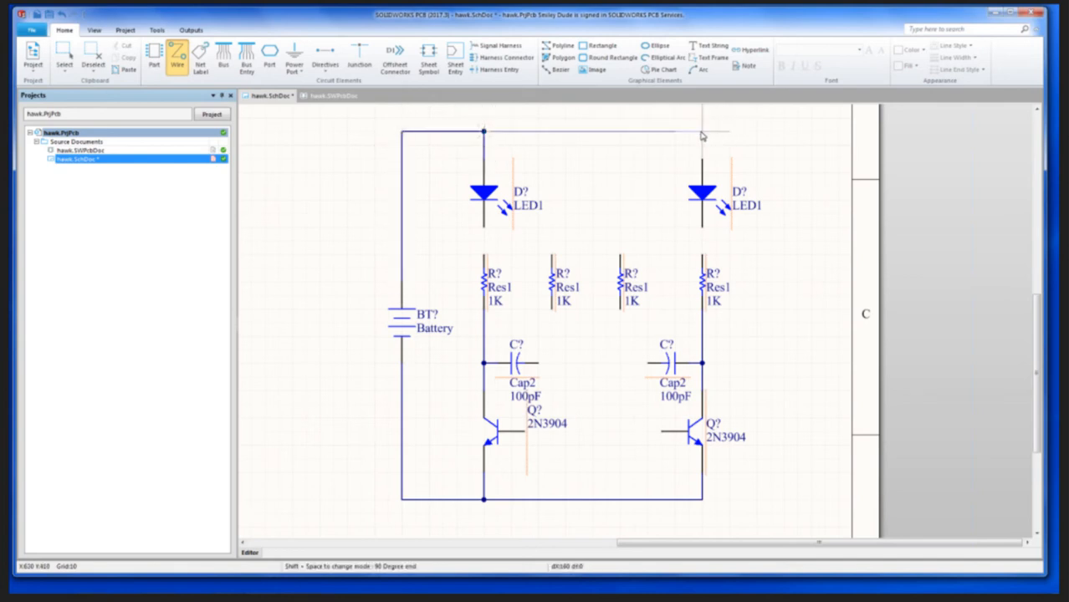
click(703, 159)
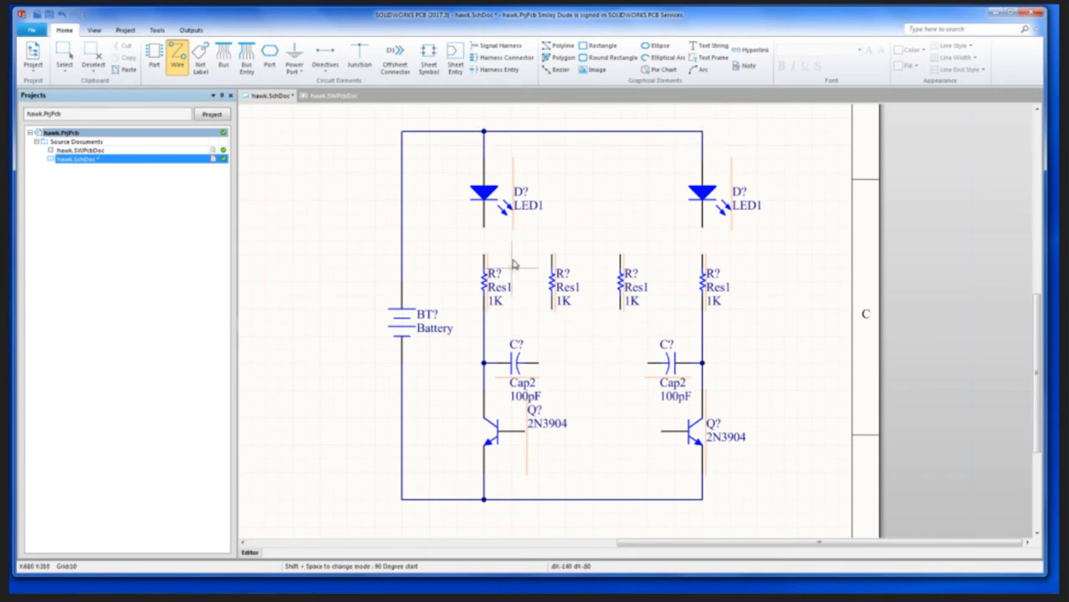
Step: Wire both LEDs to the resistors below them and connect the two middle resistors' upper ends to the top rail
click(484, 227)
click(483, 256)
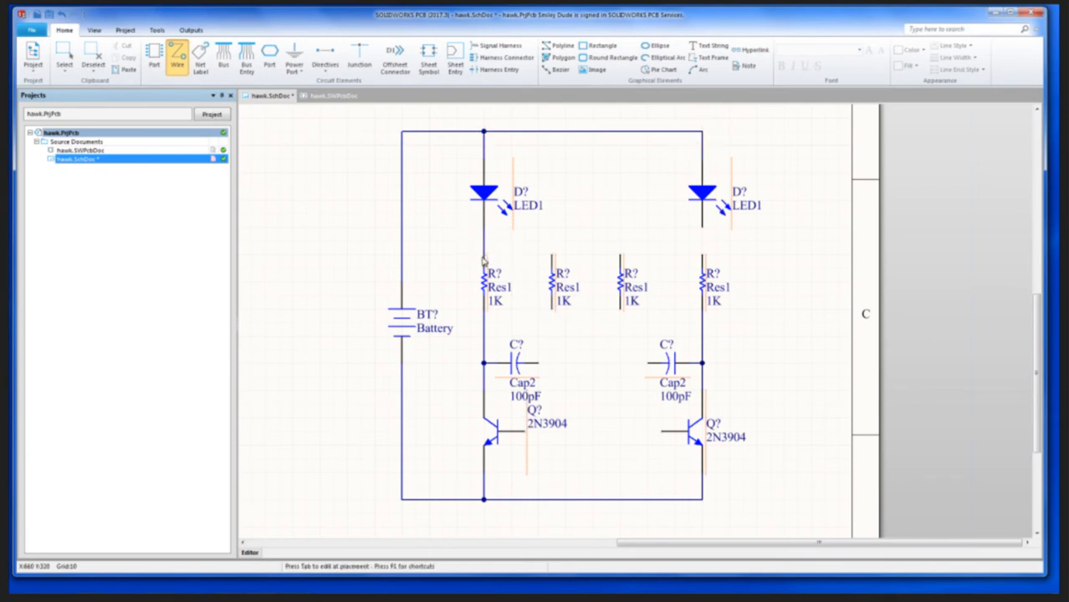
click(551, 251)
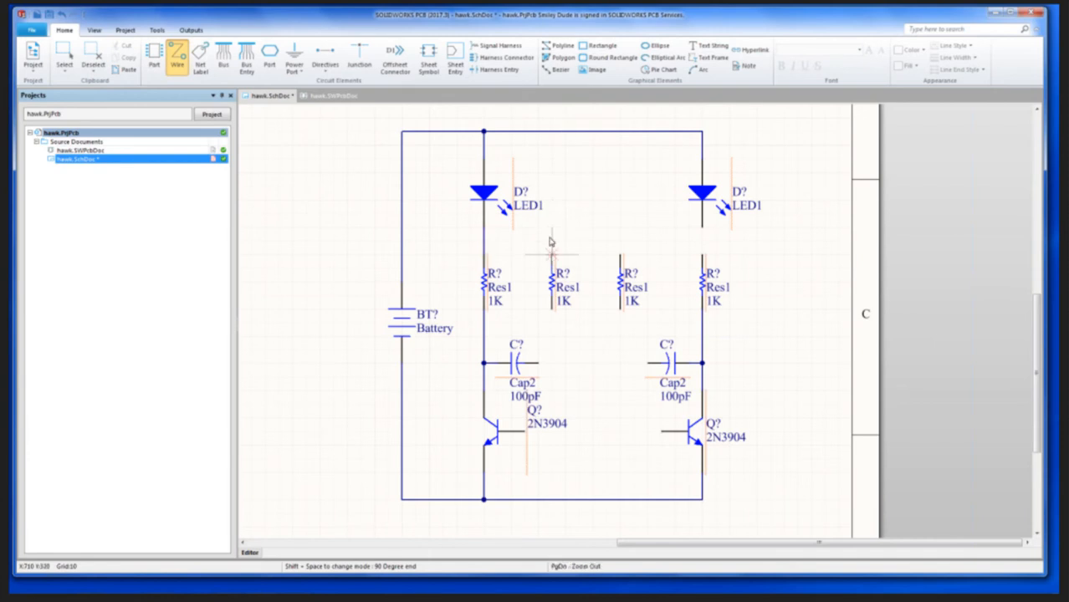
click(552, 131)
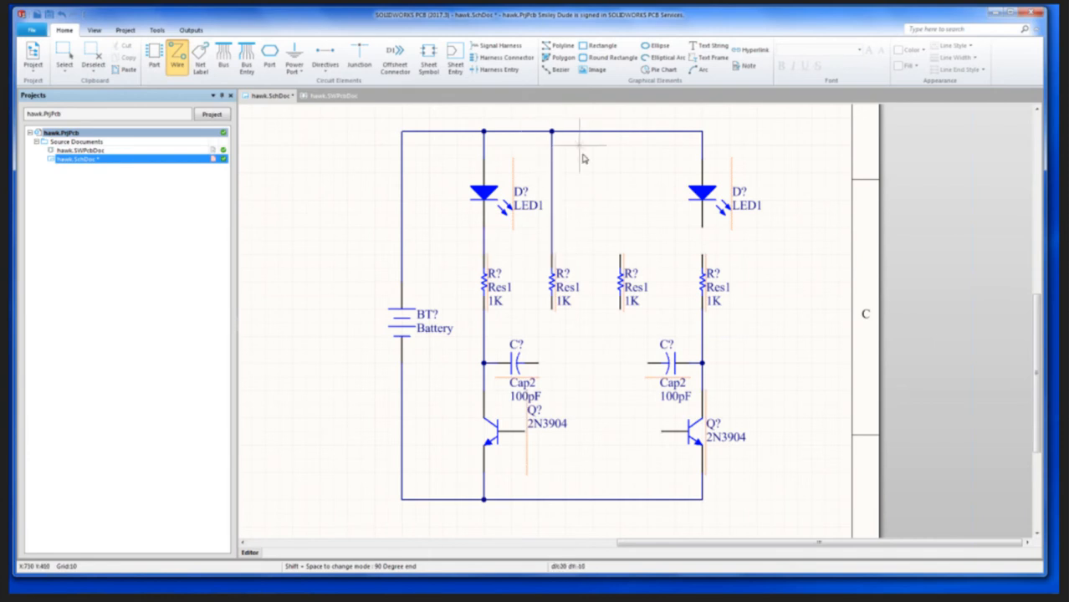
click(620, 255)
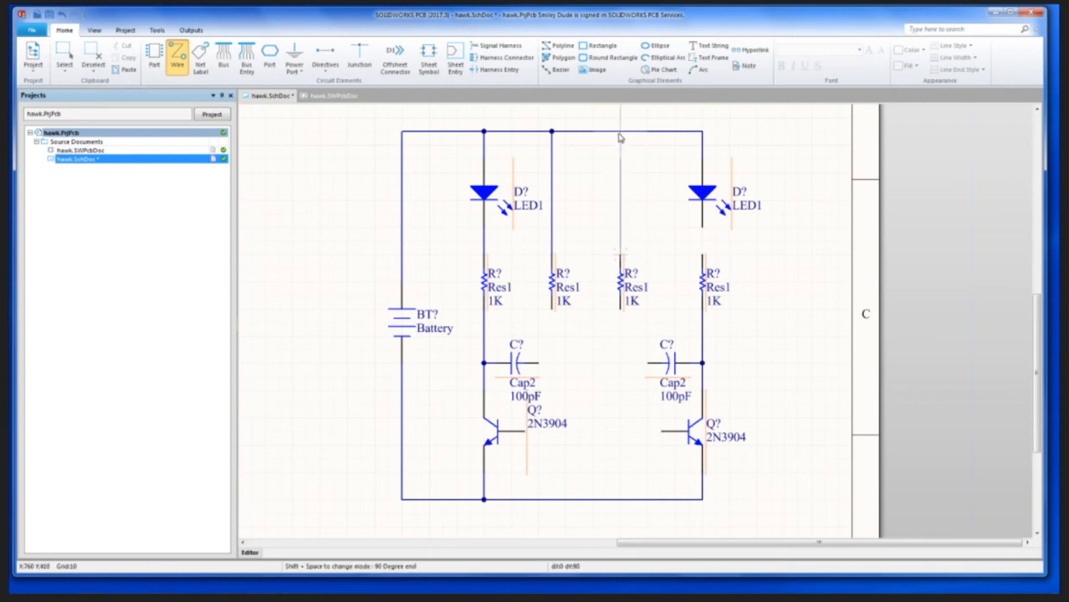
click(620, 131)
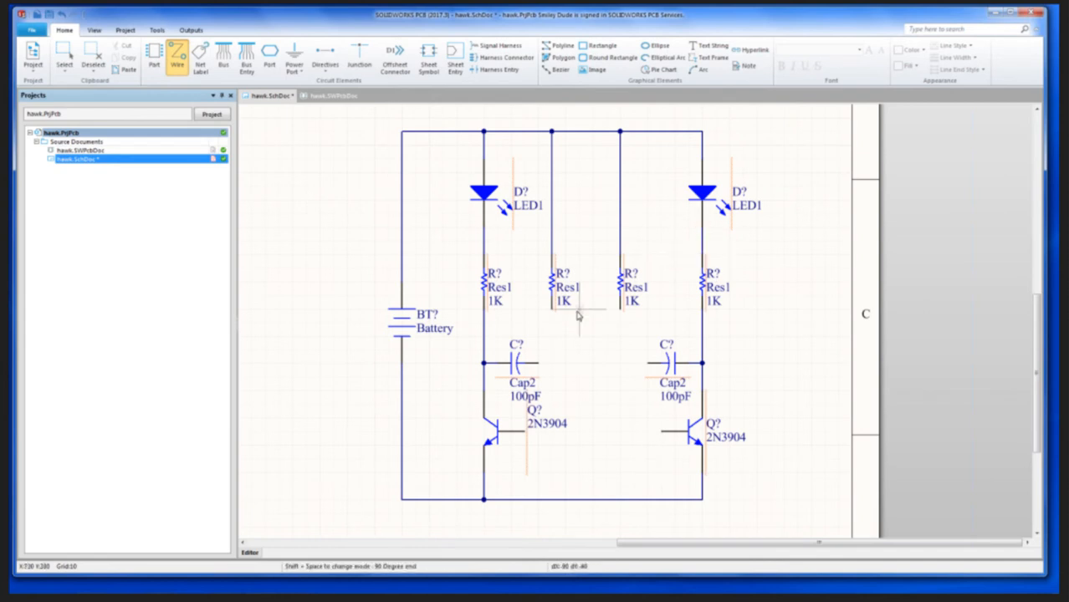
Step: Wire the lower end of each middle resistor to the inner lead of the nearest capacitor
click(551, 311)
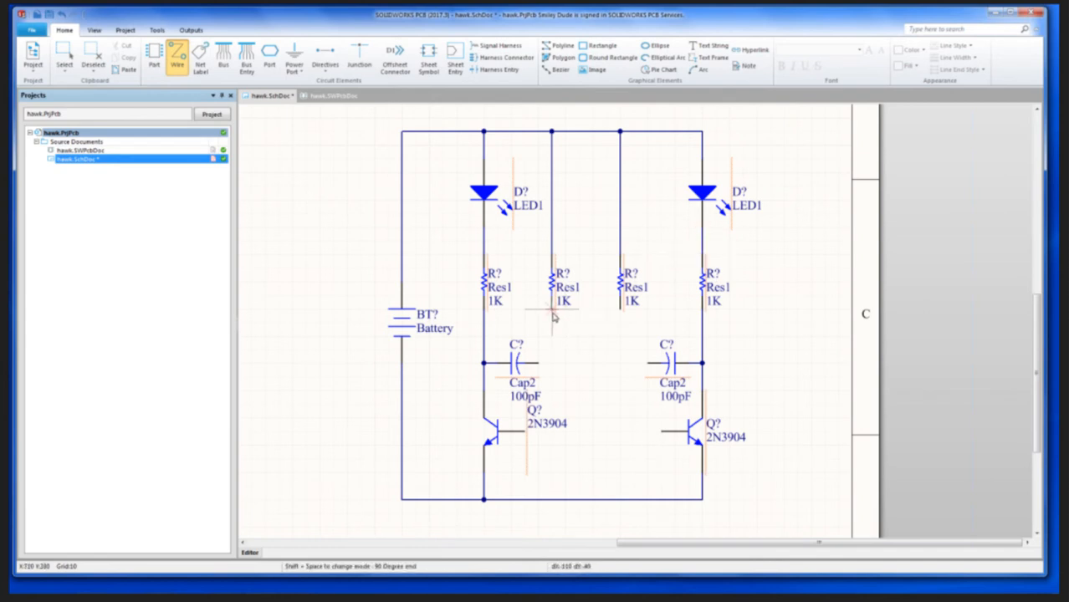
click(520, 363)
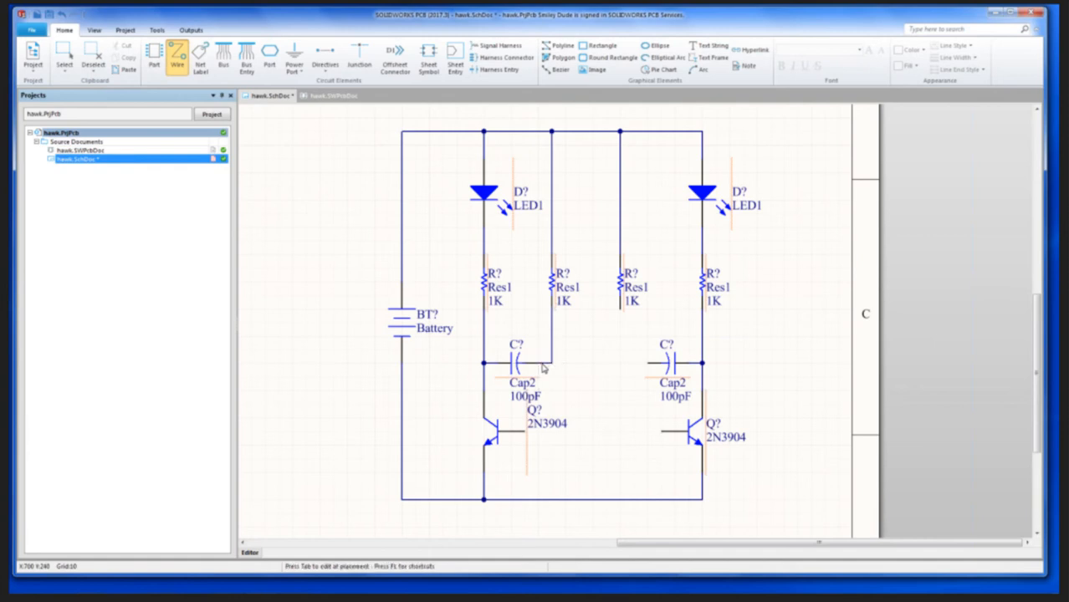
click(620, 311)
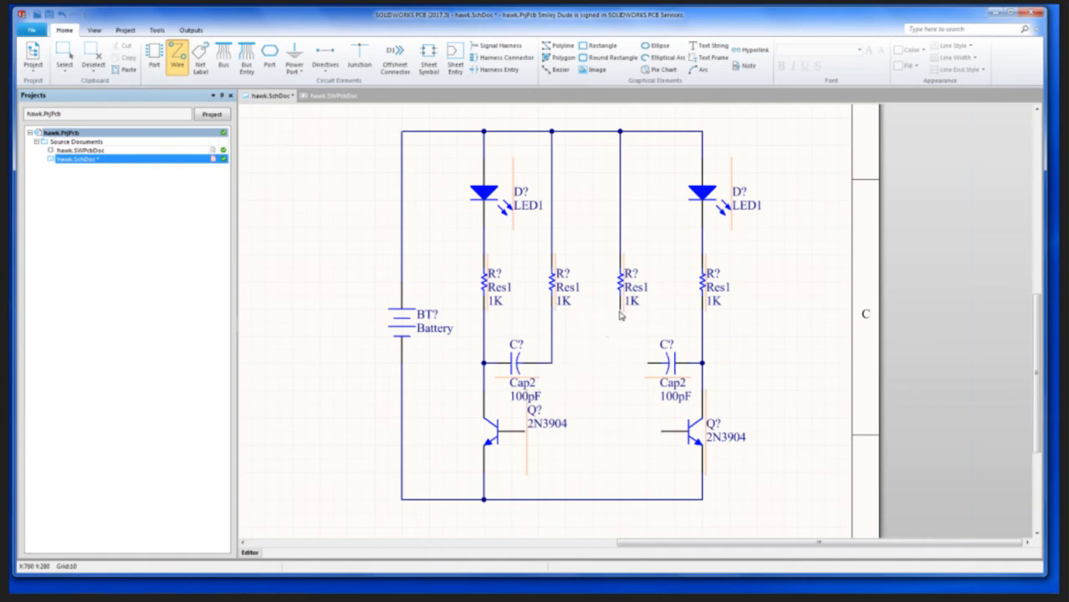
click(620, 363)
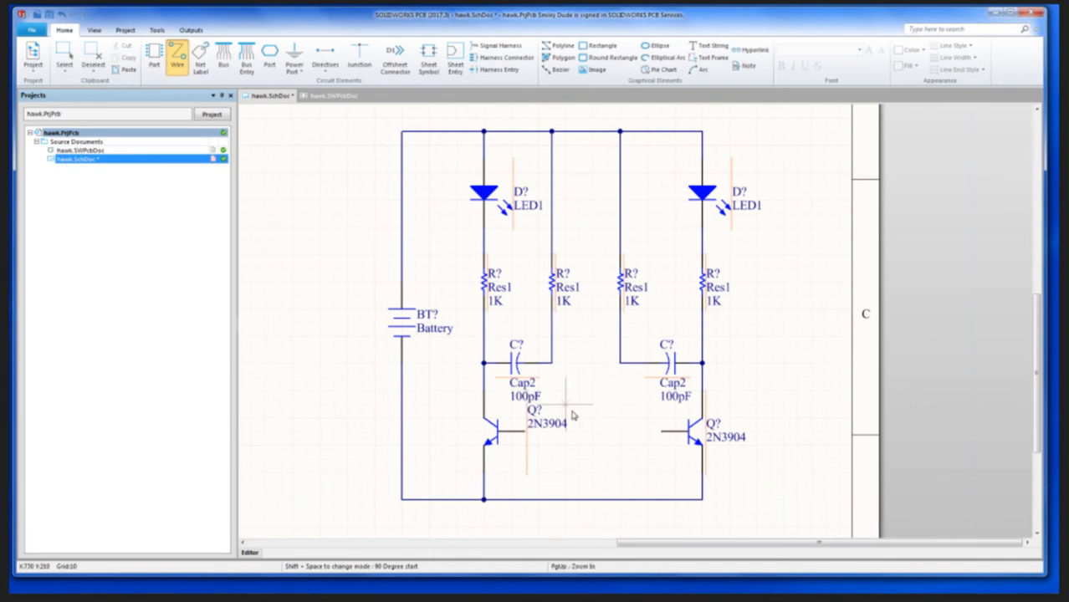
Step: Wire the left capacitor's inner node to the right transistor's base with a 45-degree diagonal wire
ctrl+scroll(578, 425, up, 2)
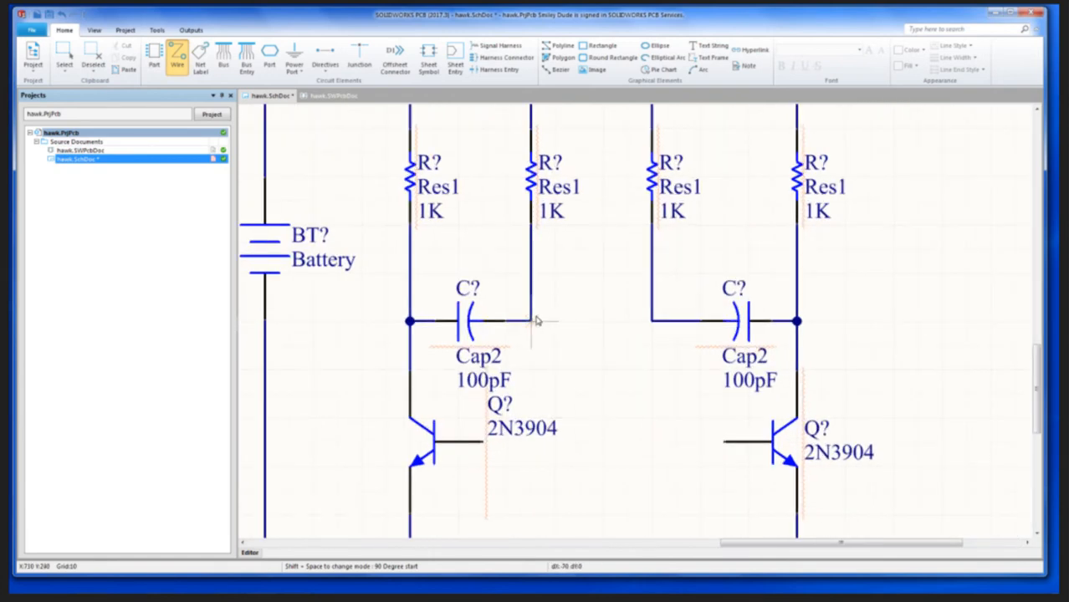
click(531, 320)
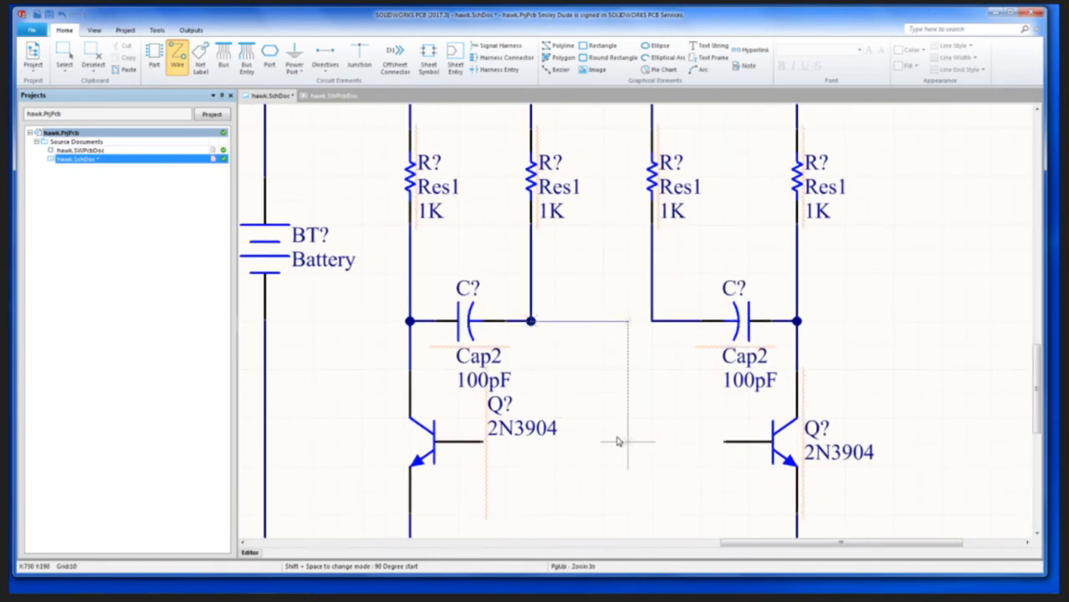
key(shift+space)
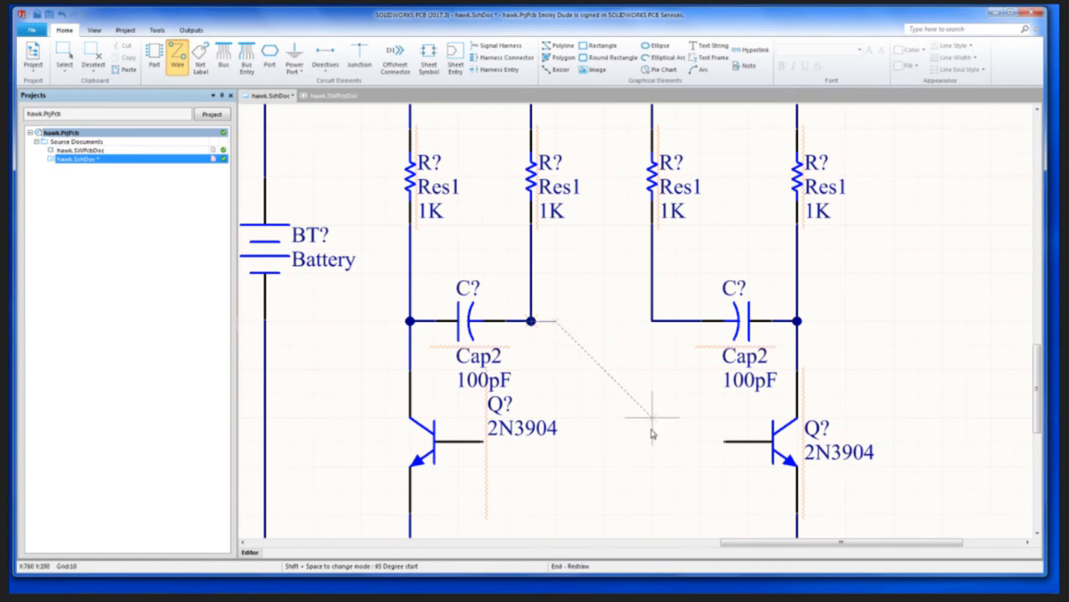
key(Left)
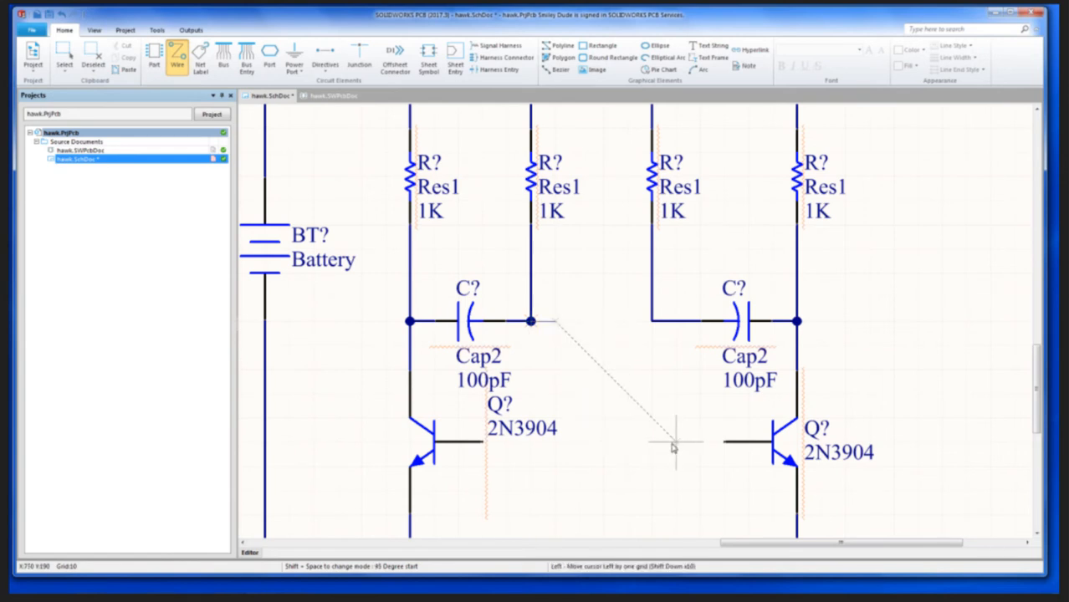
key(Right)
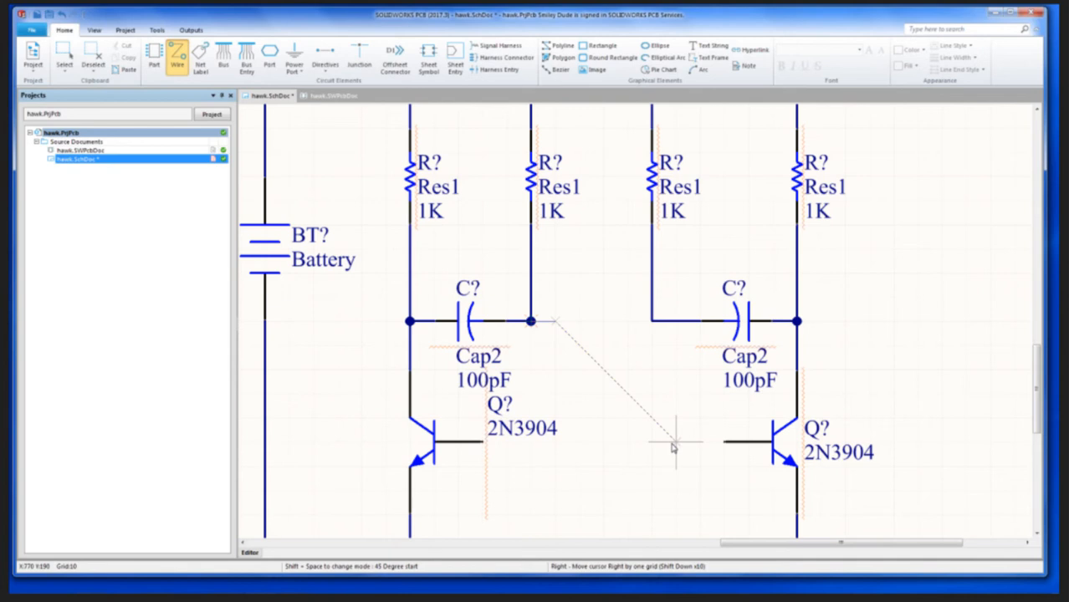
click(726, 442)
key(Escape)
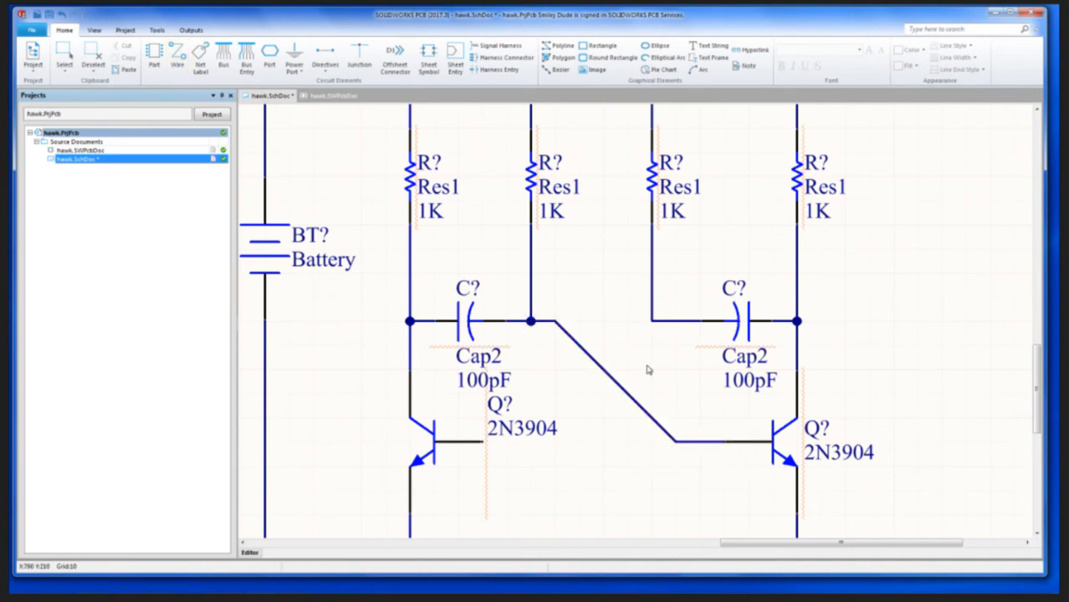
Step: Wire the right capacitor's inner node to the left transistor's base with a 45-degree wire crossing the first diagonal
click(650, 321)
click(596, 285)
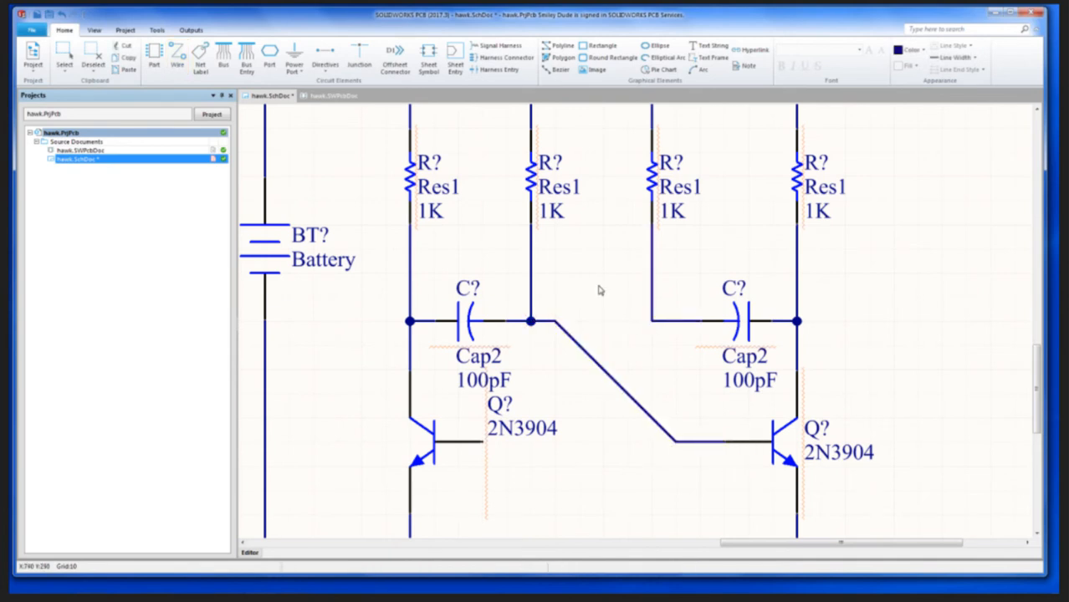
click(176, 57)
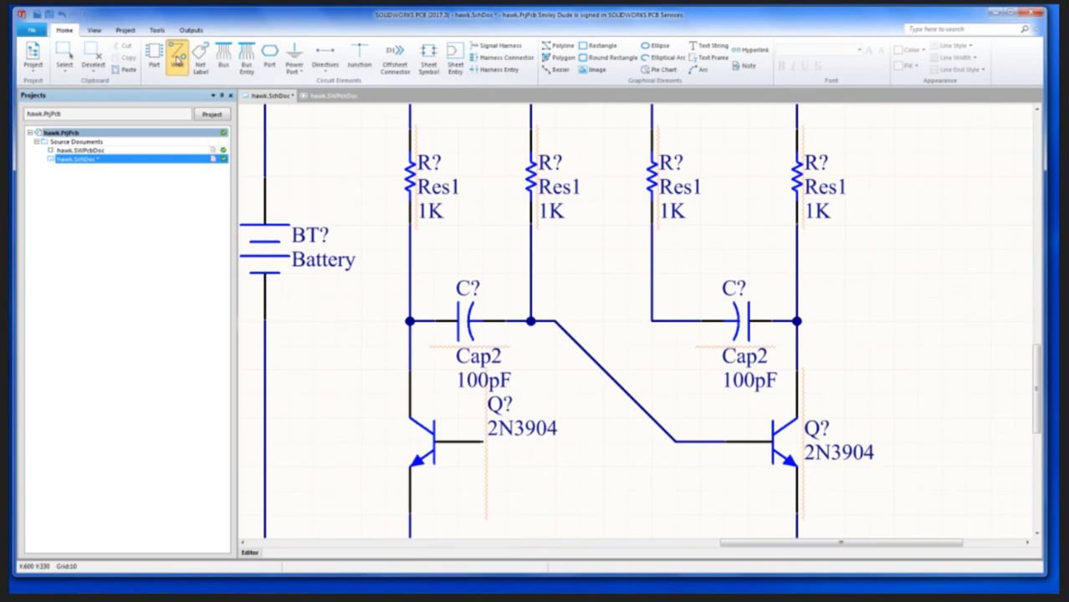
click(652, 322)
key(space)
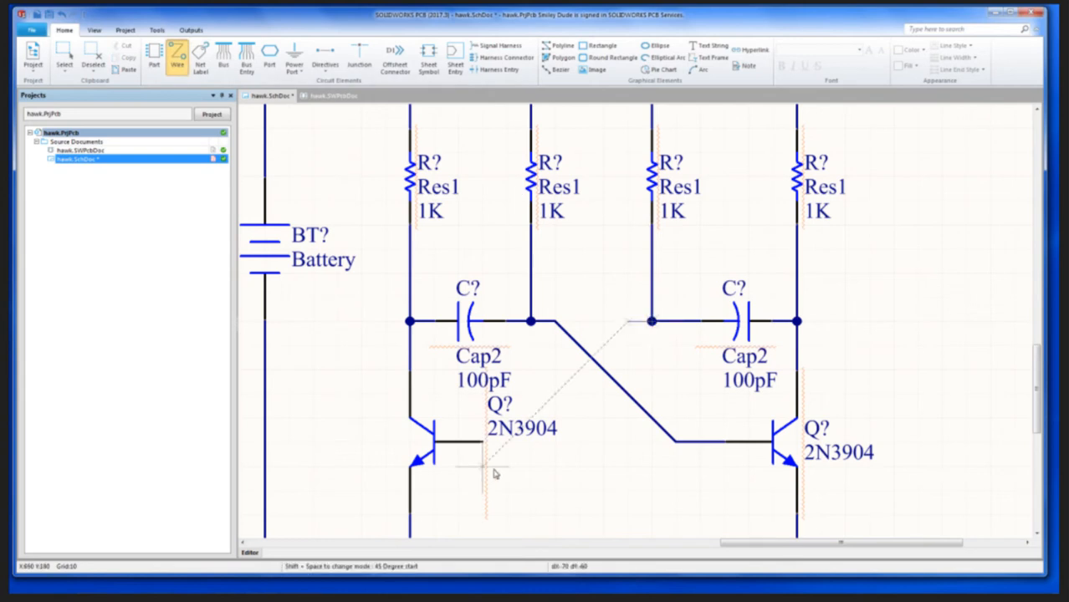
click(530, 441)
click(486, 444)
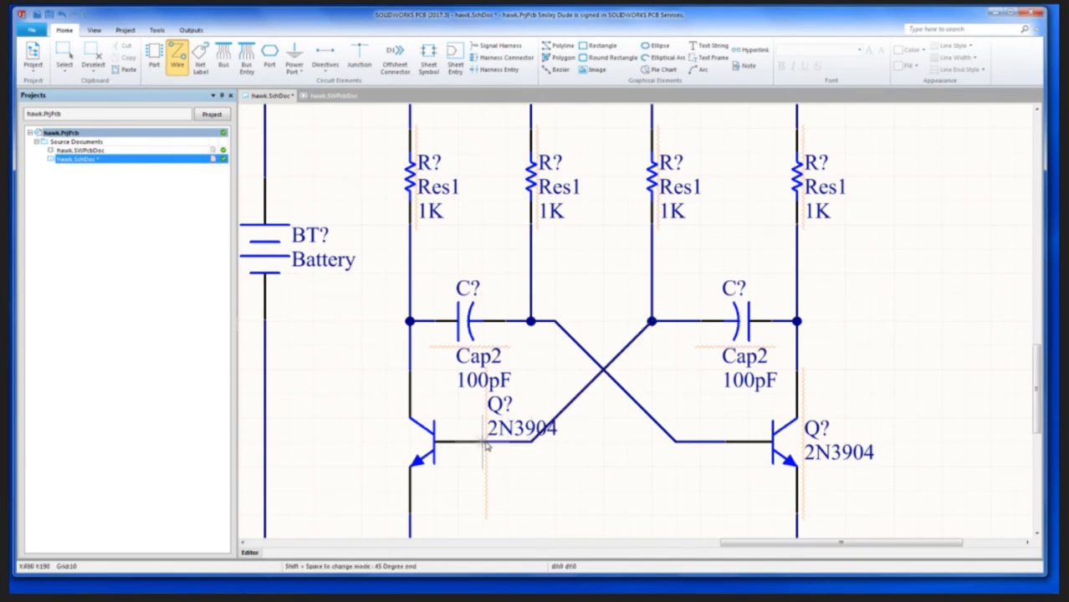
key(Escape)
ctrl+scroll(565, 447, down, 3)
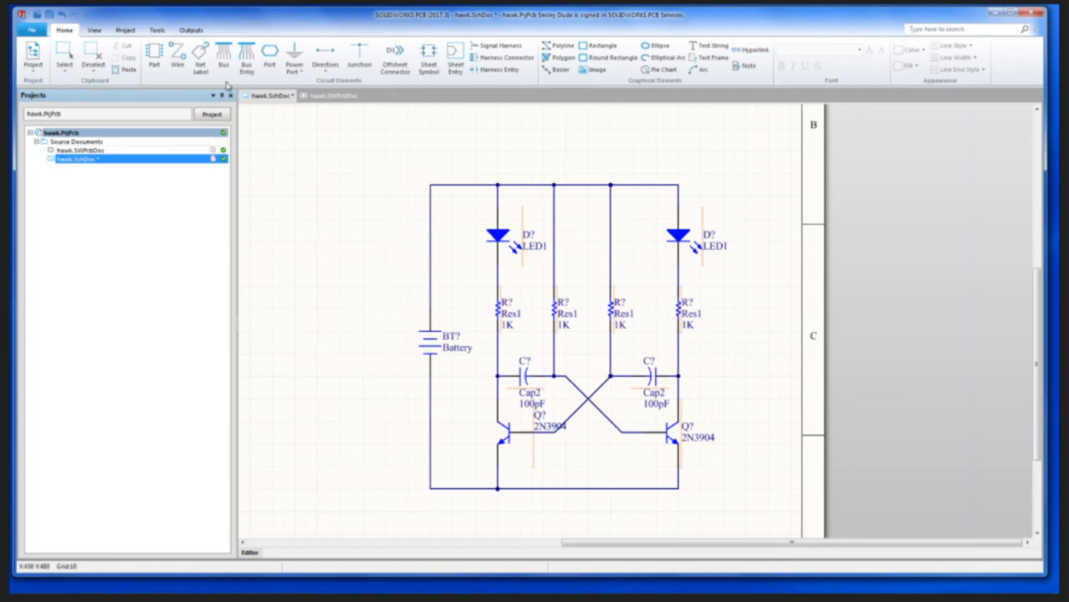
Step: Open the schematic annotation settings for hawk.SchDoc and generate proposed designators for all components
click(157, 29)
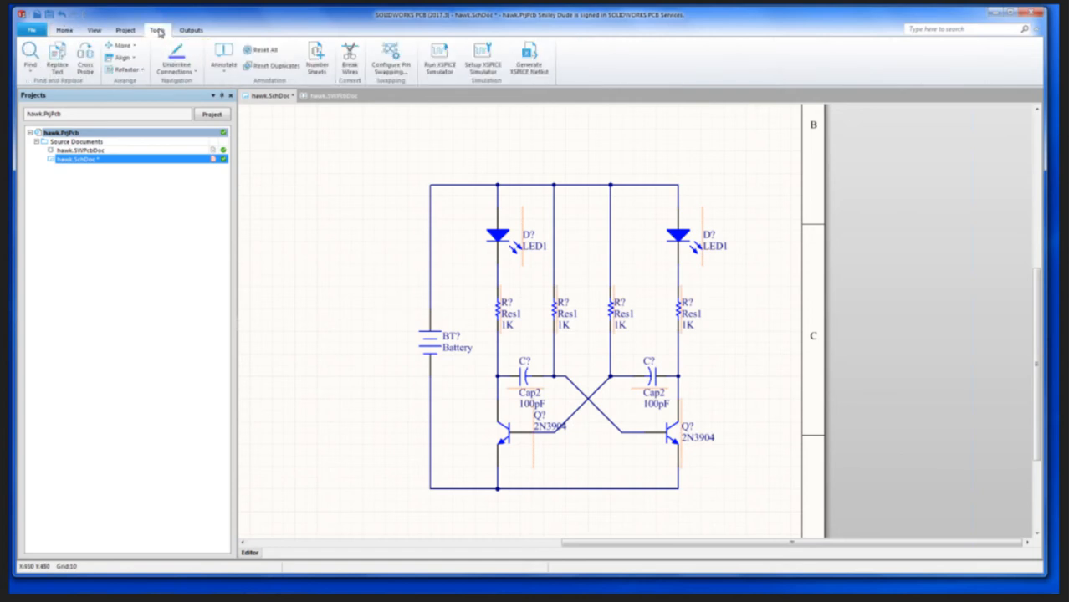
click(224, 67)
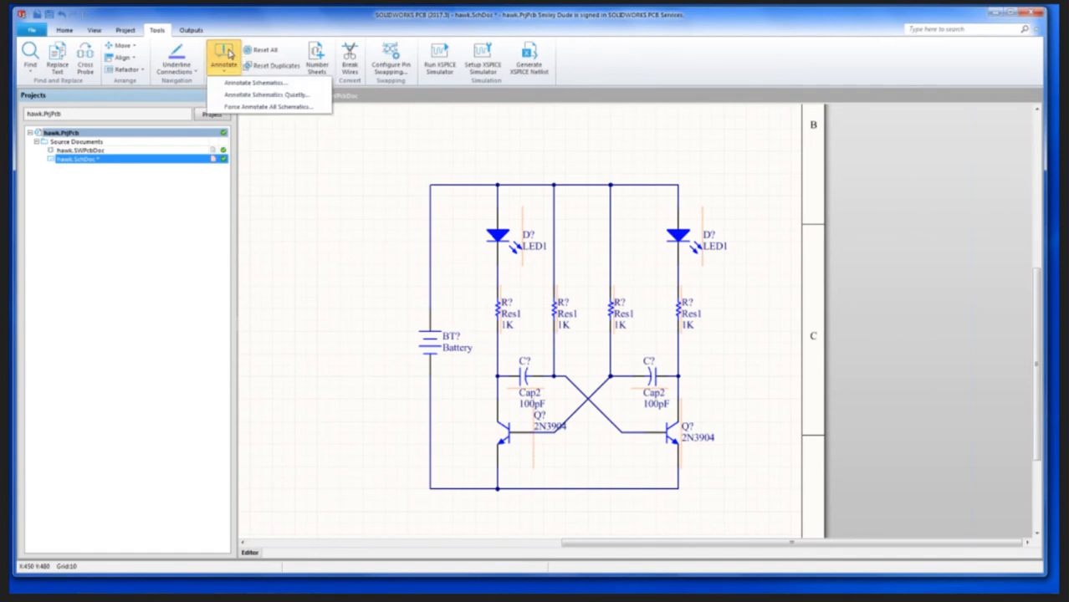
click(253, 83)
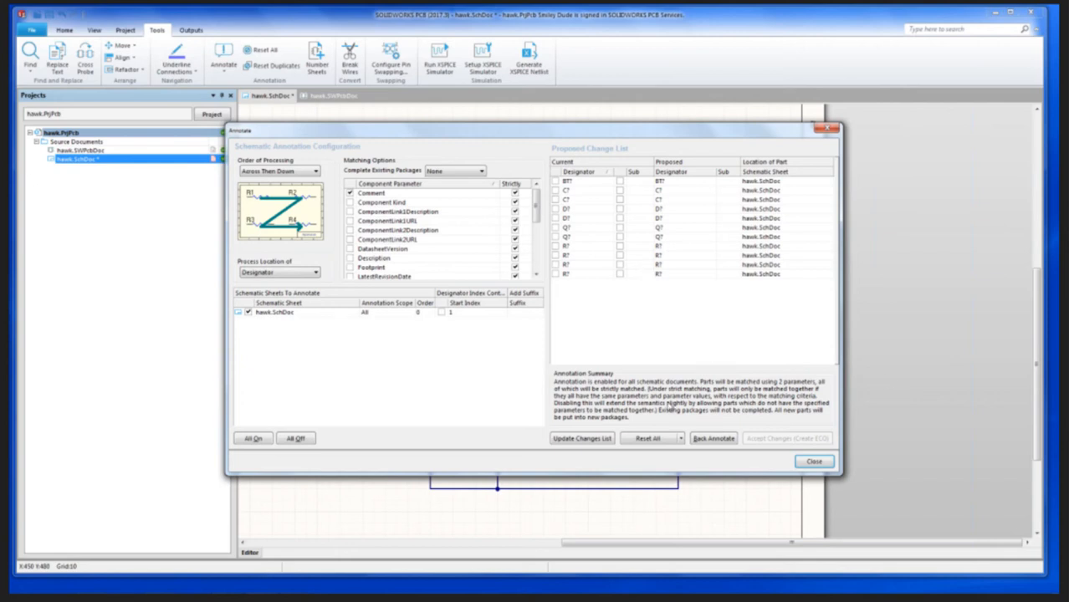
click(582, 440)
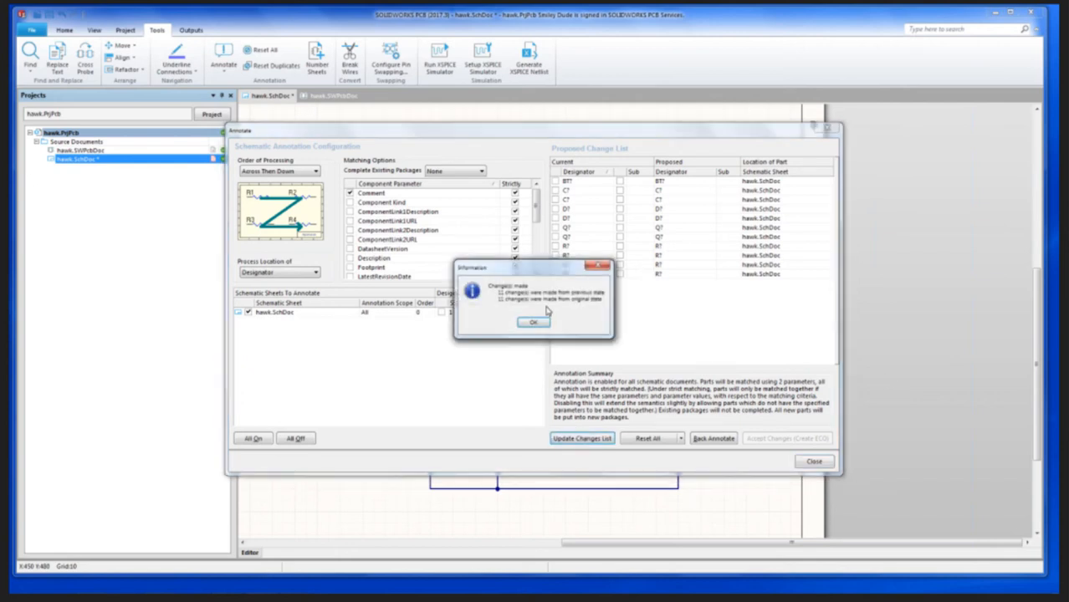
click(533, 323)
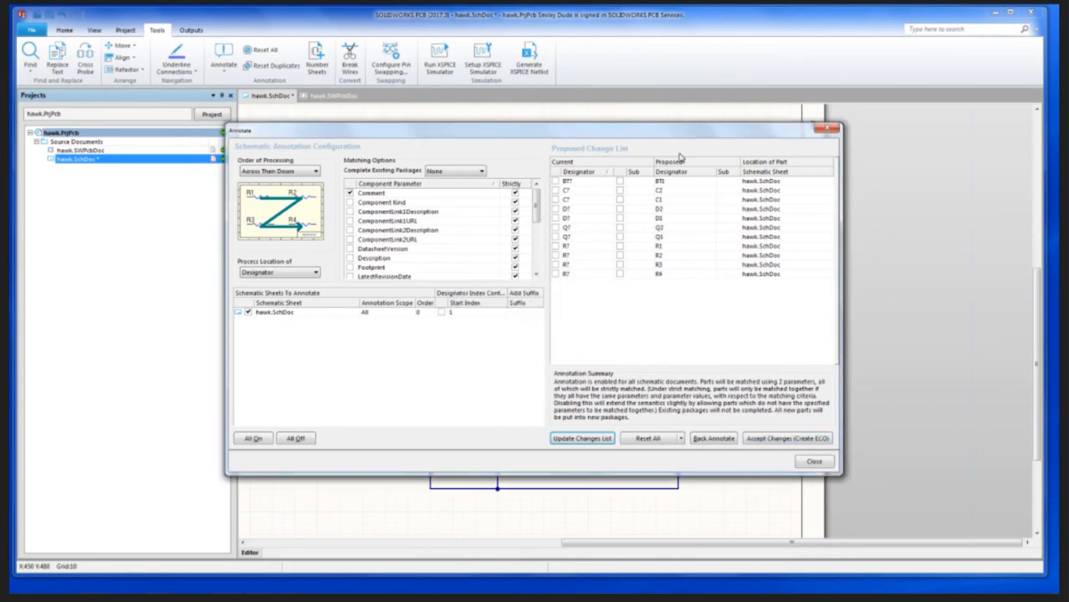
Step: Accept the proposed designators and execute the resulting engineering change order on hawk.SchDoc
click(777, 439)
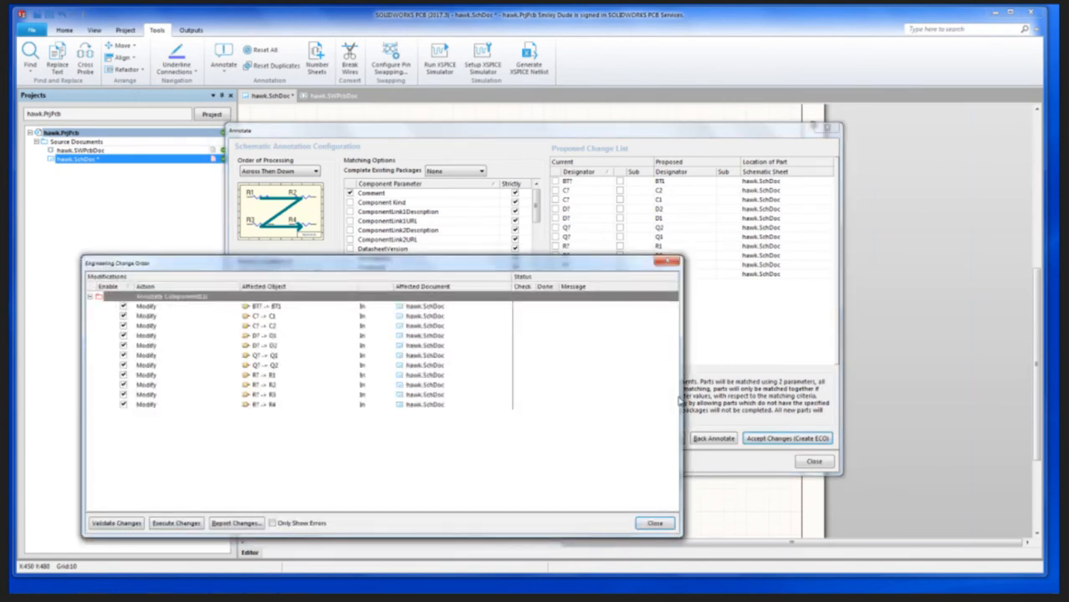
click(171, 524)
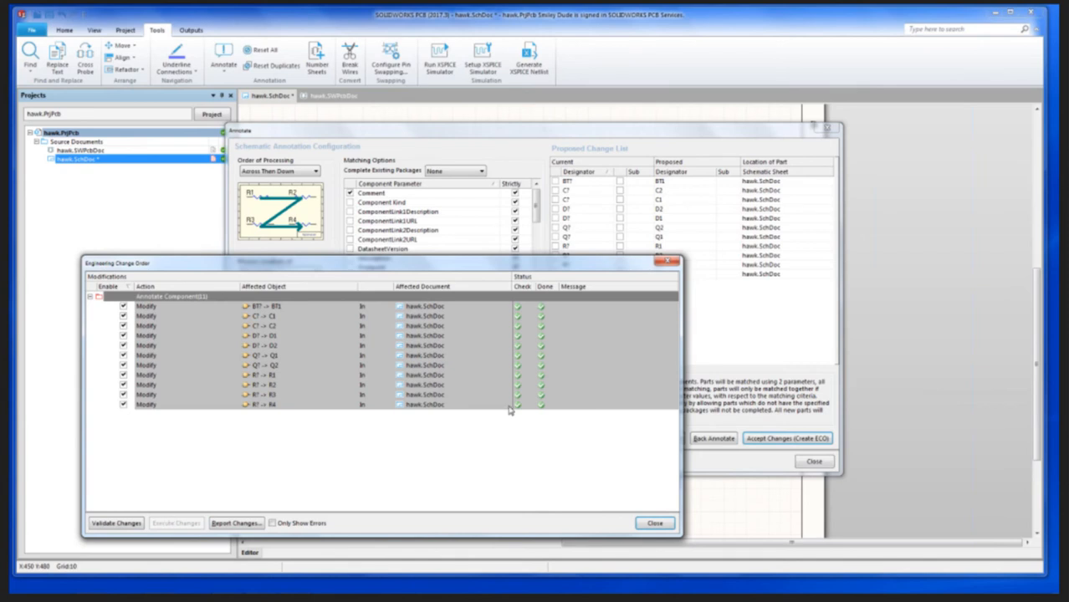
click(656, 523)
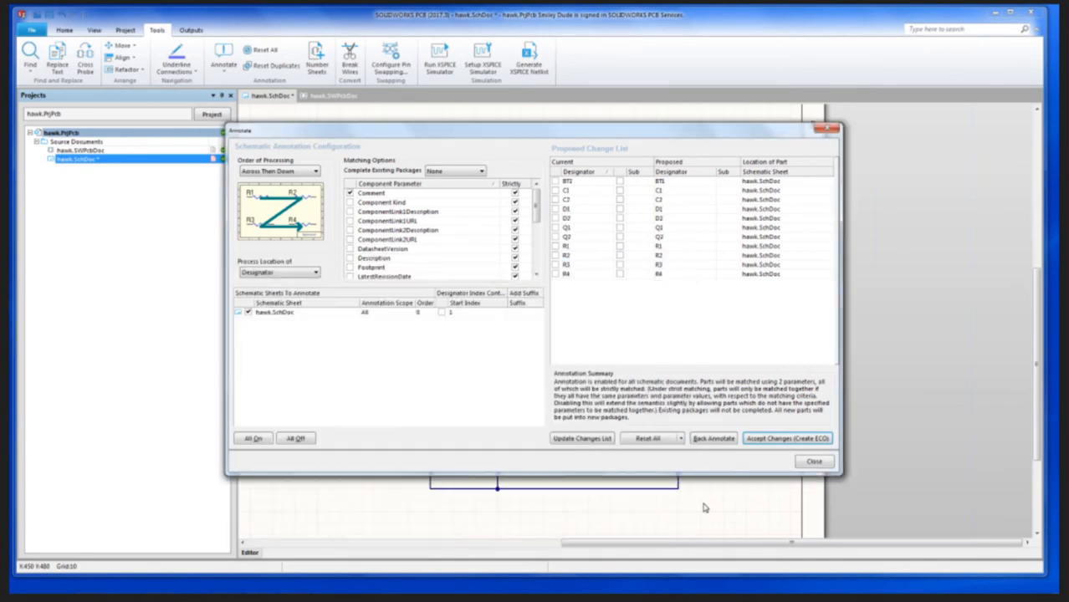
click(813, 463)
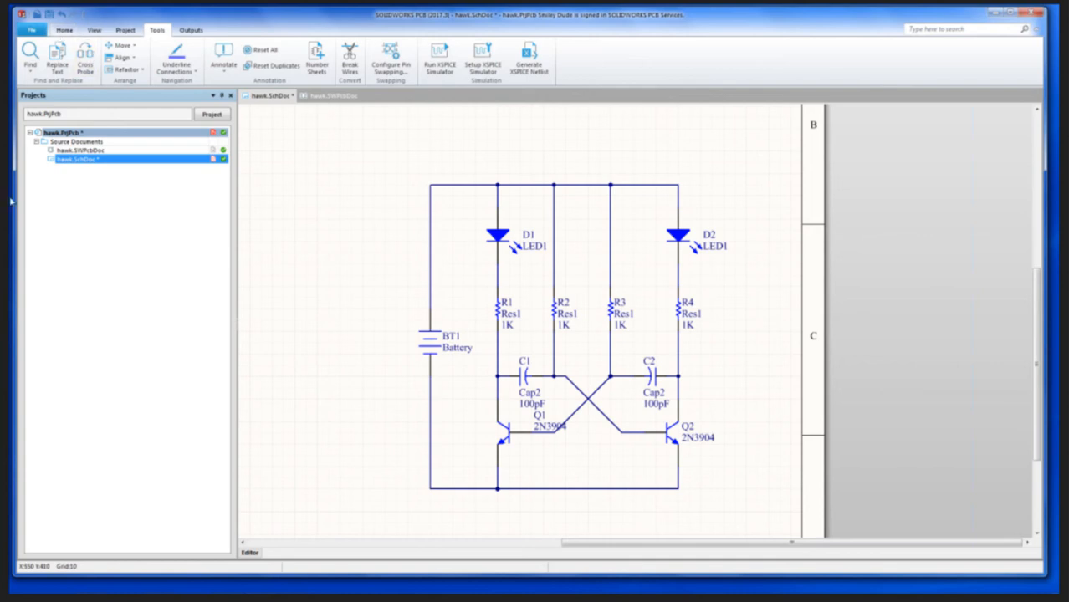
Step: Compile the hawk.PrjPcb project
scroll(516, 283, down, 2)
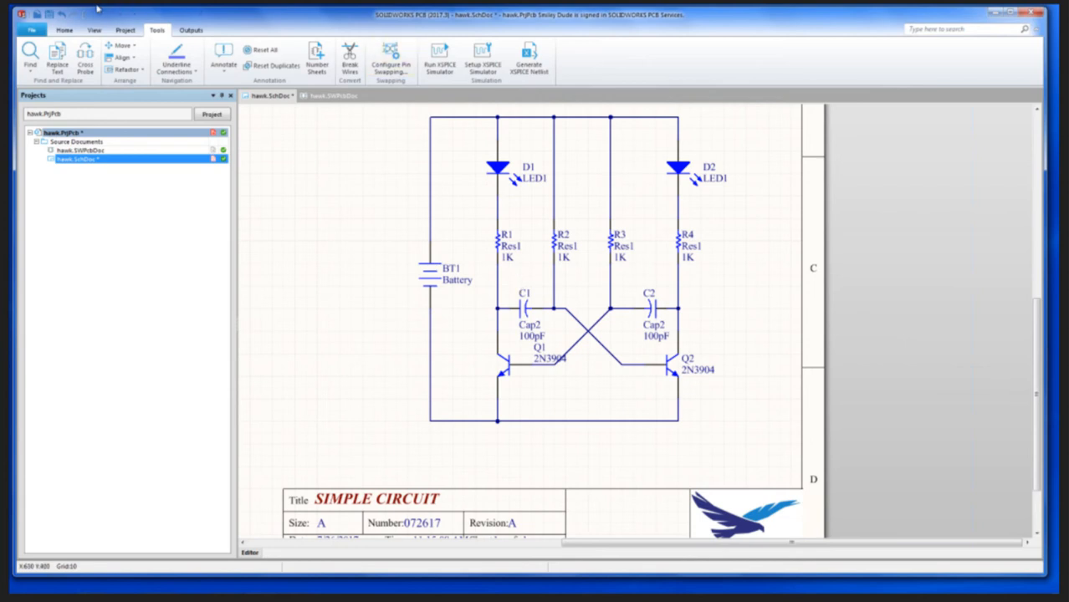
click(64, 31)
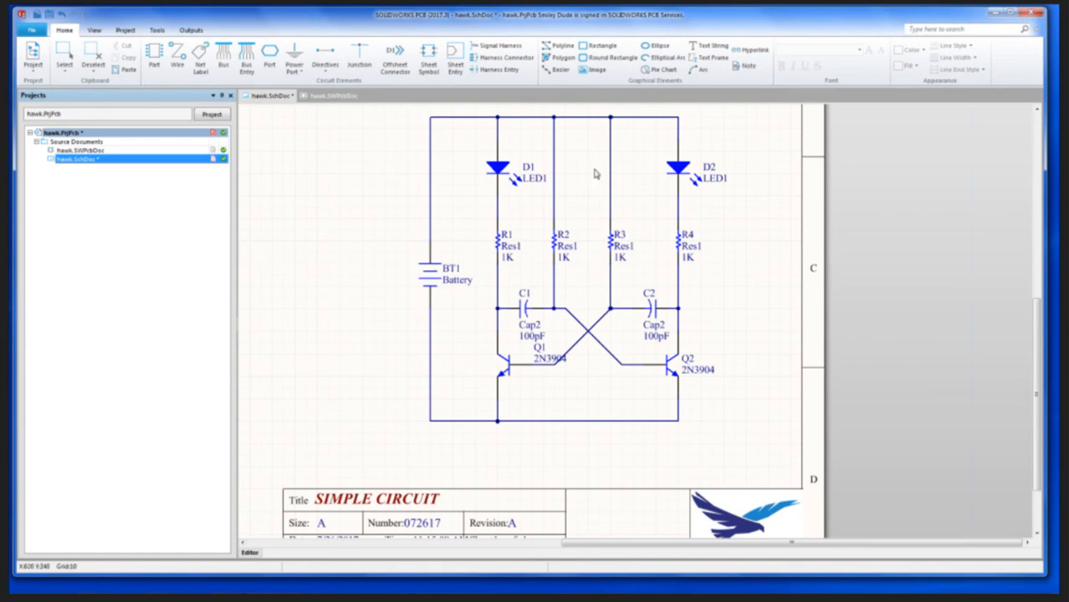
click(31, 72)
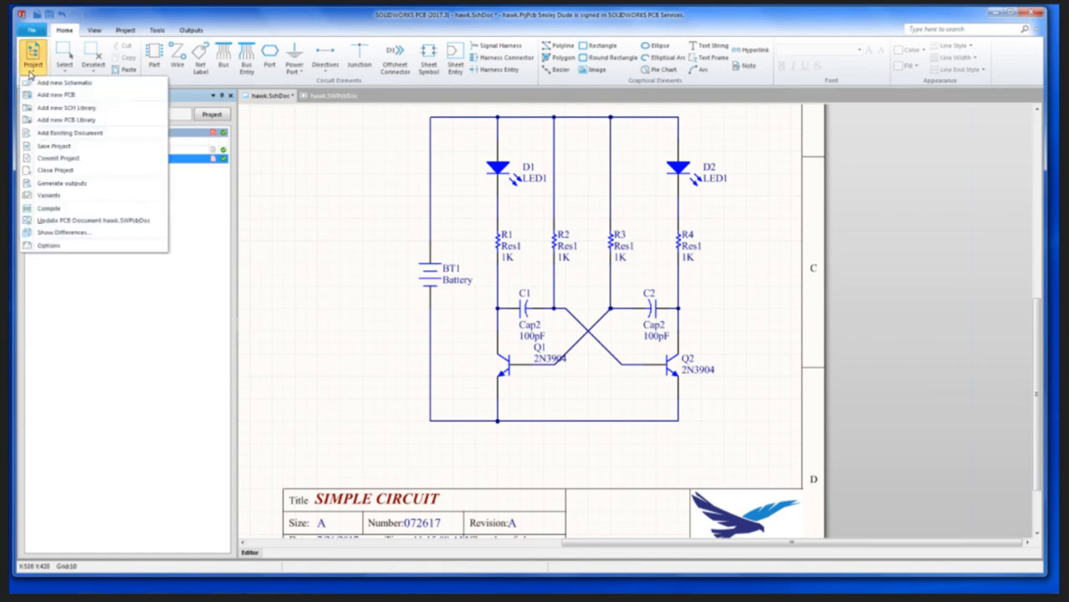
click(55, 209)
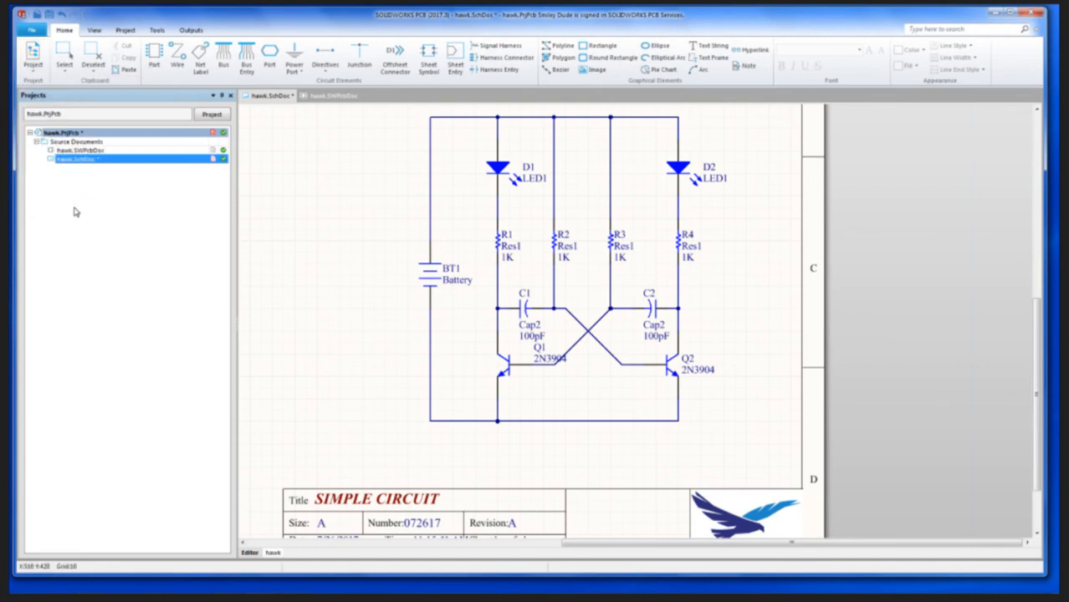
Step: Switch to PowerPoint, present the slides from the Schematic Design agenda to the PCB Design agenda, and return to SOLIDWORKS PCB
click(993, 15)
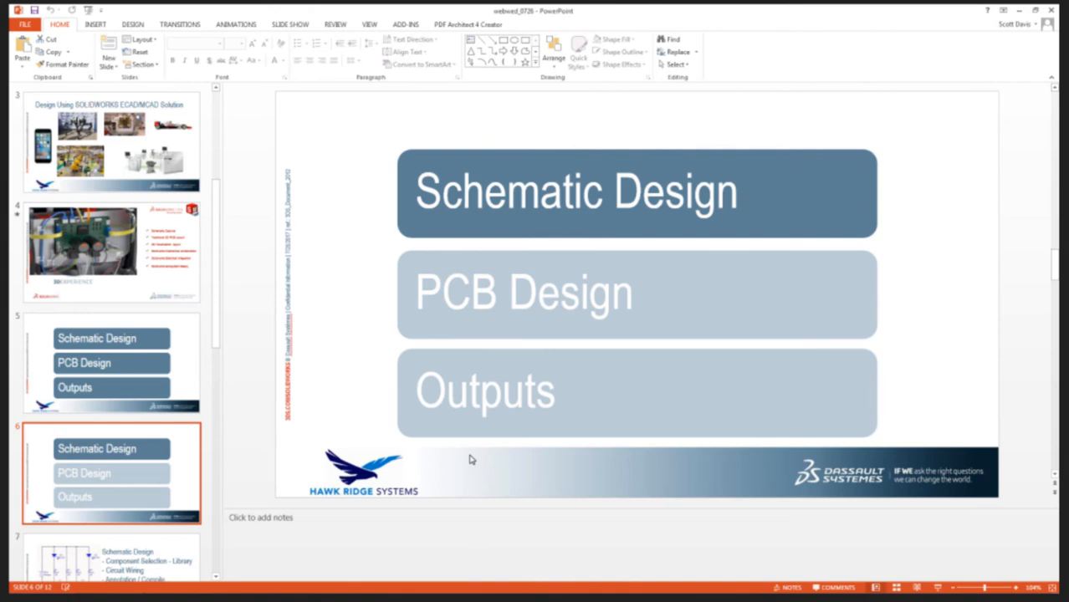
key(shift+F5)
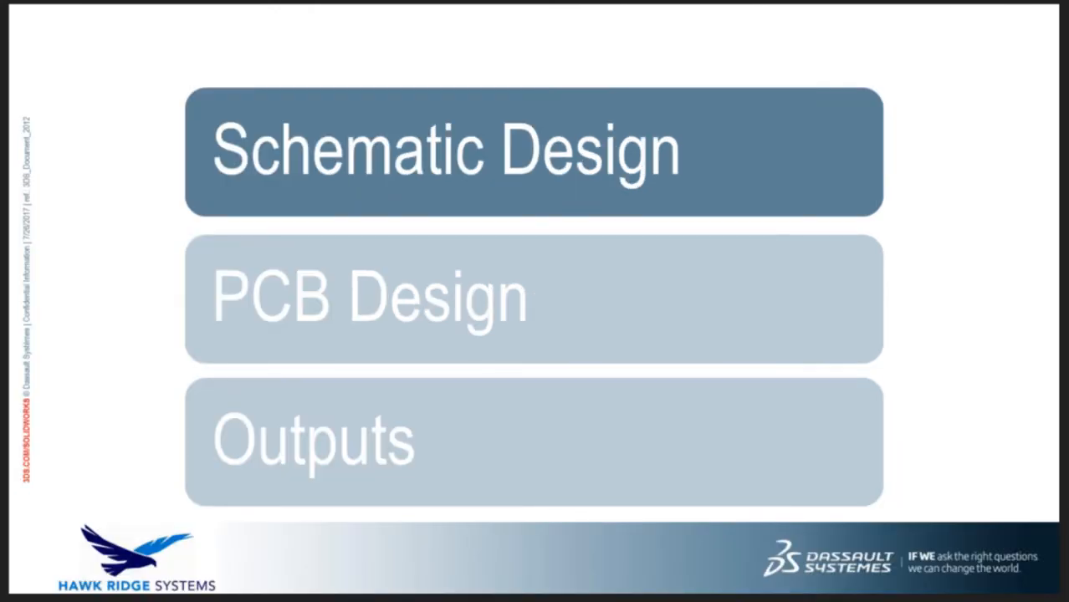
key(Right)
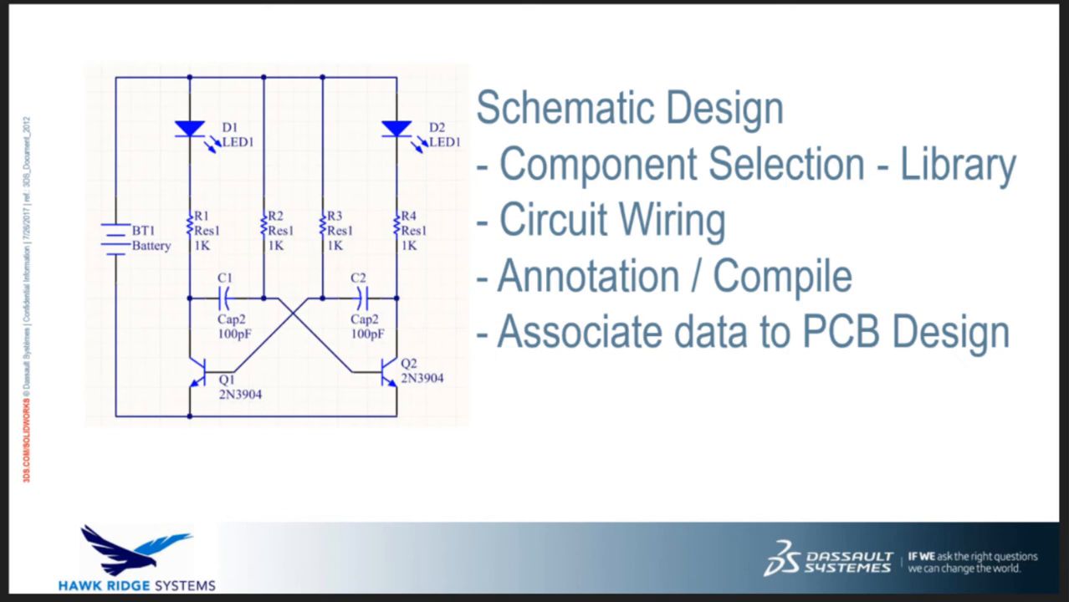
key(Right)
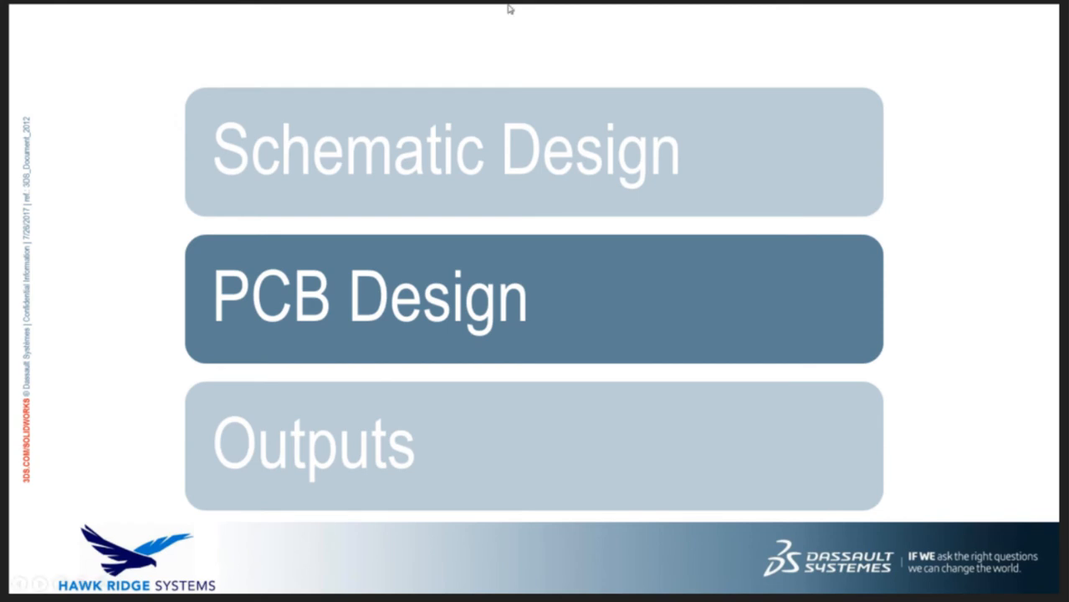
key(Escape)
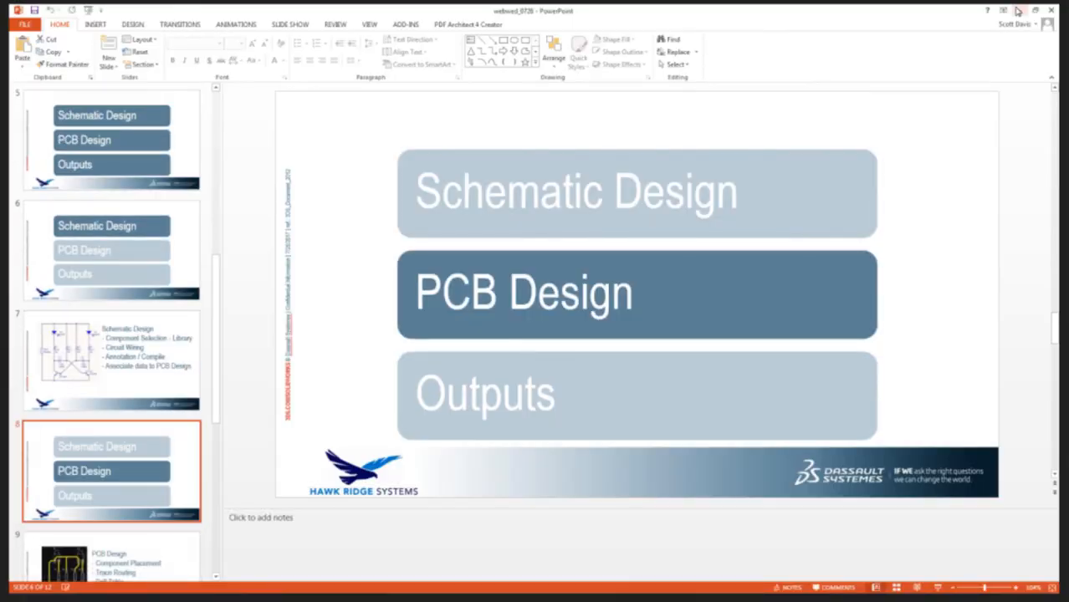
click(1018, 10)
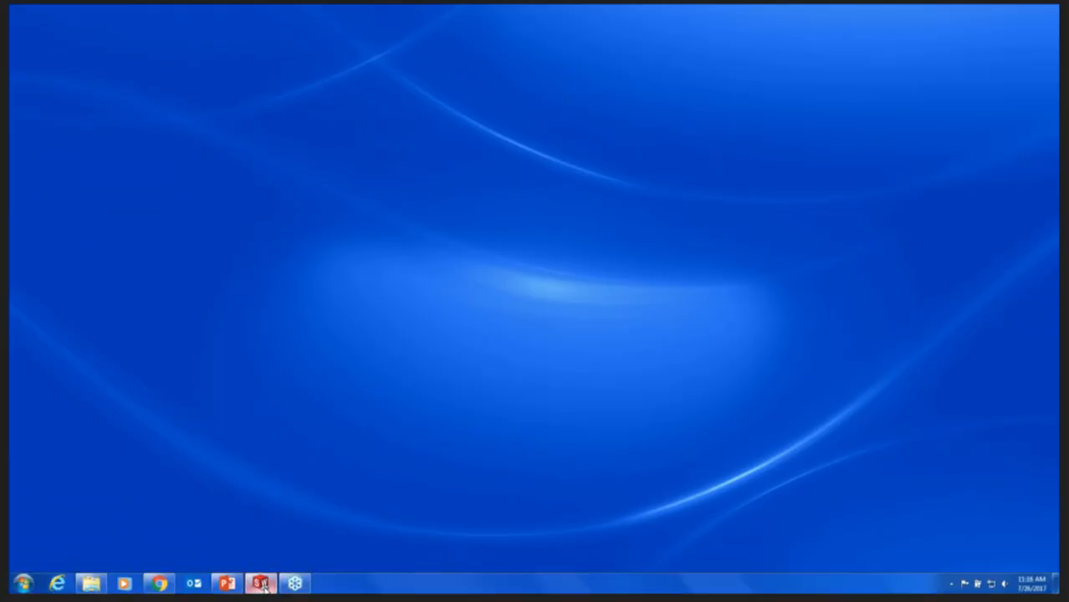
click(261, 584)
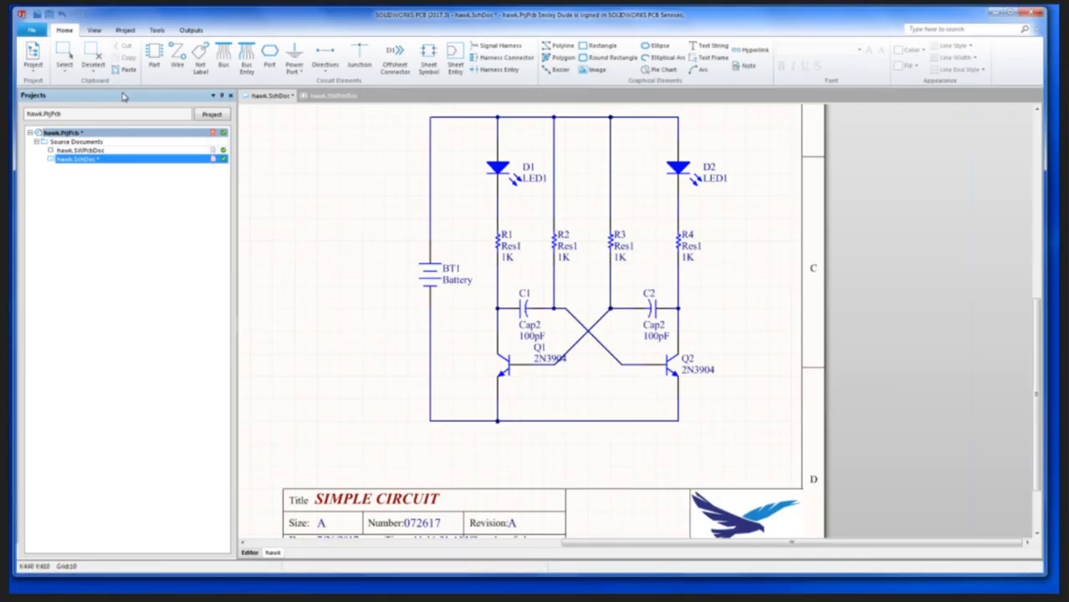
Step: Open hawk.SWPcbDoc and import the changes from hawk.PrjPcb, executing the change order to add the components and nets
double_click(77, 151)
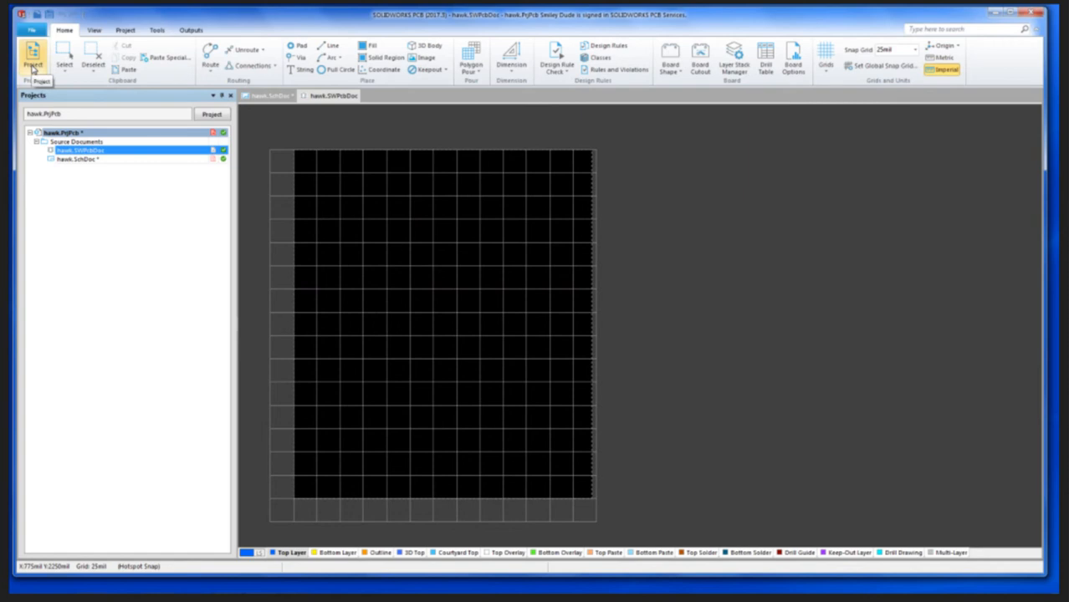
click(32, 66)
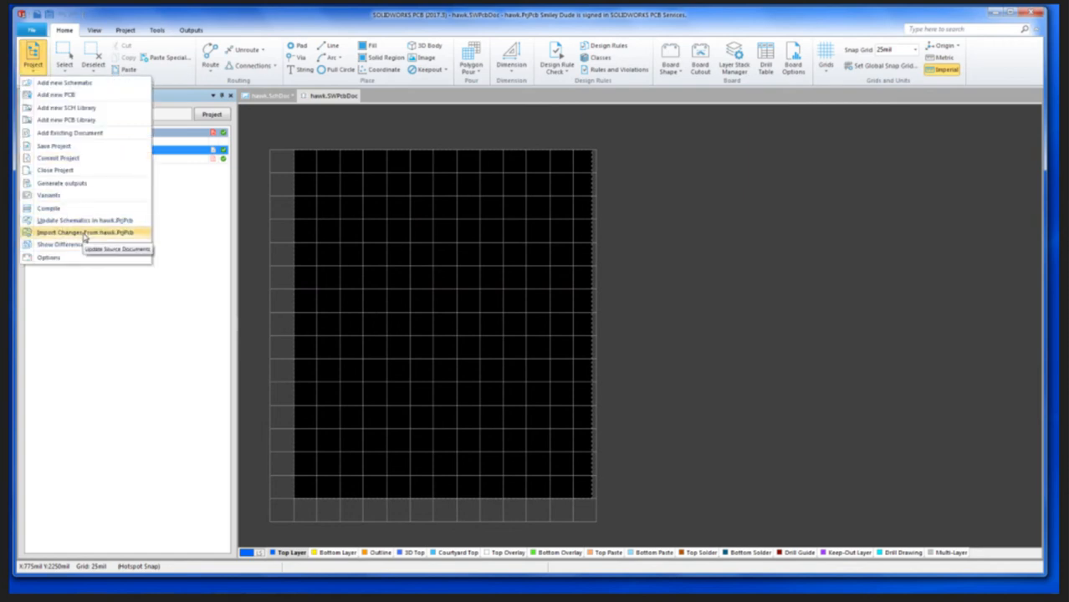
click(84, 233)
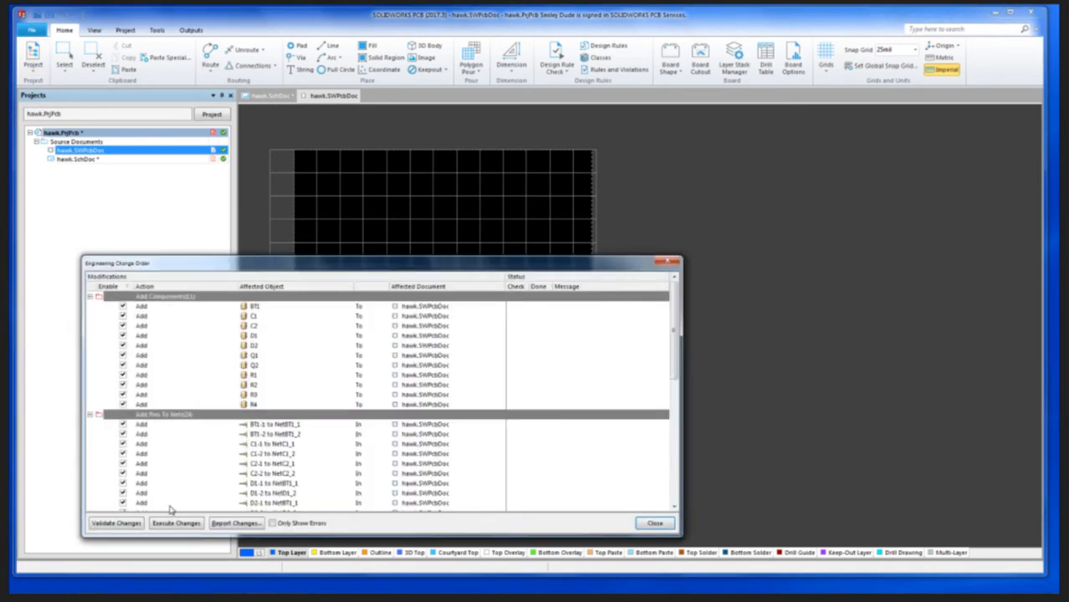
click(177, 524)
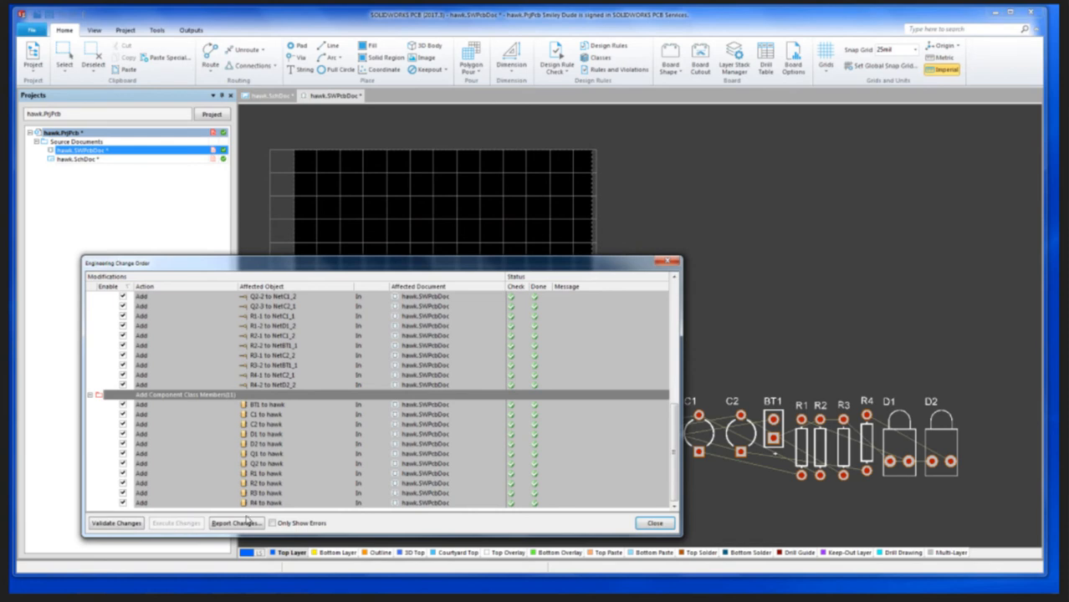
Step: Close the change order report and move all the imported components as a group to just below the board outline
click(654, 525)
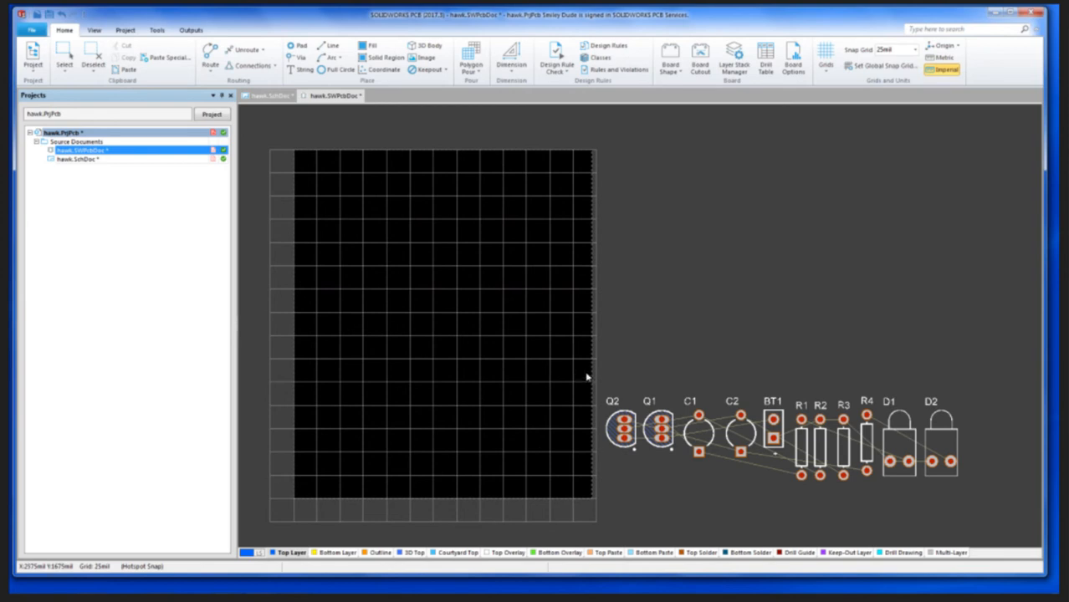
drag(586, 377, 985, 490)
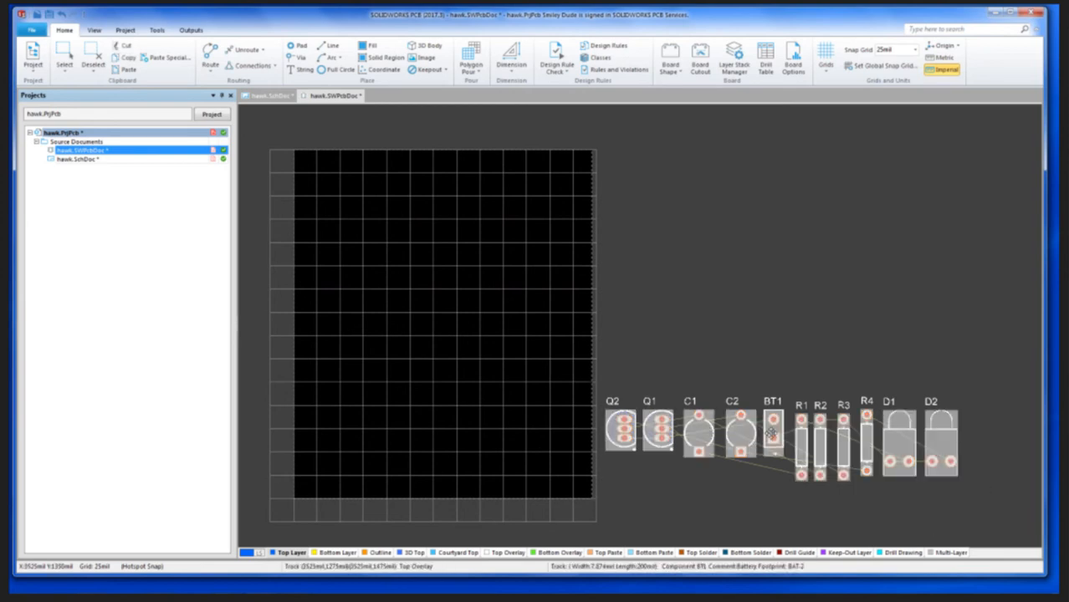
drag(771, 427, 429, 446)
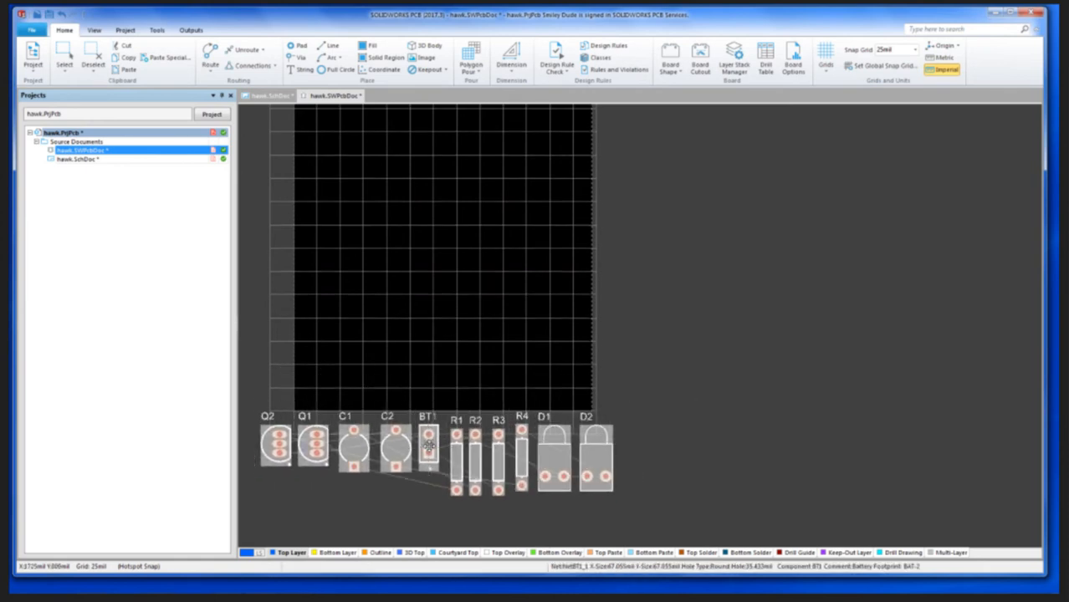
click(412, 374)
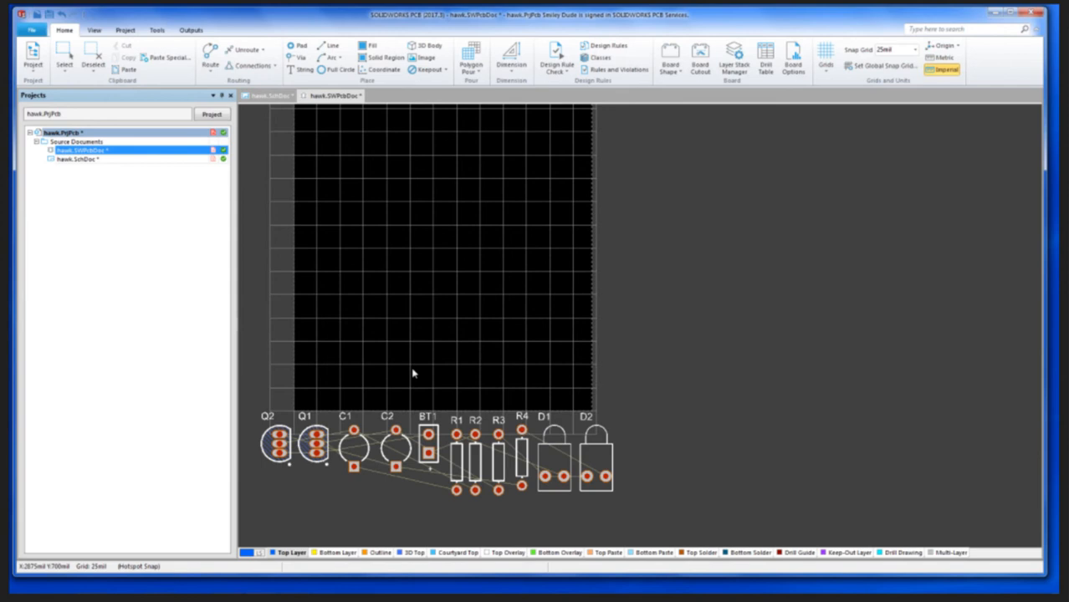
Step: Check the layout in hawk.SchDoc, and place Q1, Q2 side by side on the board with BT1, rotated 180 degrees, above and left of Q1
double_click(77, 159)
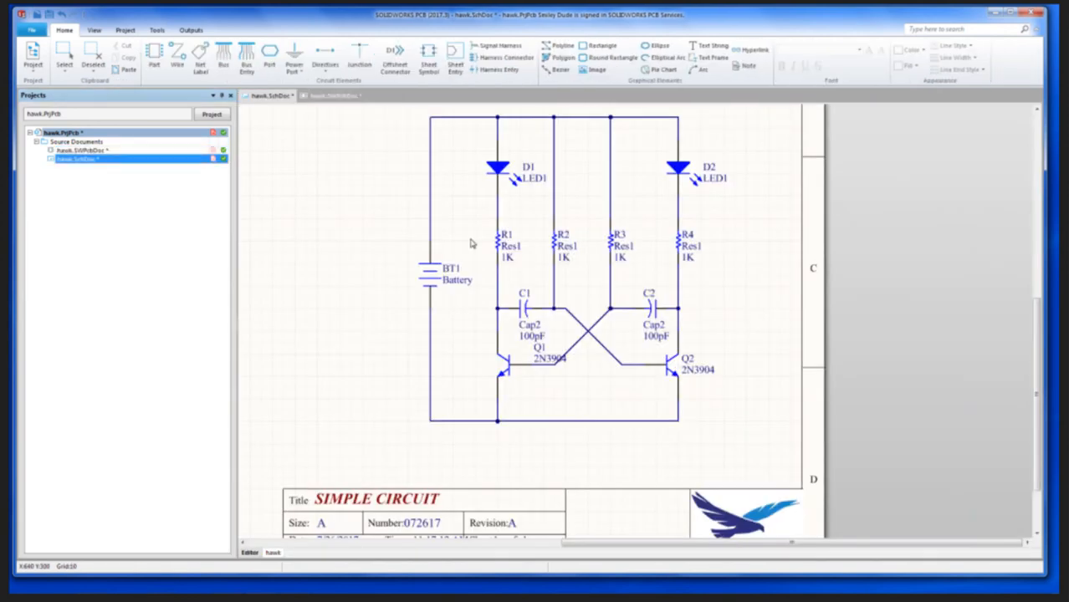
double_click(81, 150)
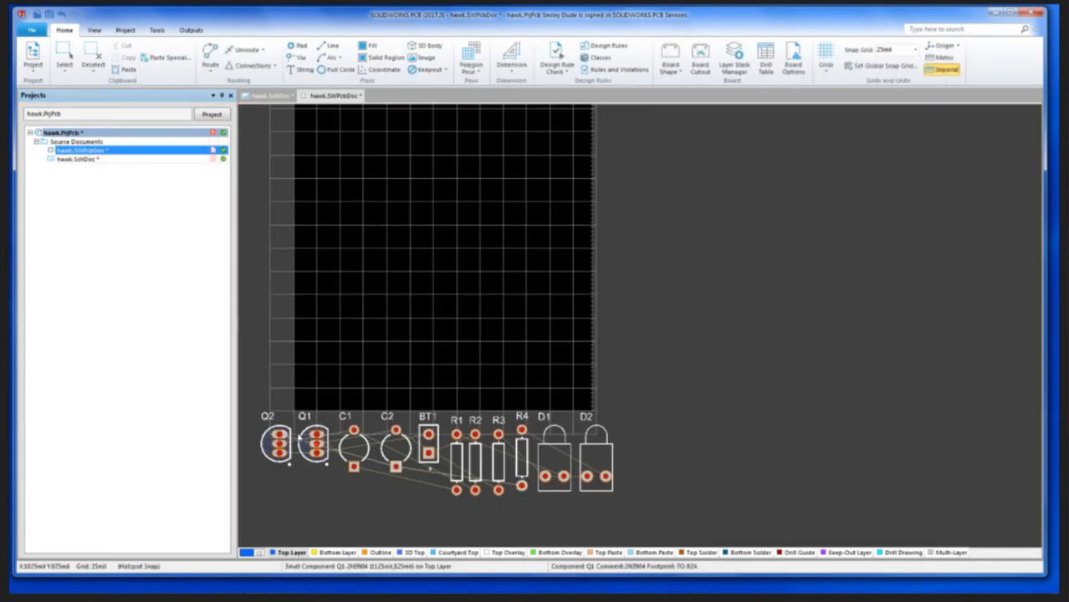
drag(317, 445, 388, 340)
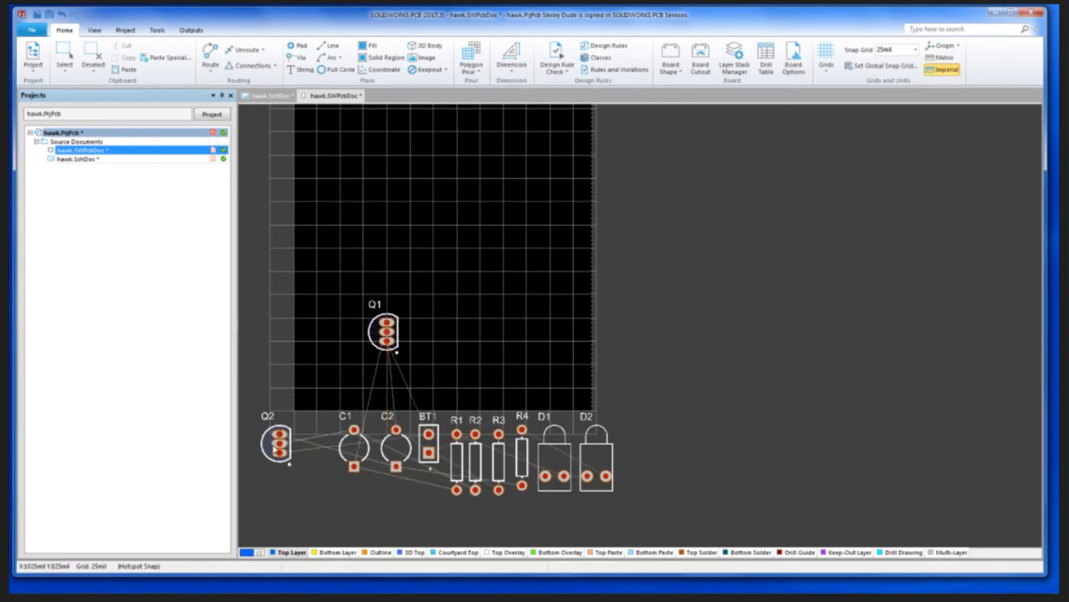
drag(276, 443, 505, 335)
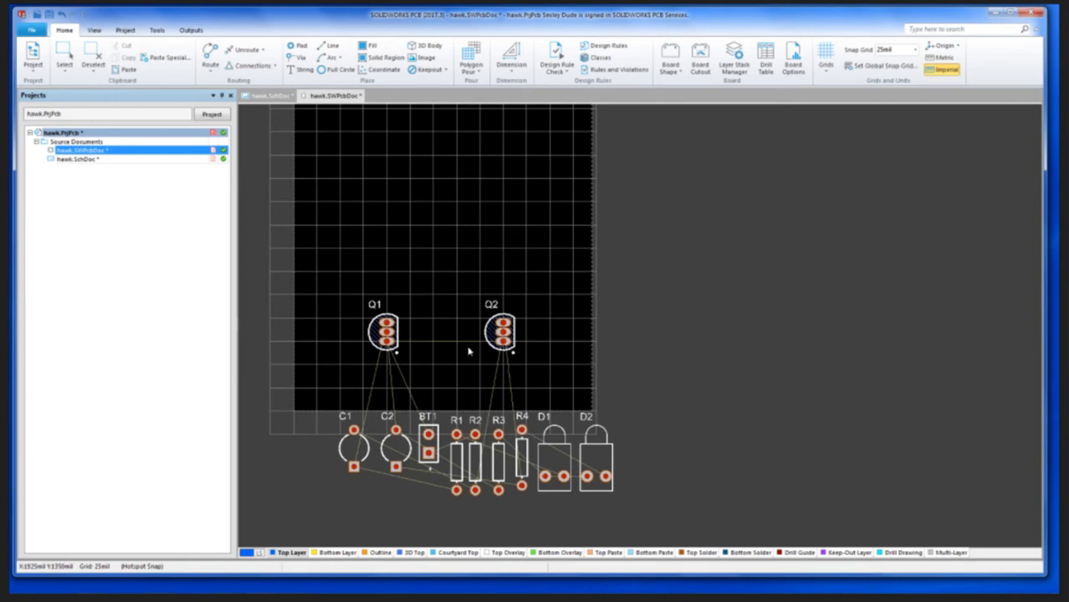
drag(429, 467, 340, 284)
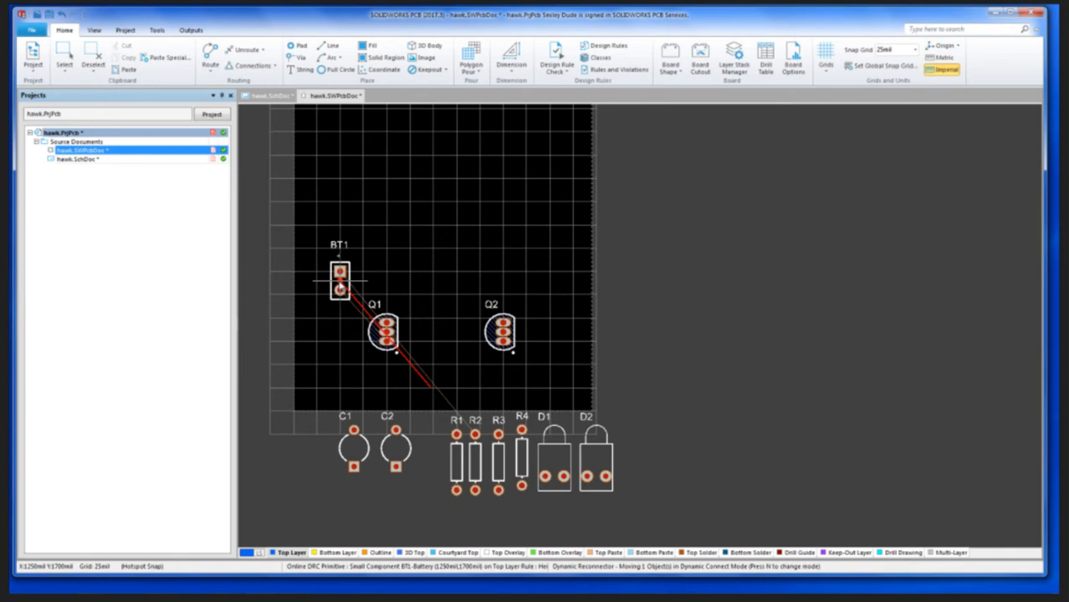
drag(339, 285, 339, 285)
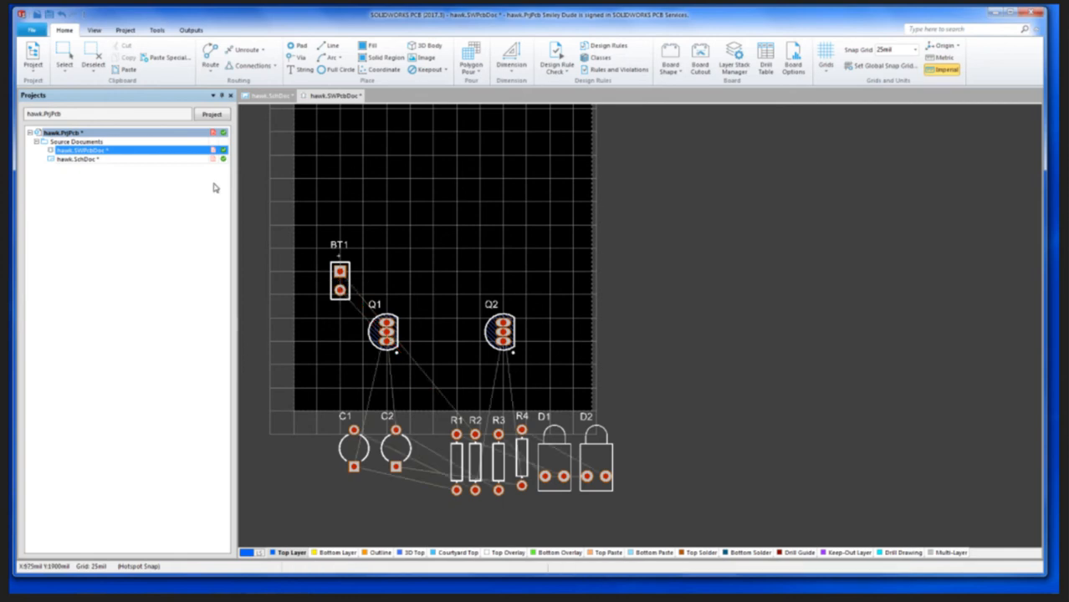
click(93, 30)
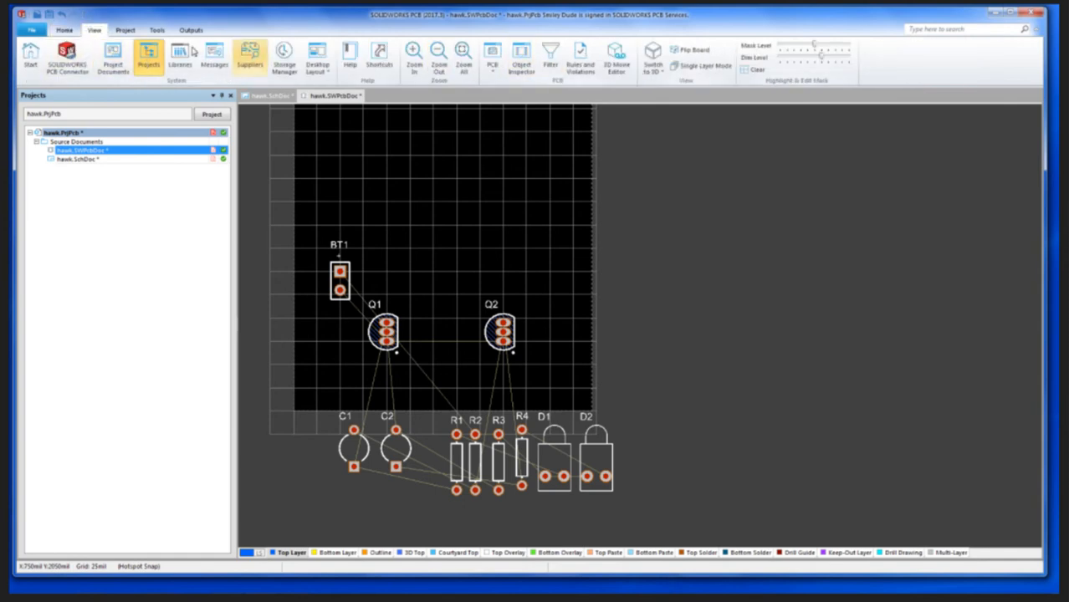
click(126, 31)
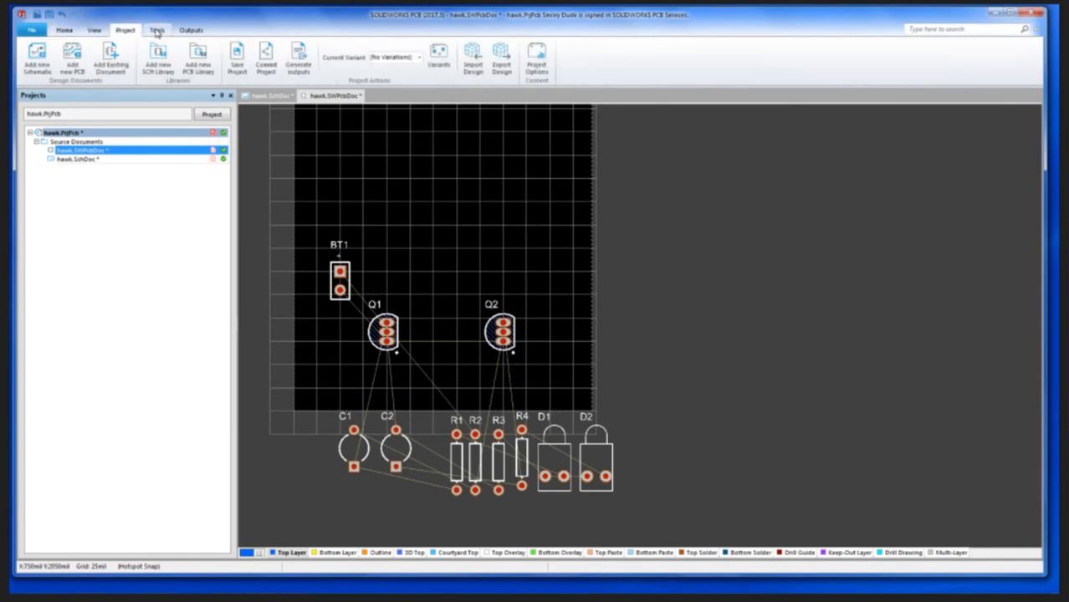
click(157, 31)
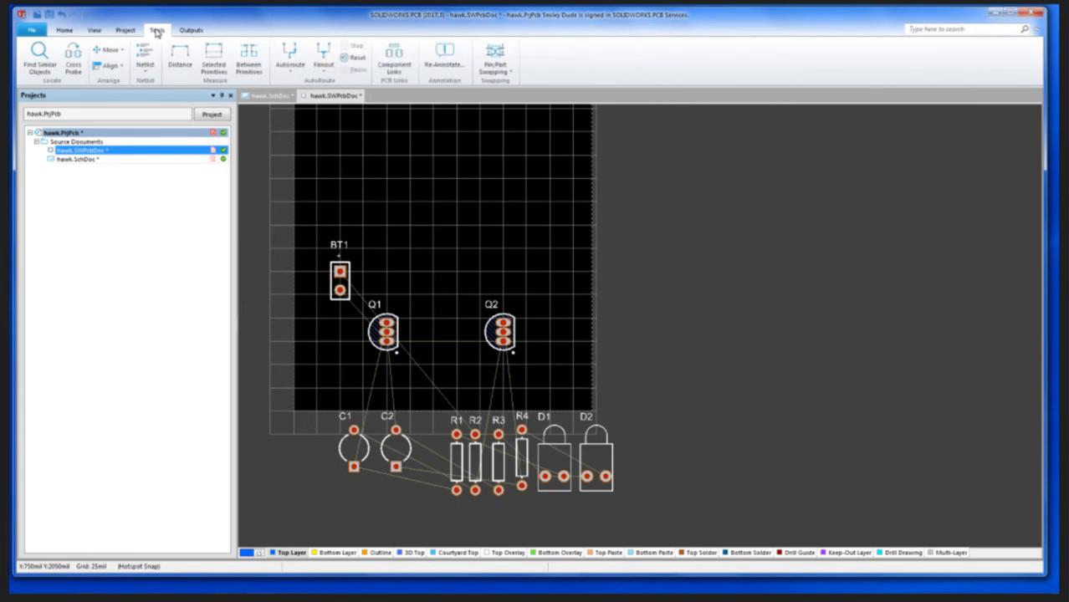
click(64, 31)
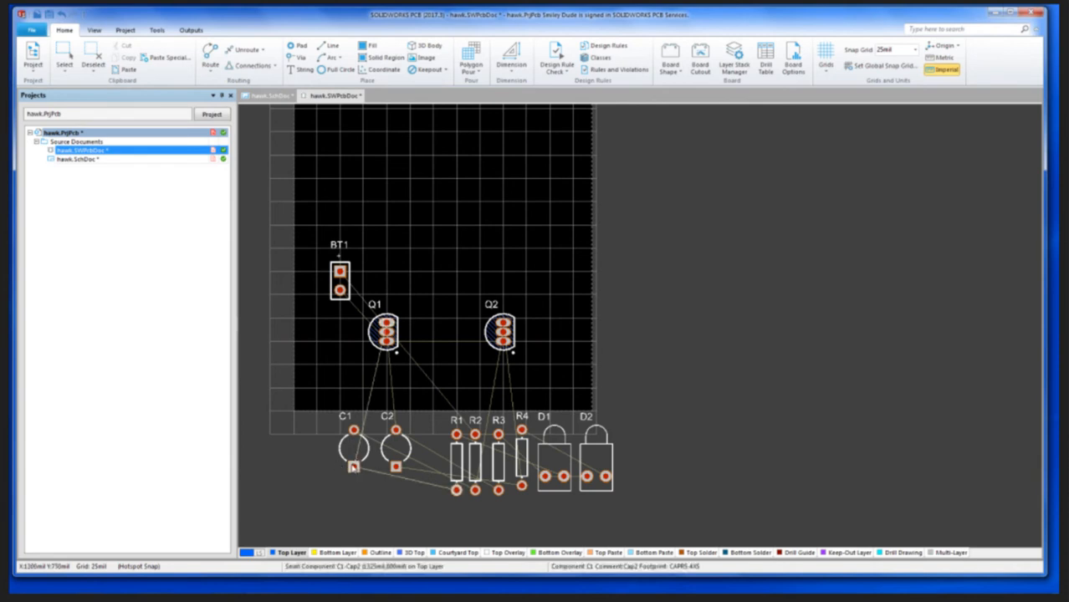
Step: Place capacitors C1 and C2 horizontally above Q1 and Q2, with their square pads facing outward
drag(354, 429, 354, 378)
drag(373, 299, 406, 278)
key(space)
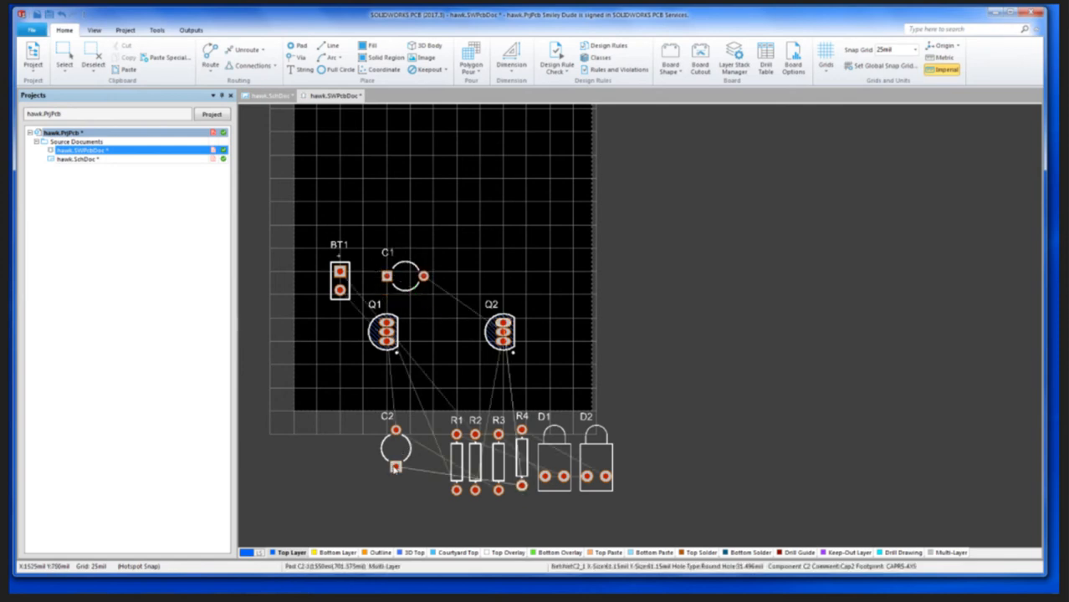
drag(399, 450, 485, 274)
key(space)
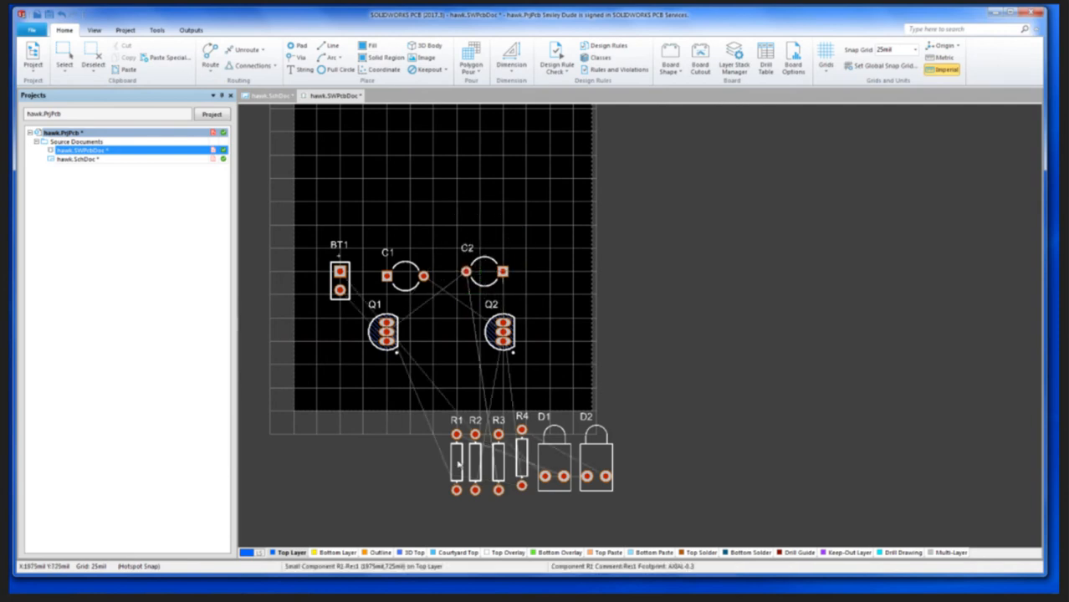
Step: Place resistors R1, R2, R3 and R4 upright in one aligned row above the capacitors
drag(458, 466, 387, 204)
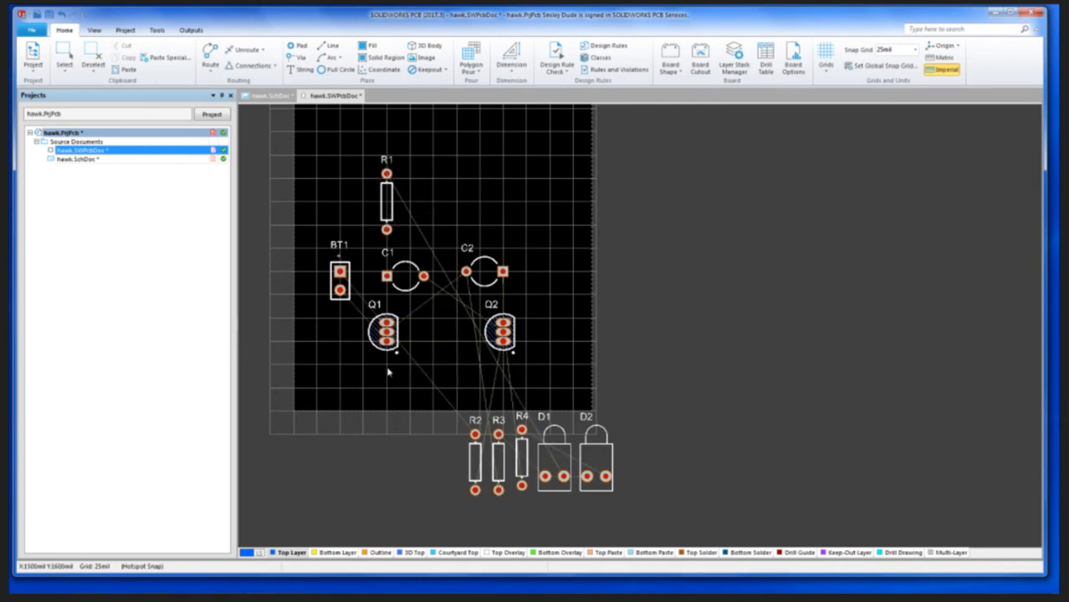
drag(475, 462, 425, 202)
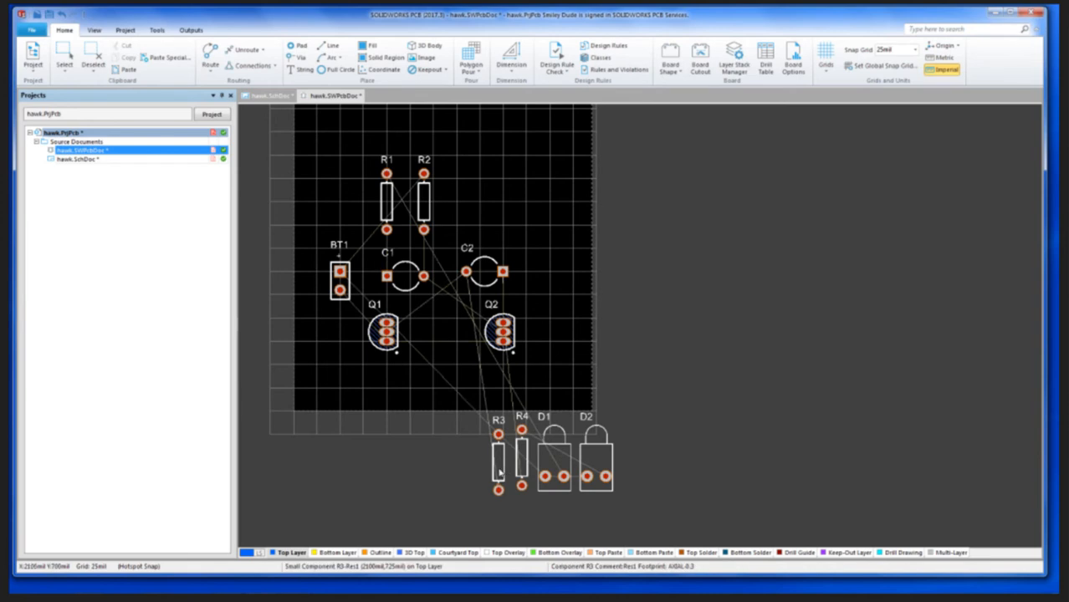
drag(499, 458, 466, 205)
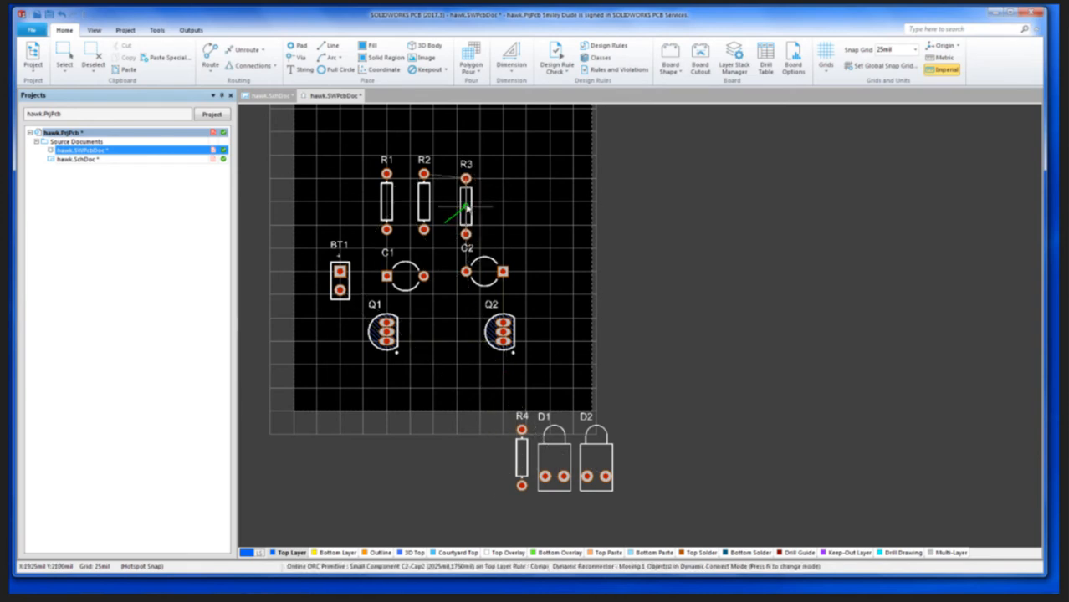
drag(466, 206, 466, 201)
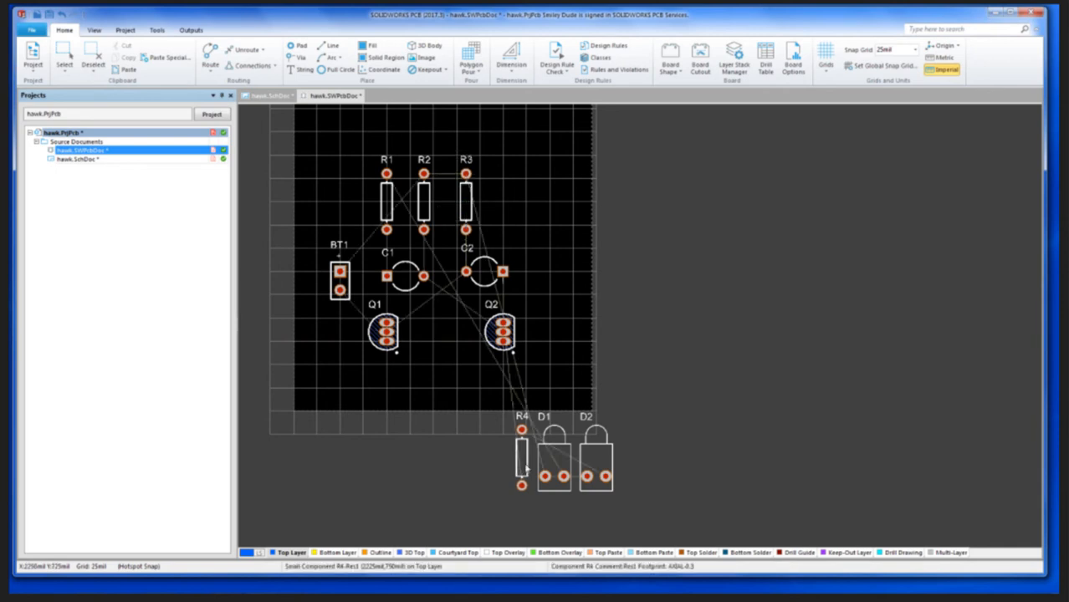
drag(521, 459, 503, 204)
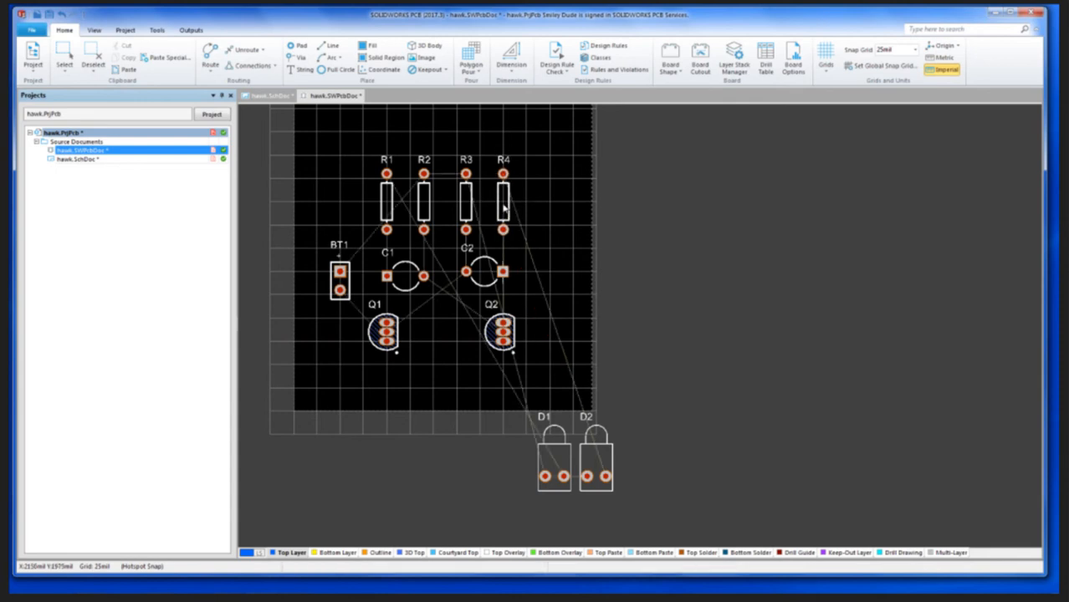
Step: Place LEDs D1 and D2 side by side above the resistor row at the board's upper edge
scroll(465, 262, up, 3)
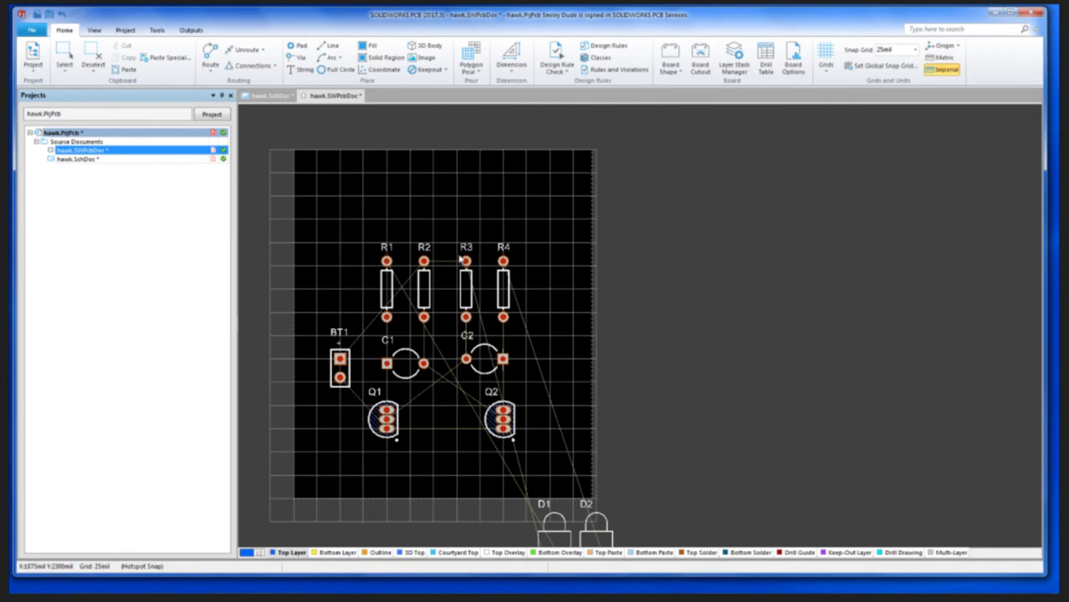
scroll(453, 252, down, 2)
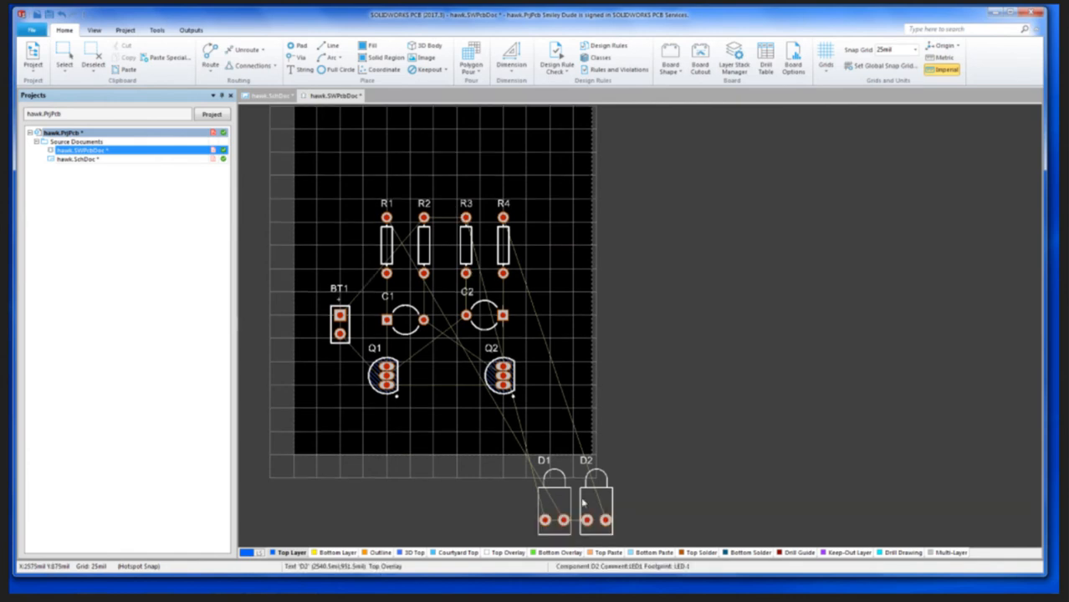
drag(565, 520, 404, 165)
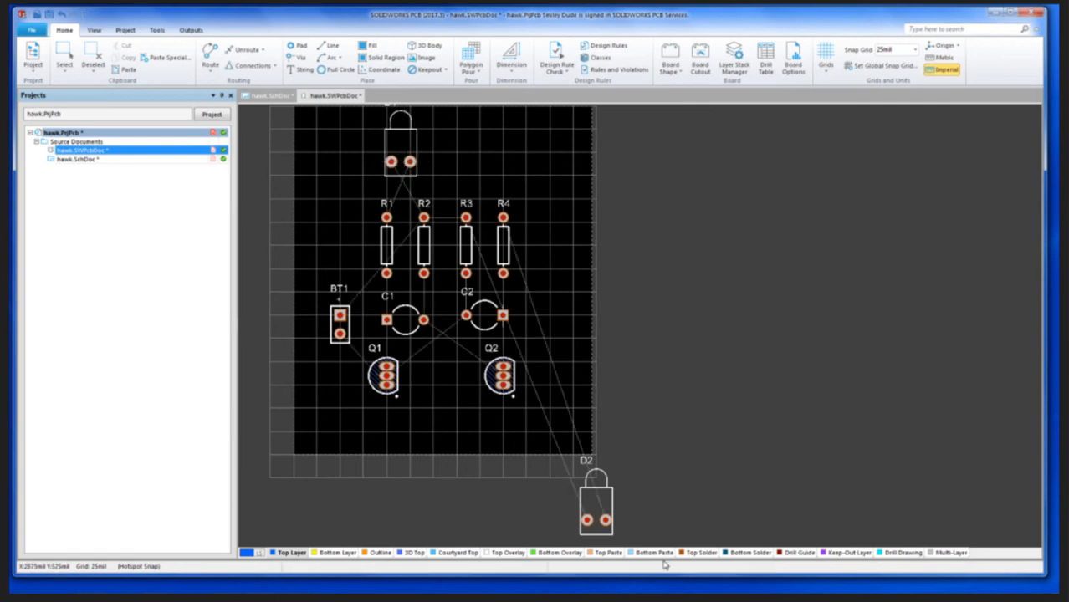
drag(606, 520, 481, 164)
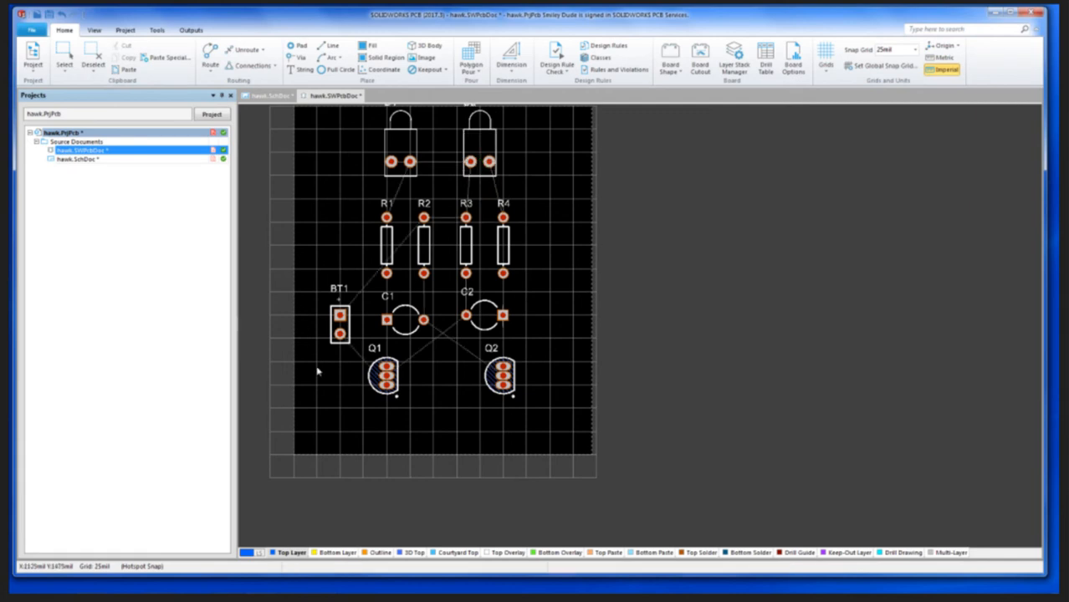
scroll(349, 314, up, 1)
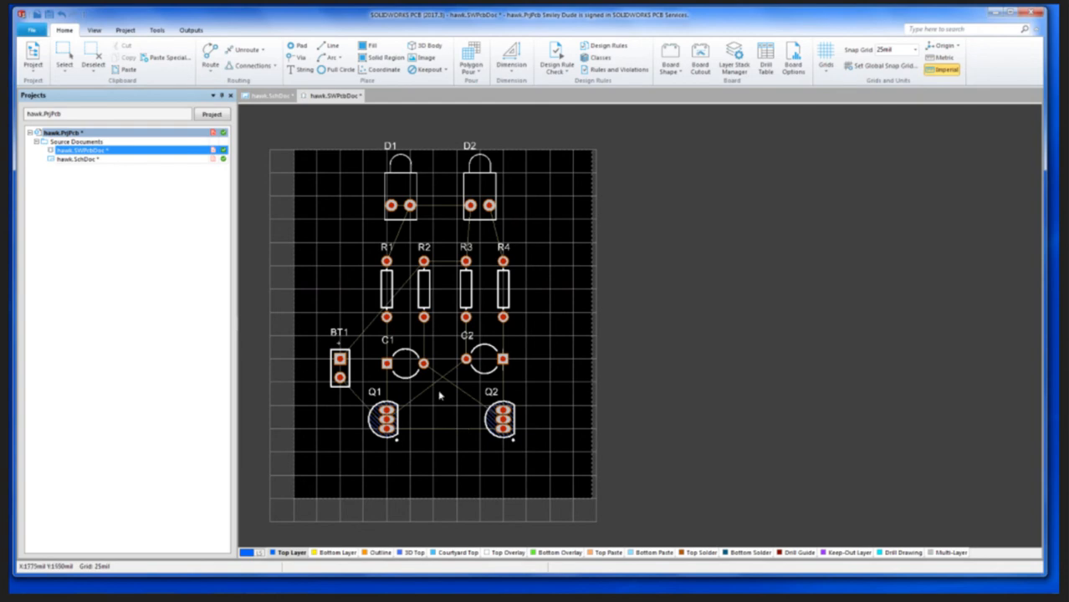
Step: Route a Bottom Layer track from Q2's lowest pad through Q1's lowest pad to BT1's round pad
ctrl+scroll(441, 396, up, 1)
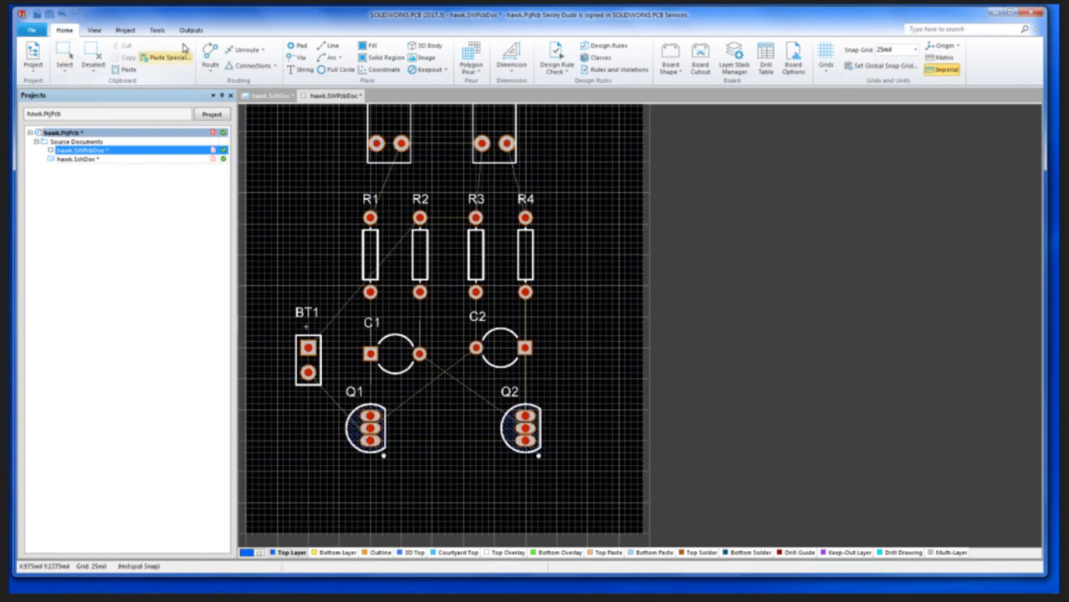
click(207, 65)
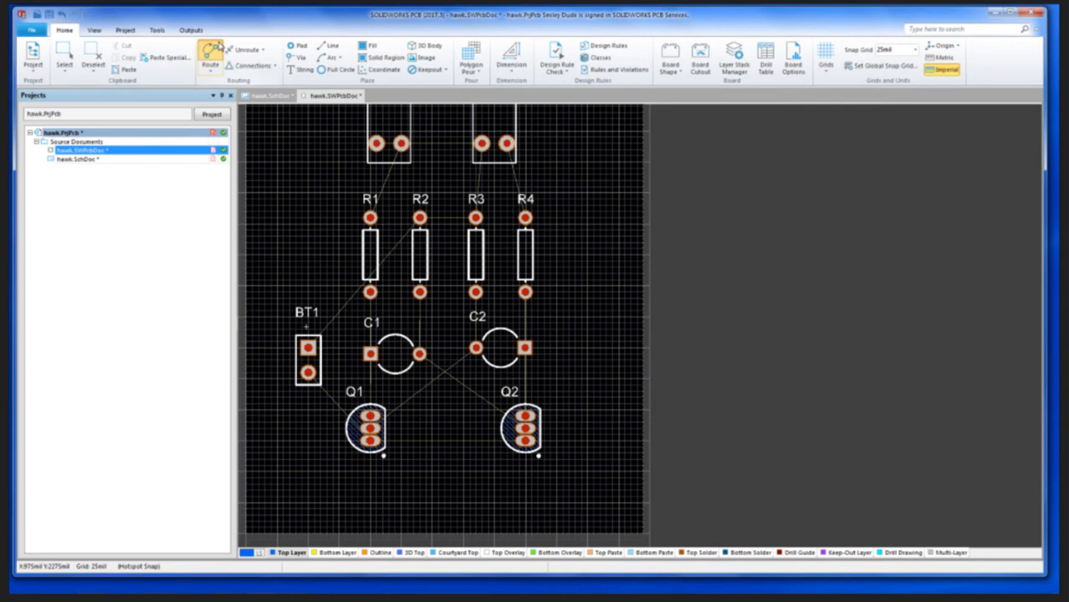
click(525, 441)
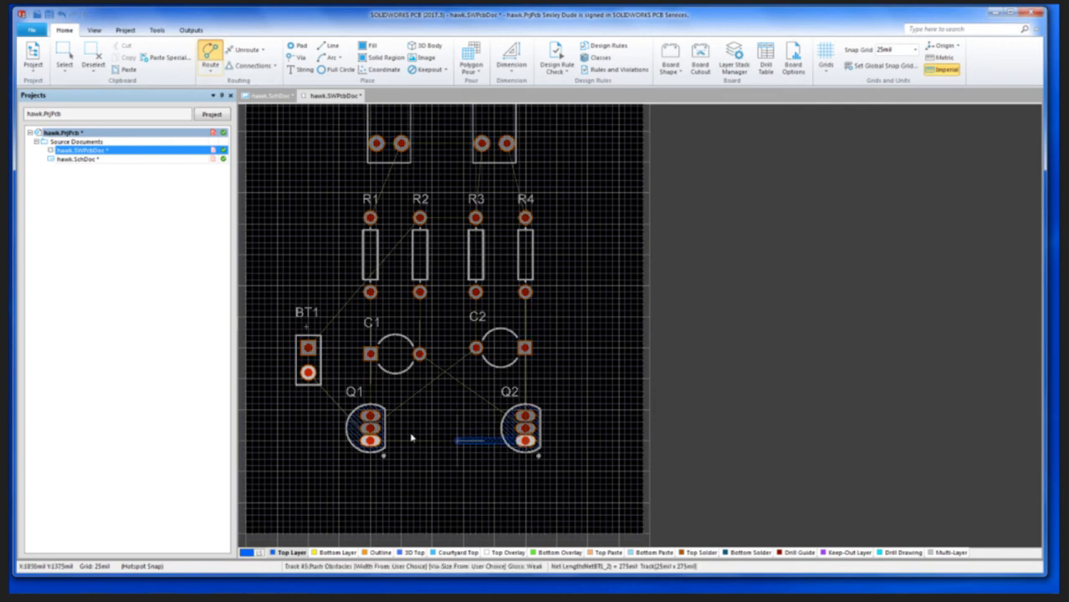
key(KP_Multiply)
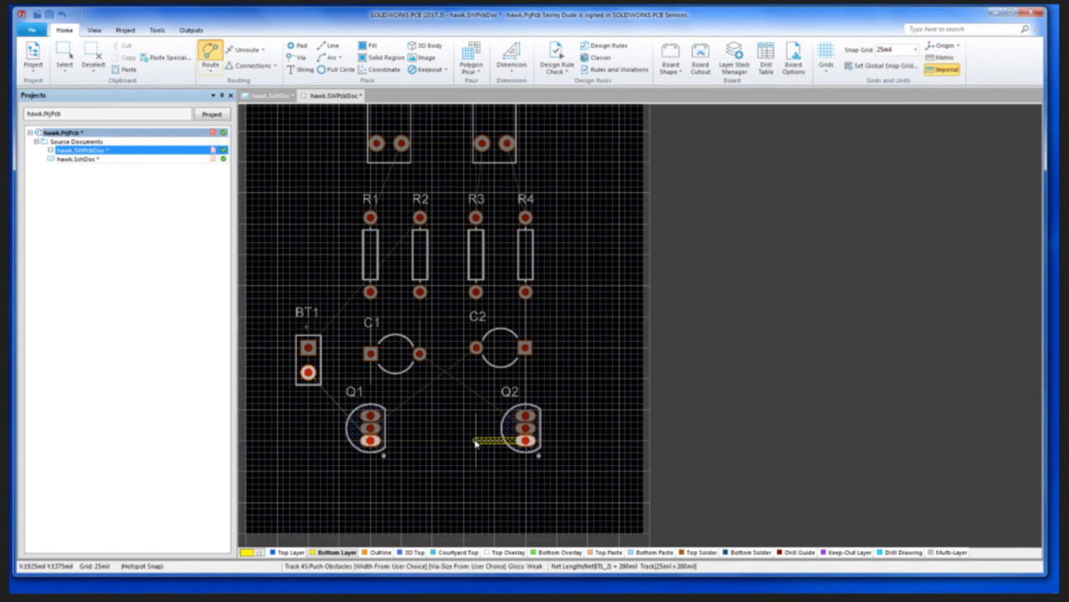
click(369, 441)
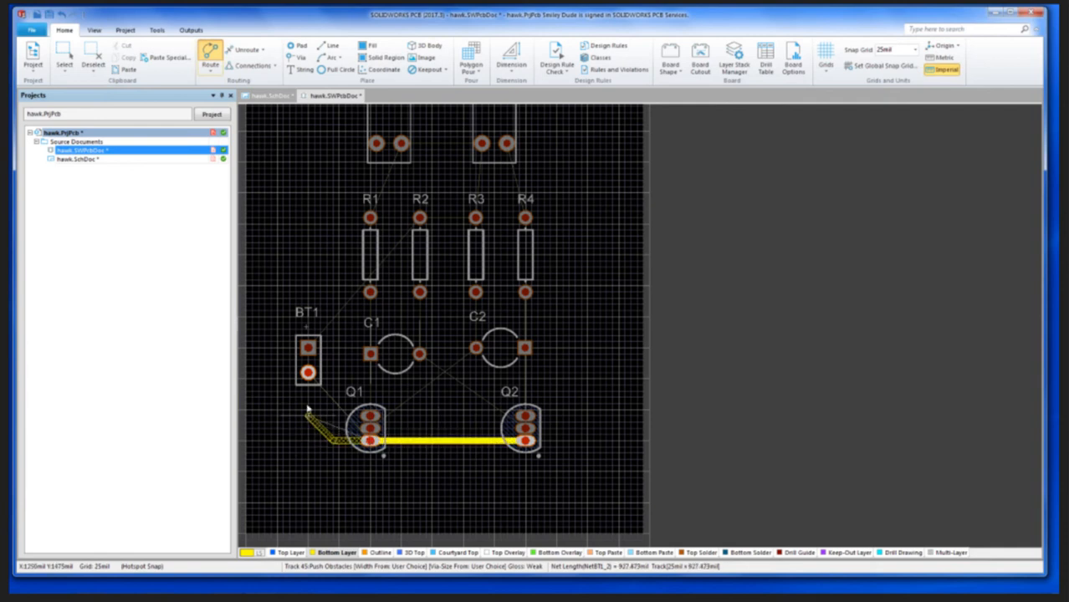
click(307, 372)
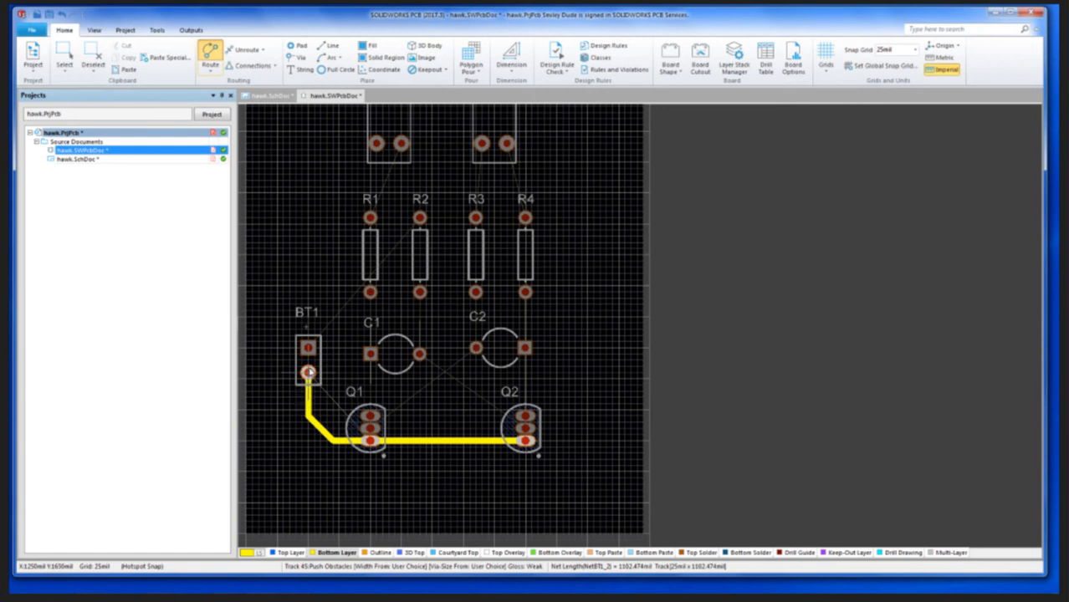
scroll(321, 358, up, 1)
right_click(335, 402)
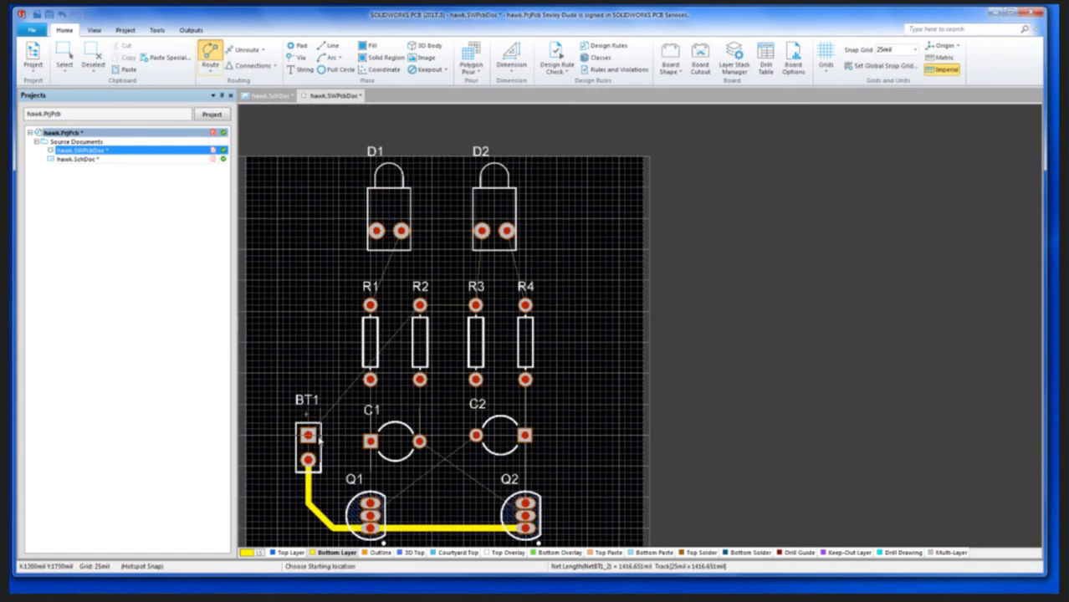
Step: Route a Bottom Layer track from BT1's square pad to D1's left pad and on, around D1's other pad, to D2's left pad
click(310, 434)
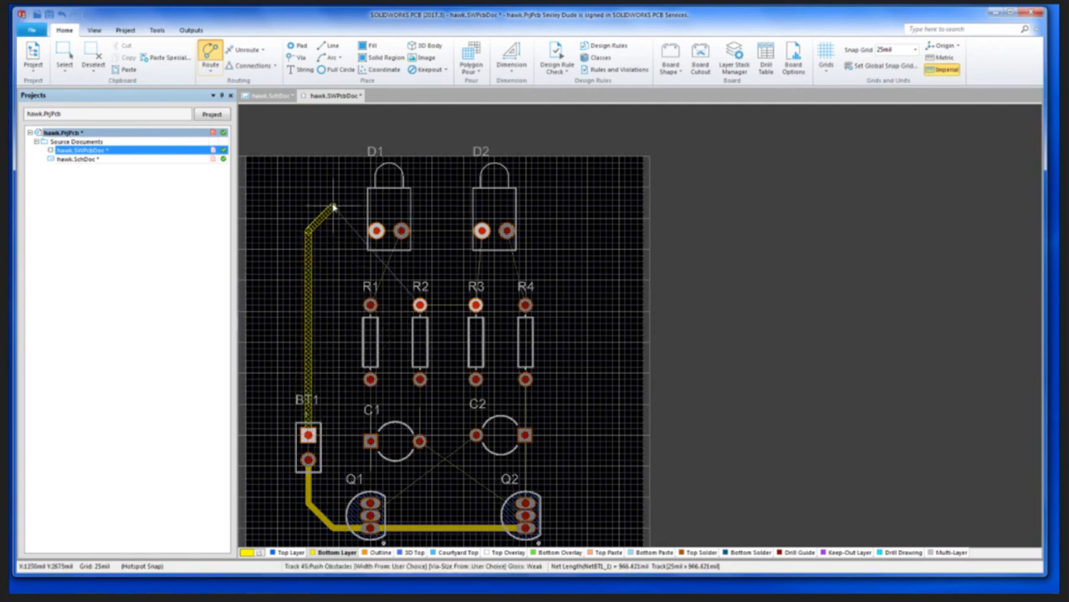
click(333, 206)
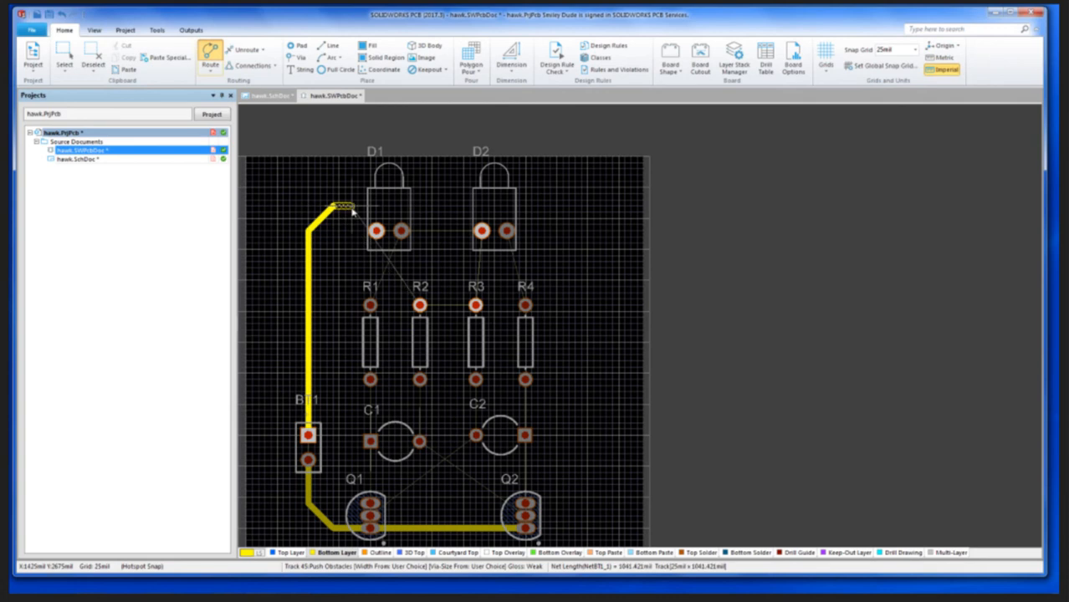
click(400, 230)
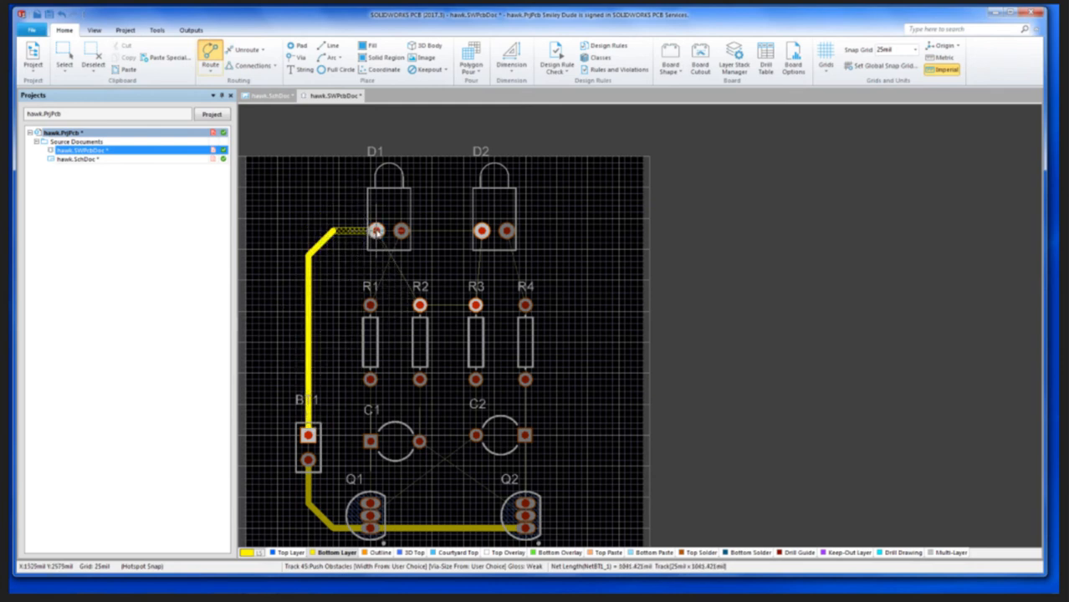
click(376, 231)
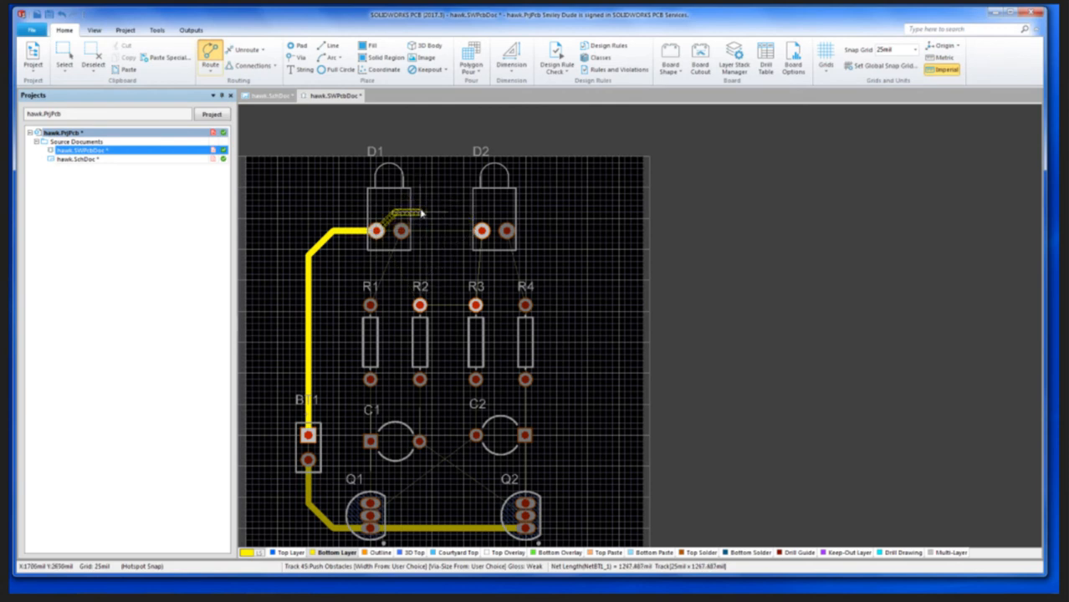
click(482, 232)
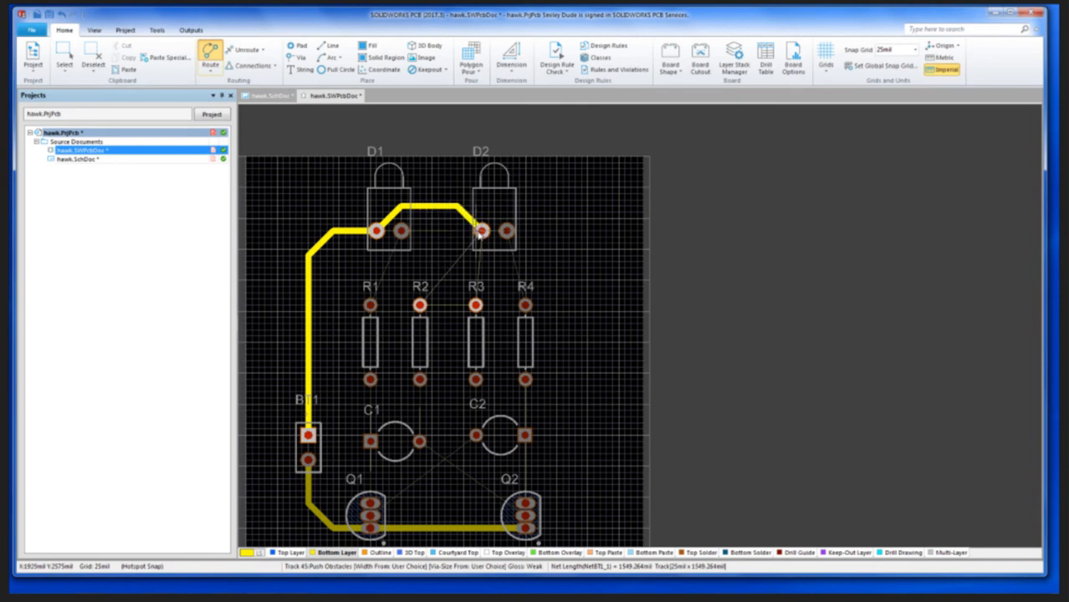
Step: Route Bottom Layer tracks from R2's upper pad to the D1–D2 track and from D2's left pad to R3's upper pad
right_drag(506, 395, 647, 519)
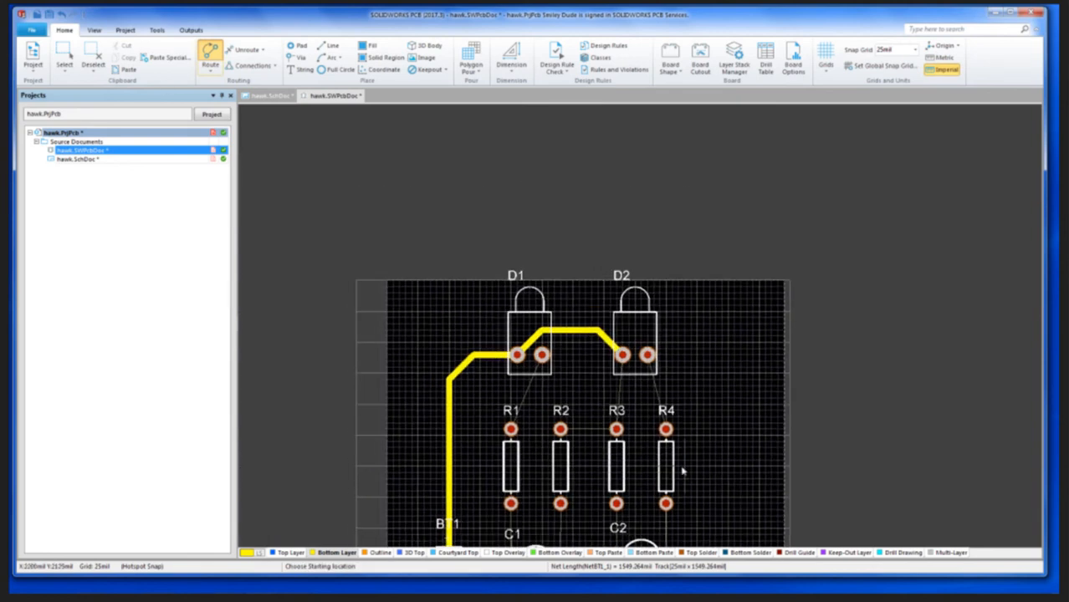
scroll(683, 470, down, 3)
click(561, 295)
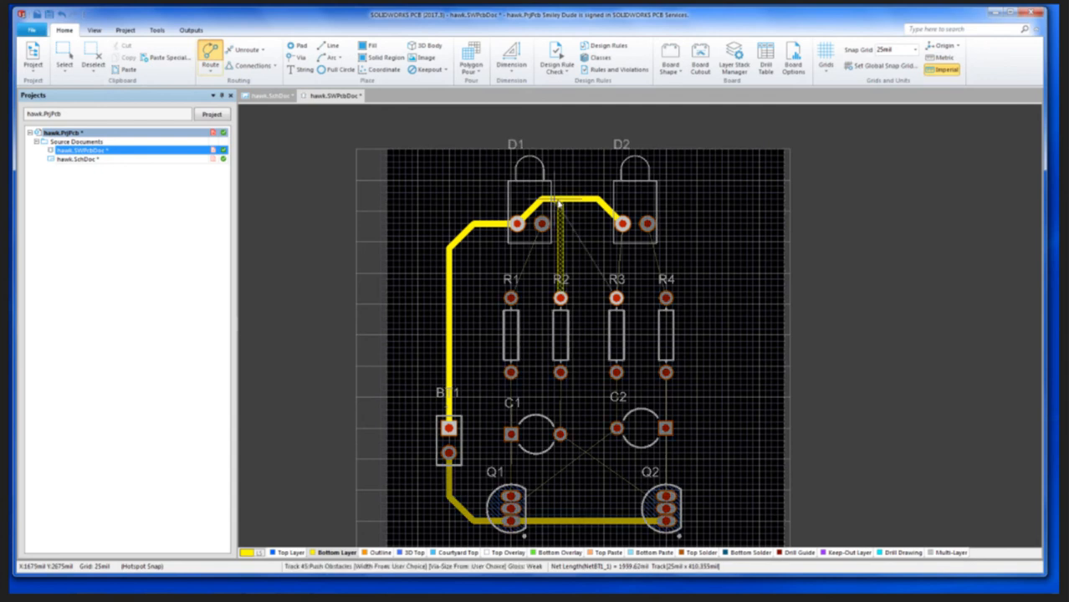
click(561, 202)
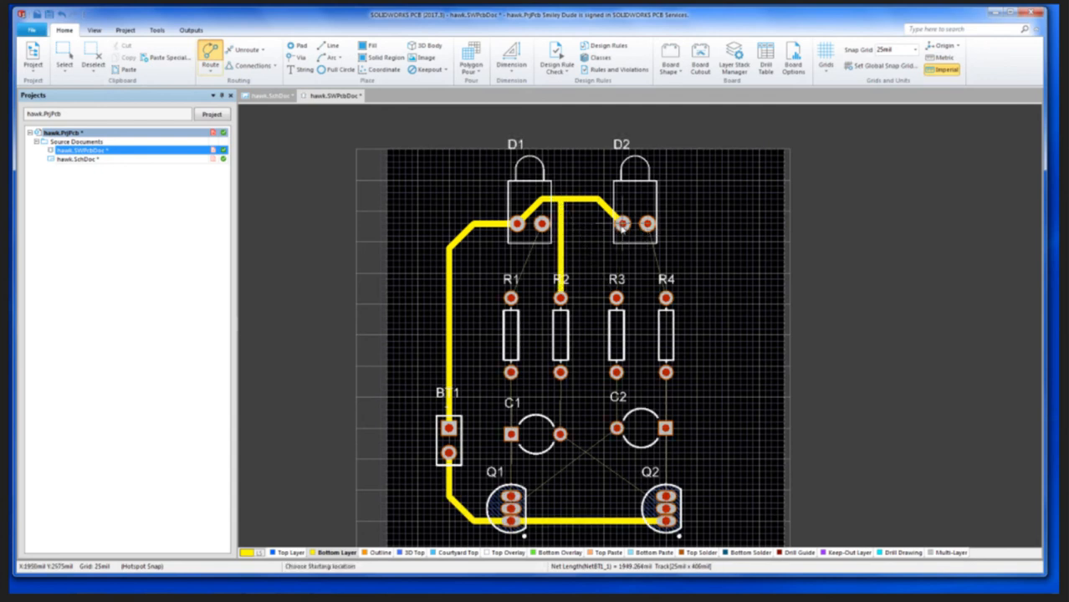
click(622, 224)
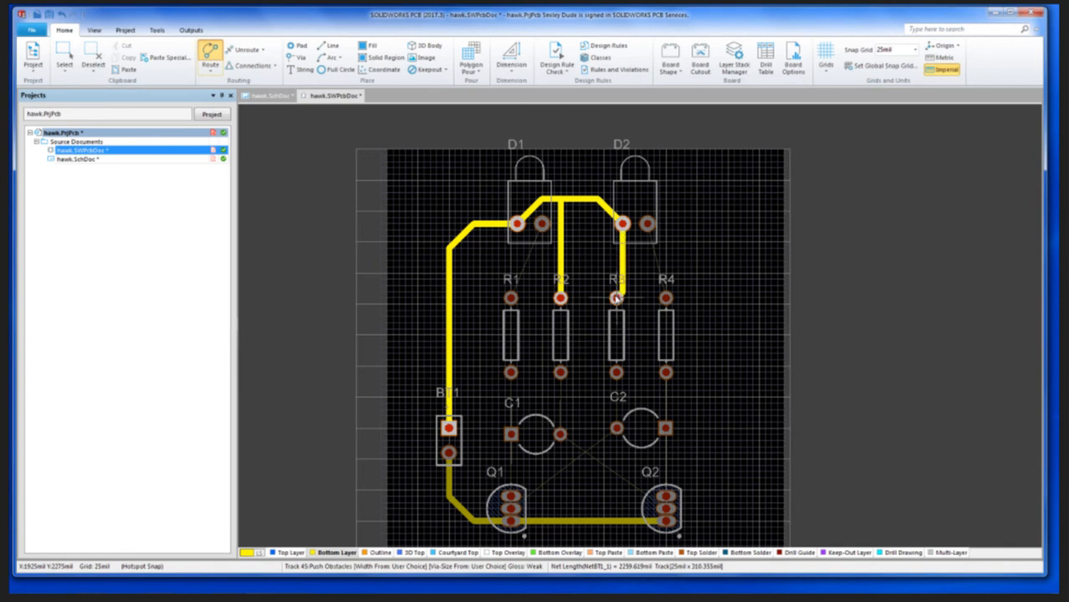
click(616, 297)
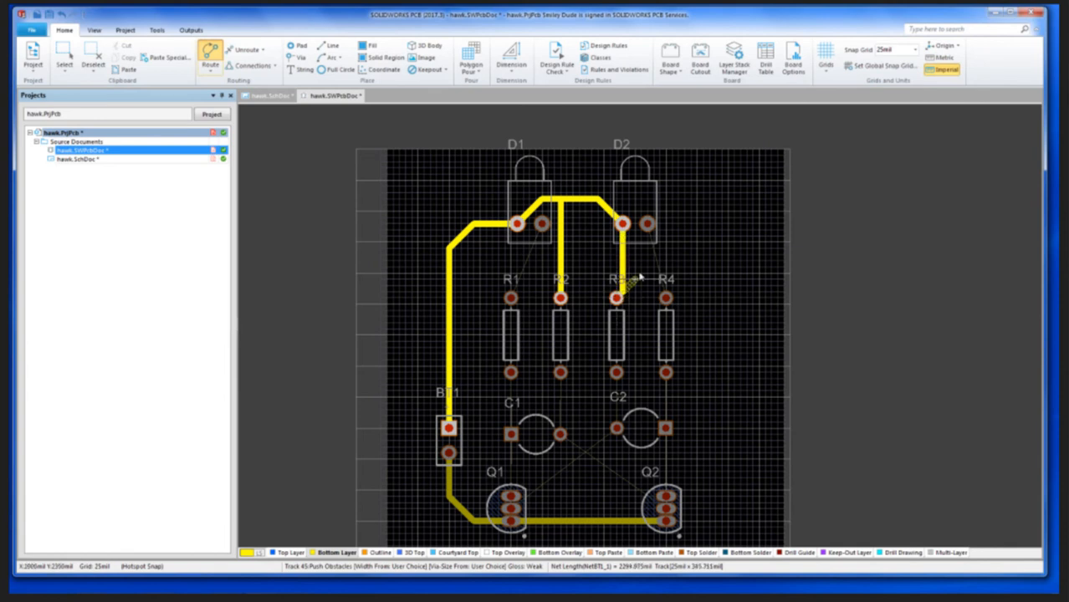
Step: Route Bottom Layer tracks from D2's right pad to R4's upper pad and from D1's right pad to R1's upper pad
click(647, 224)
click(666, 265)
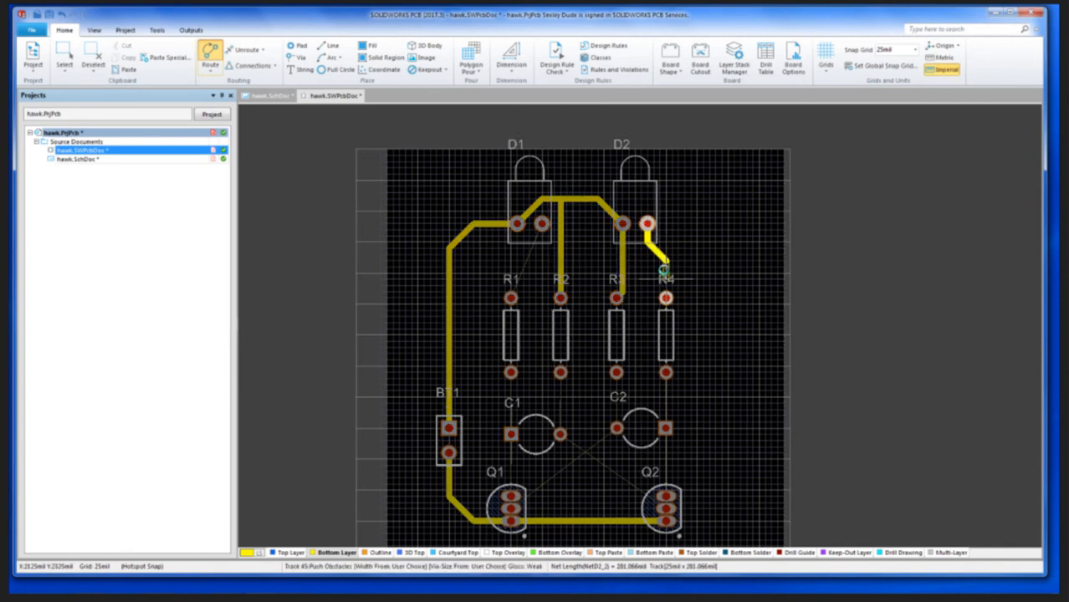
click(666, 298)
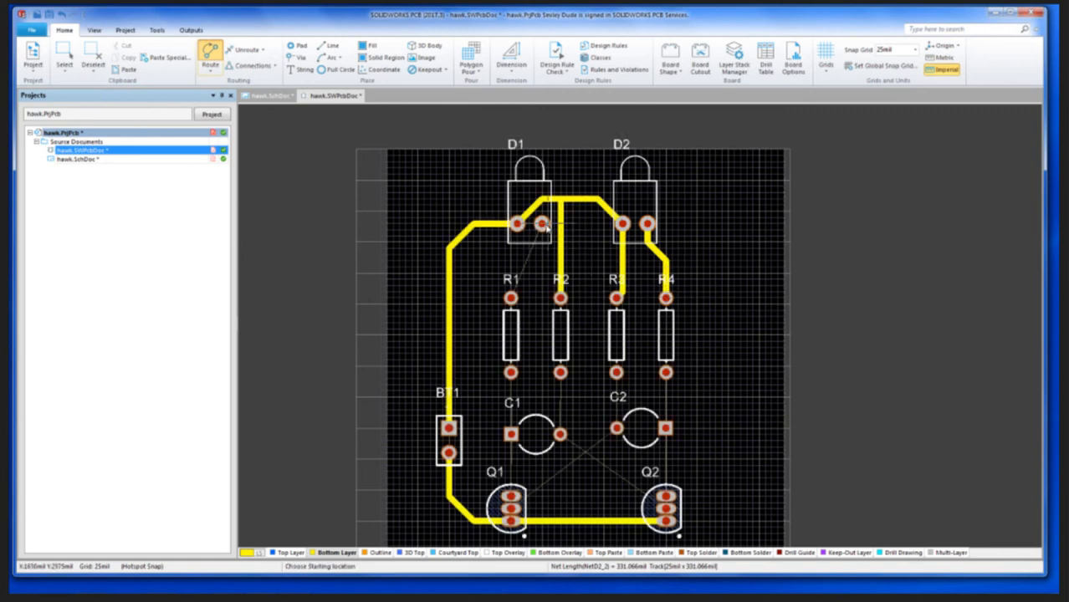
click(542, 223)
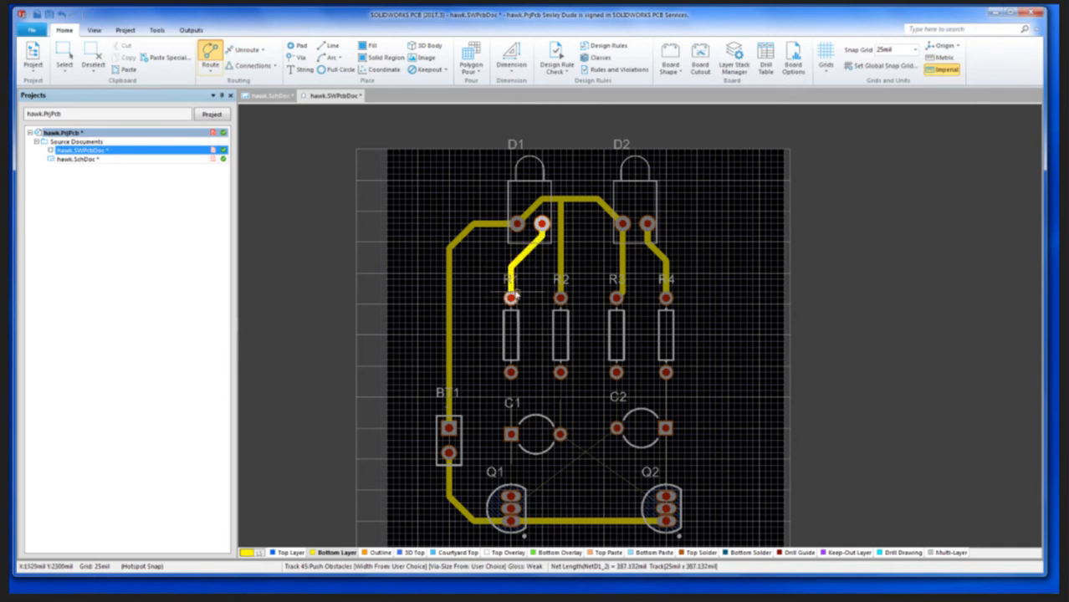
click(512, 298)
Step: Route straight Bottom Layer tracks from the lower pads of R1 and R2 to C1's two pads and from R3 to C2's round pad
scroll(673, 363, down, 2)
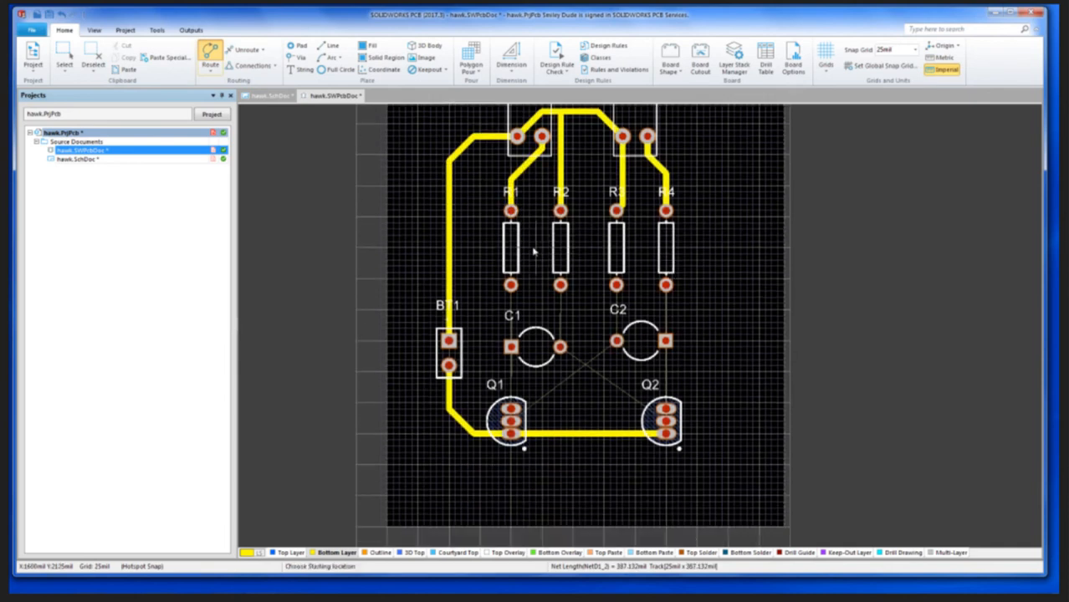
click(511, 286)
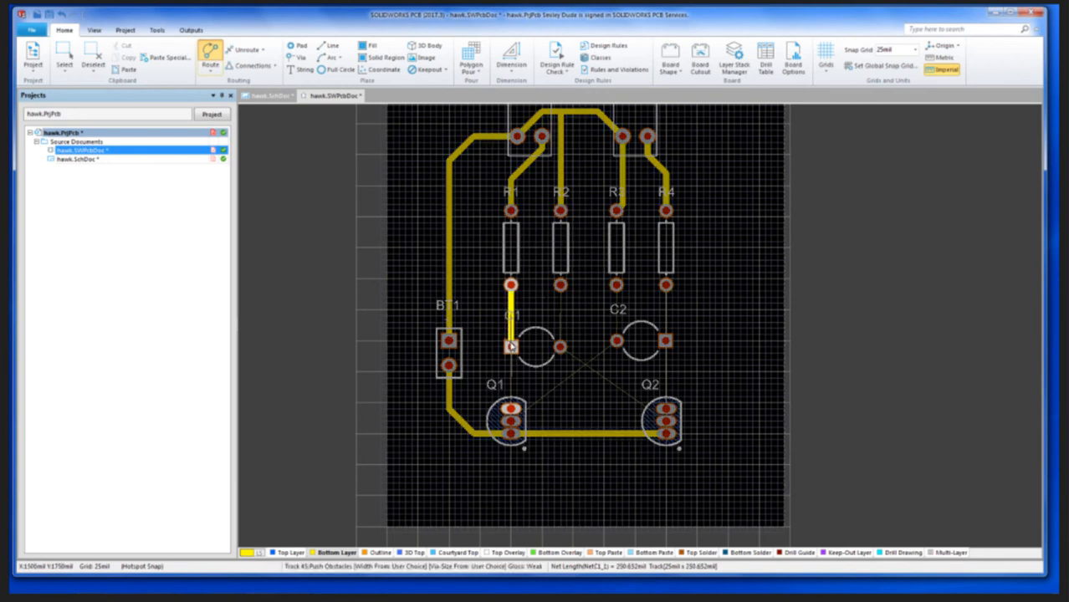
click(511, 346)
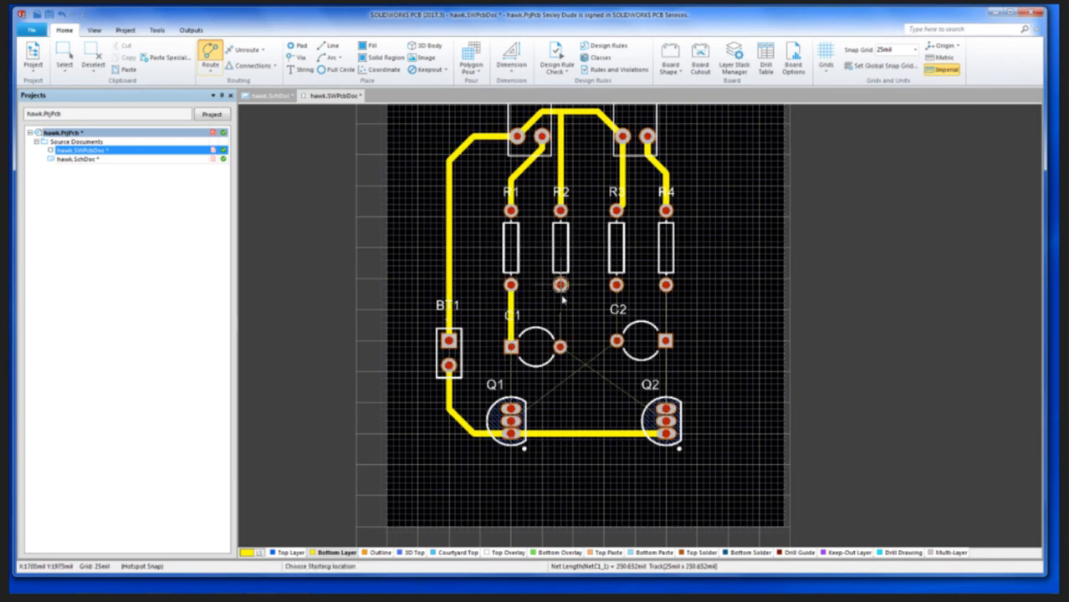
click(561, 285)
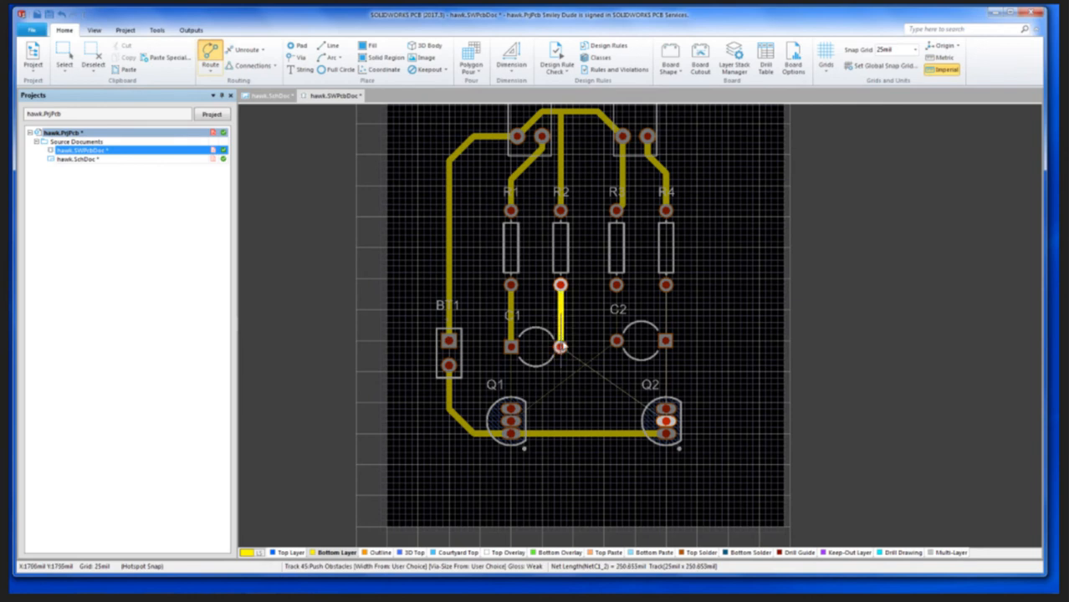
click(561, 347)
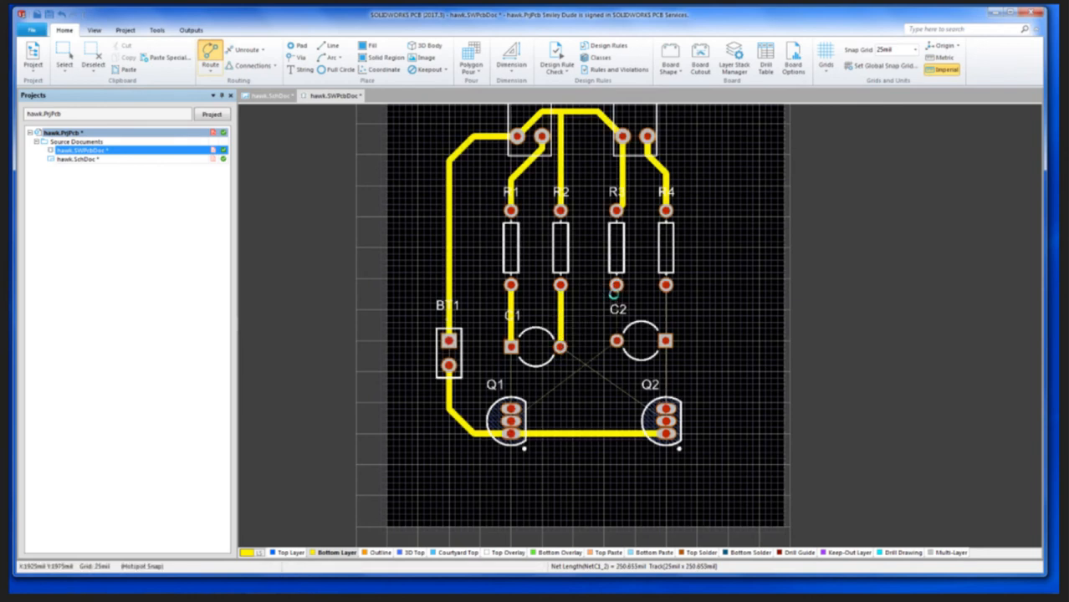
click(616, 286)
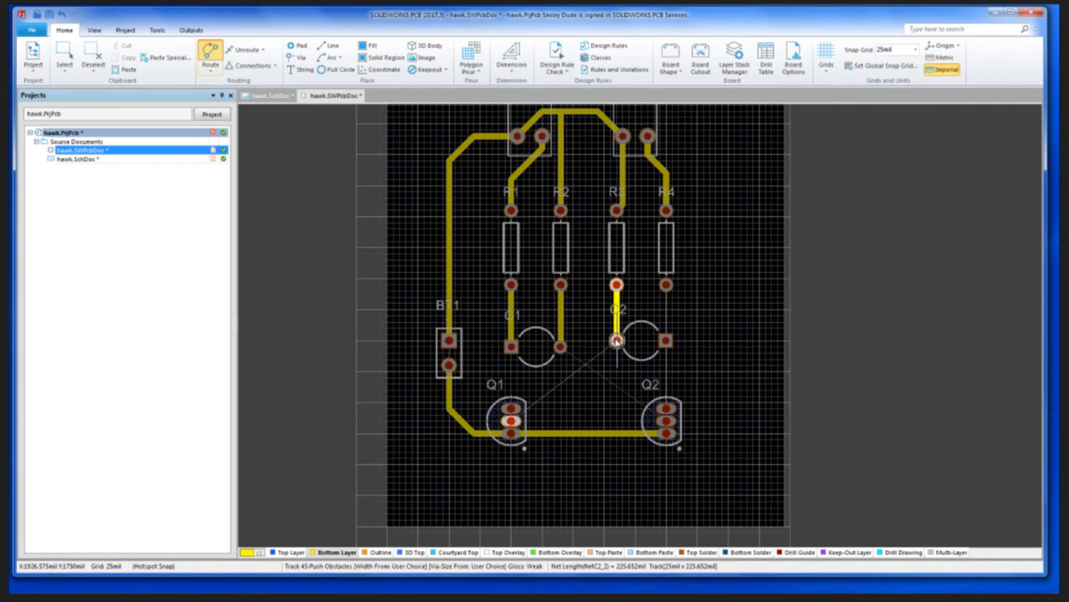
click(615, 340)
Step: Route a straight Bottom Layer track from R4's lower pad through C2's square pad to Q2's uppermost pad
click(666, 285)
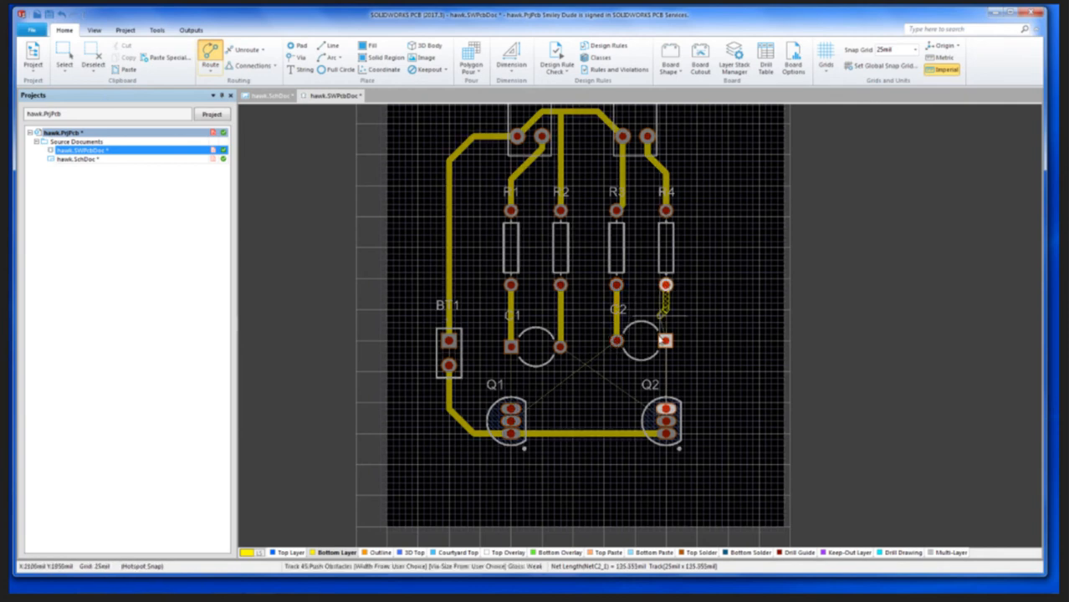
click(666, 340)
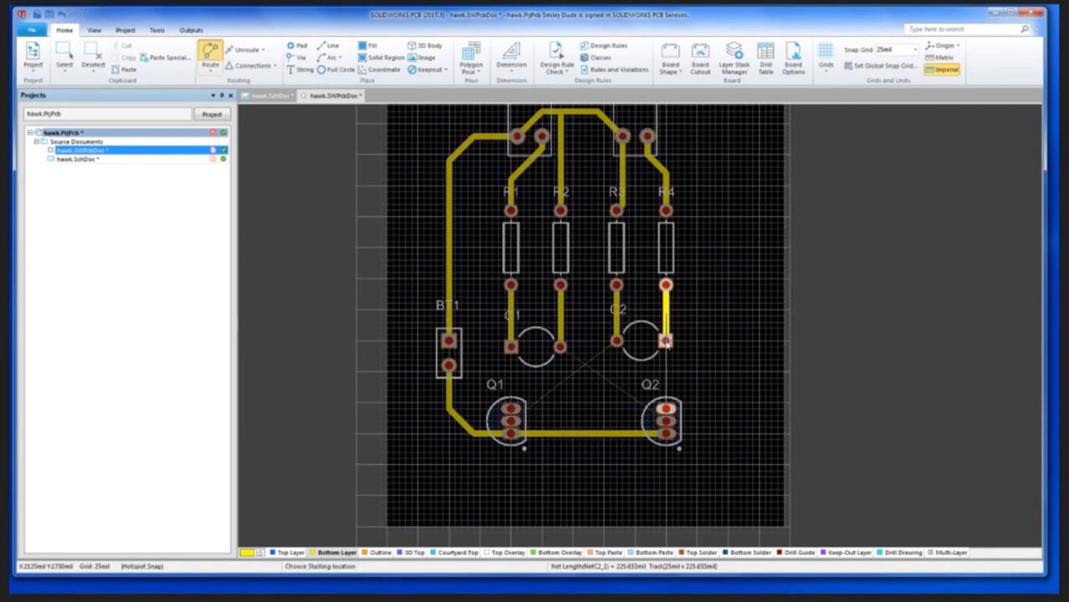
click(666, 341)
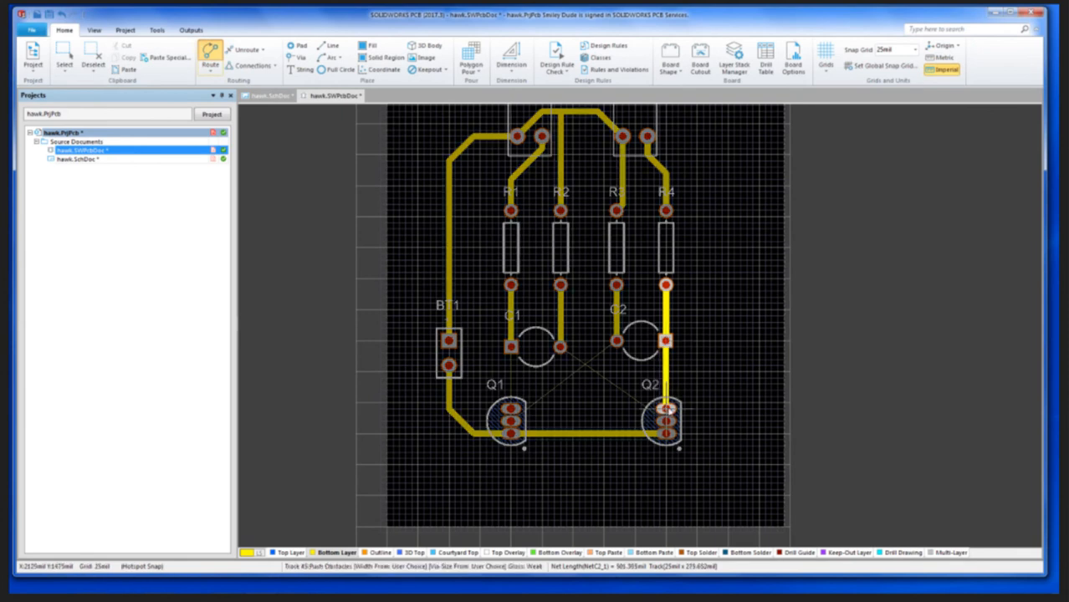
click(668, 408)
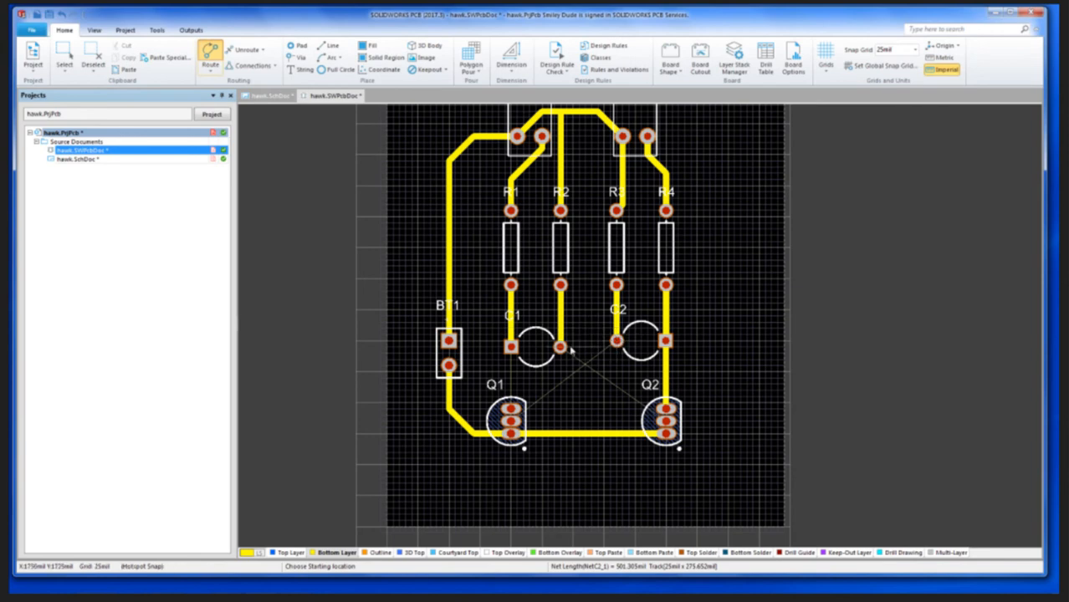
Step: Route a Bottom Layer track diagonally from C1's round pad to Q2's middle pad
ctrl+scroll(608, 381, up, 3)
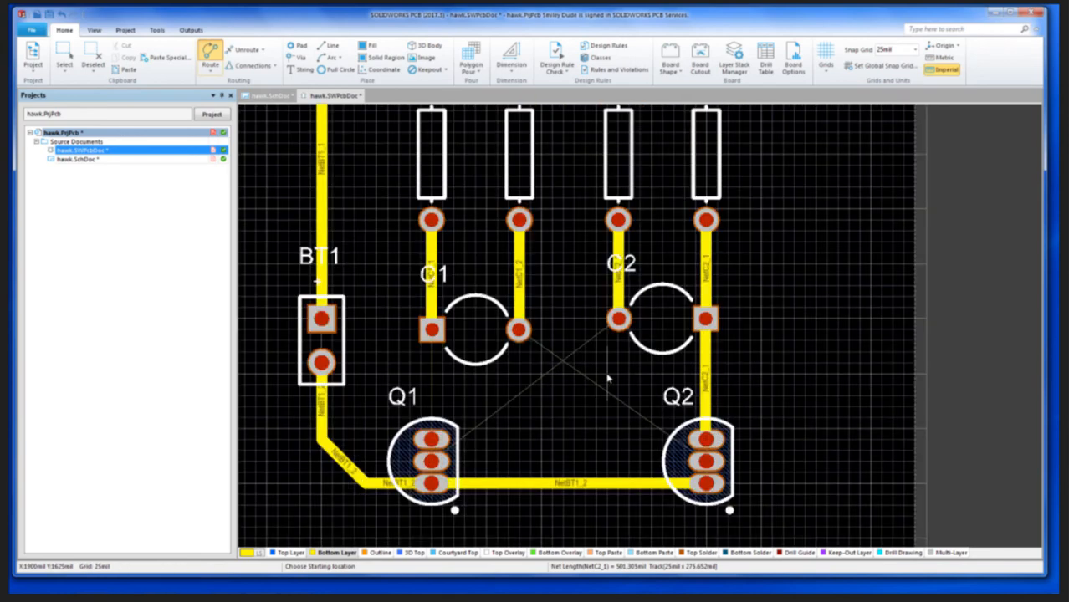
click(528, 347)
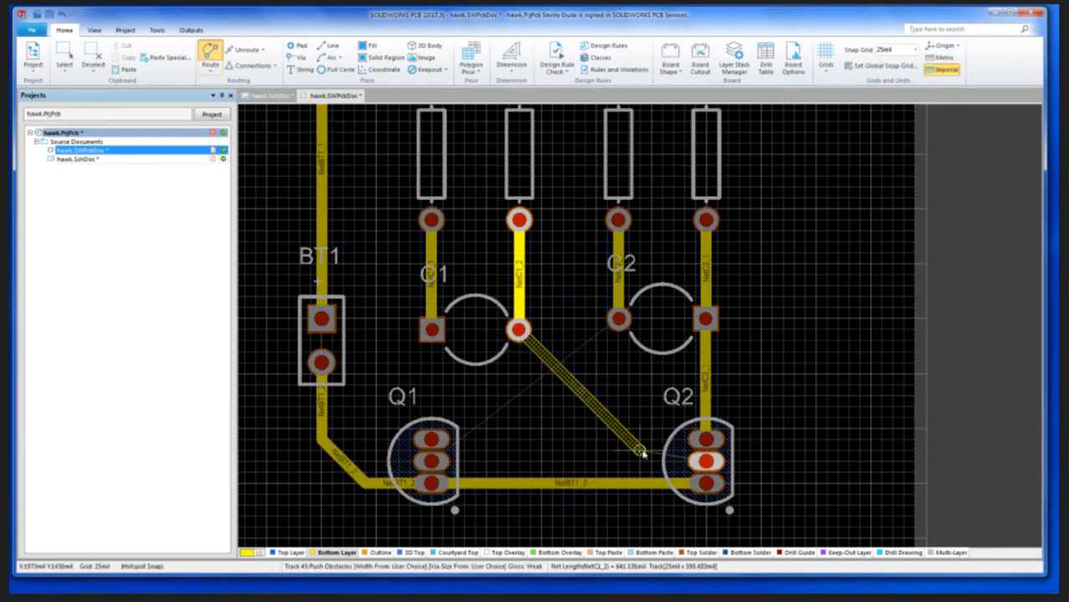
click(708, 463)
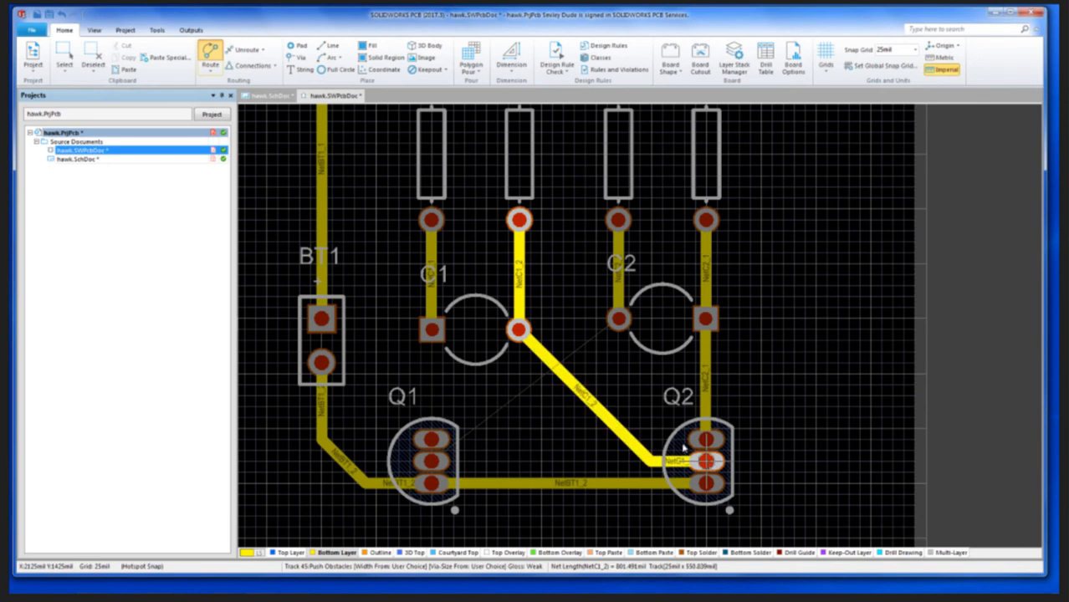
right_click(649, 406)
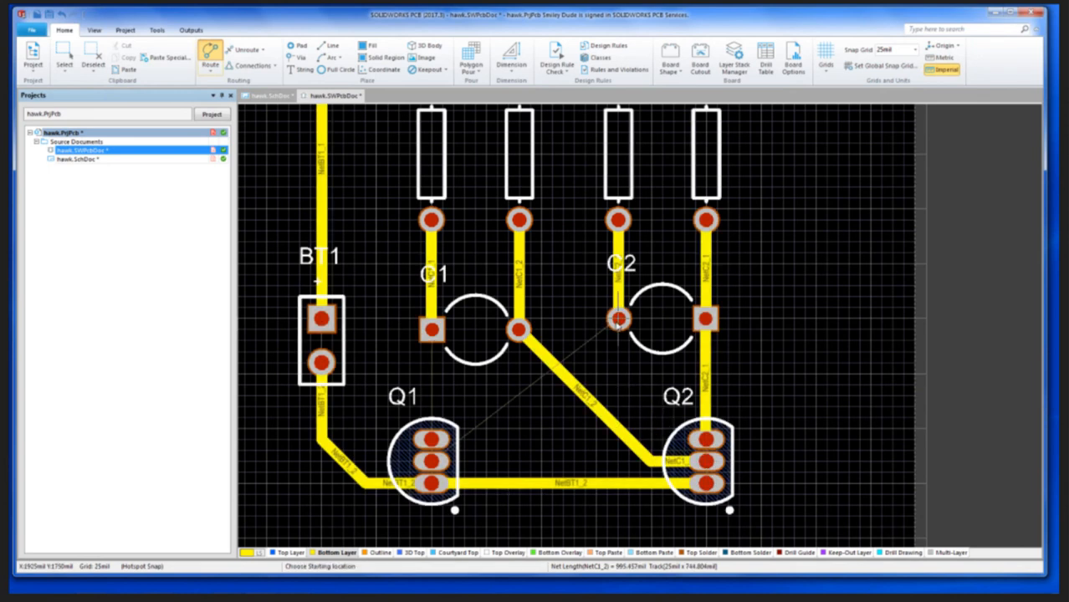
Step: Route a Top Layer track from C2's round pad to Q1's middle pad, crossing the diagonal Bottom Layer track, and finish routing
click(618, 320)
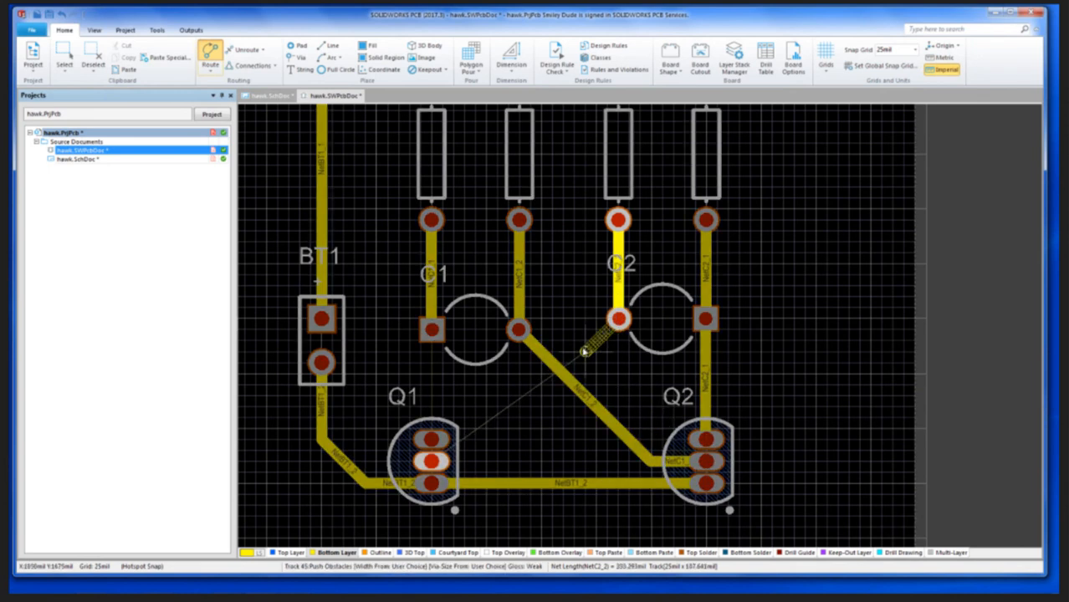
key(KP_Multiply)
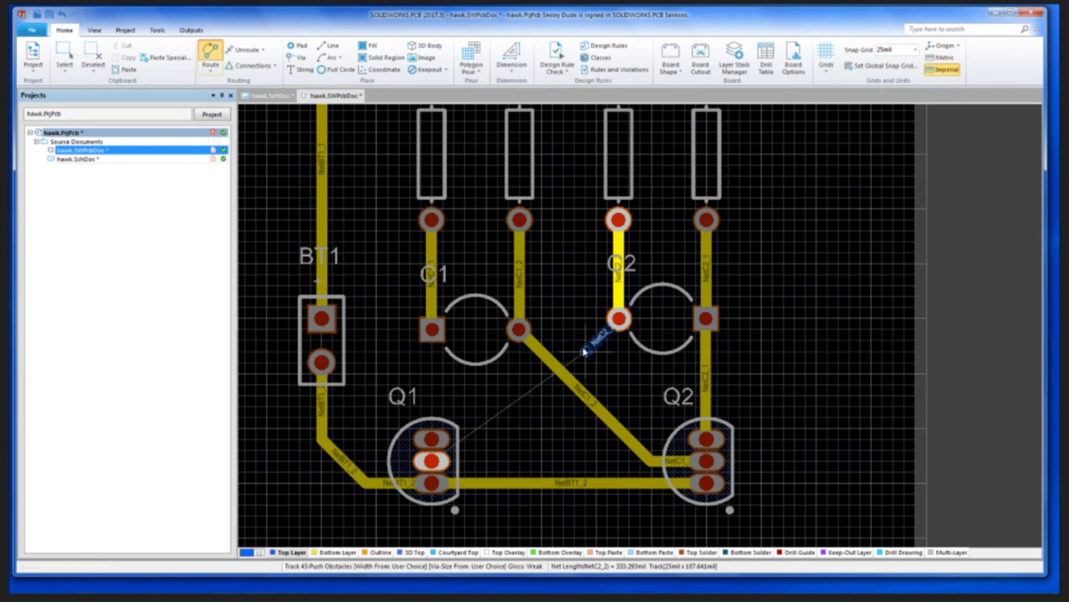
click(429, 461)
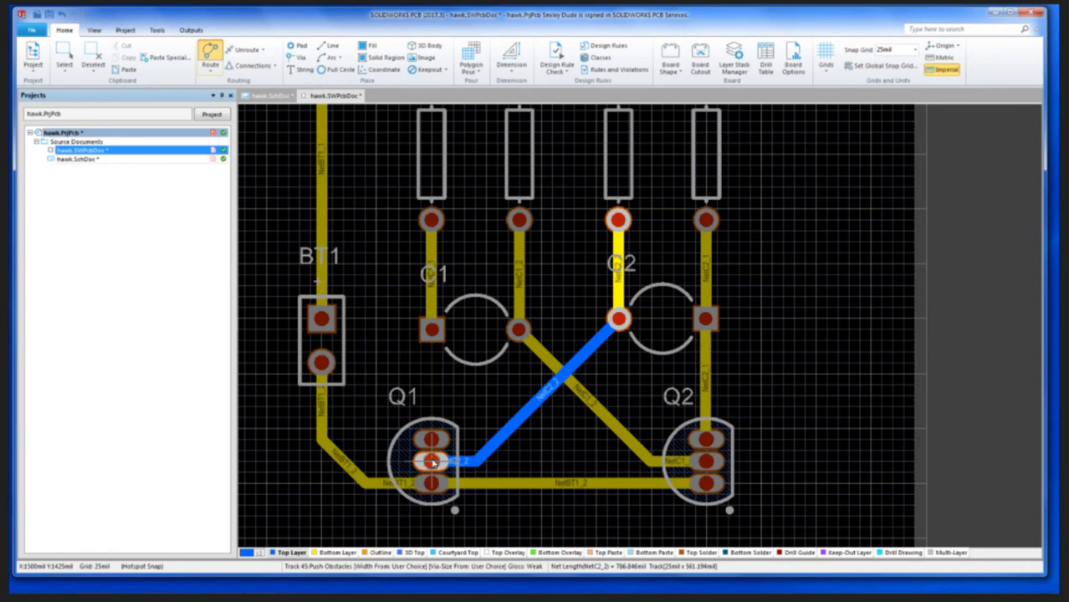
right_click(433, 462)
ctrl+scroll(527, 403, down, 5)
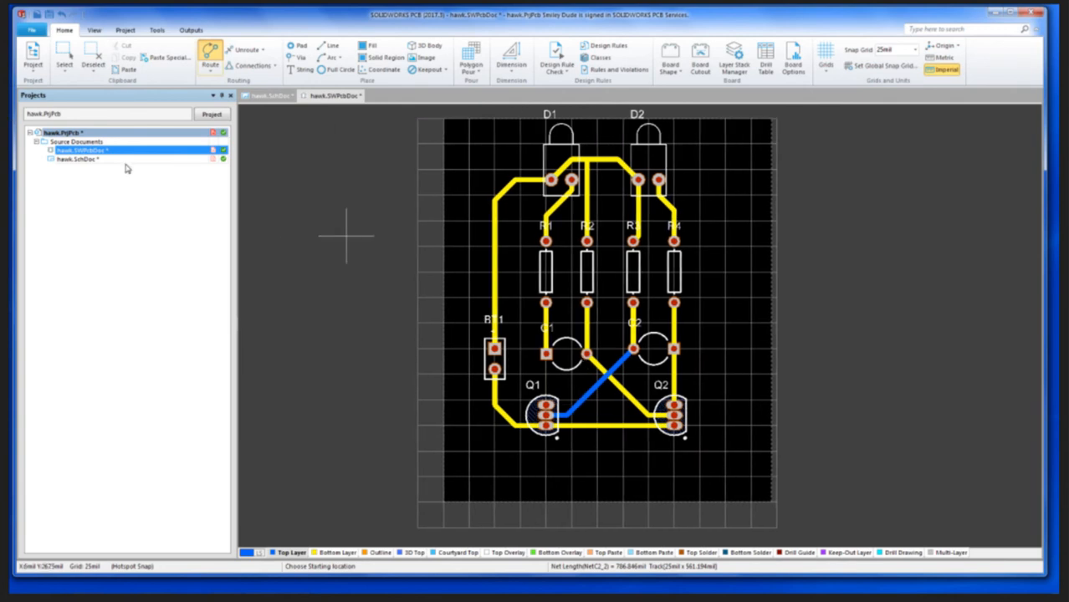
right_click(692, 269)
Step: Review the circuit in hawk.SchDoc against the routed board, and return to hawk.SWPcbDoc
double_click(79, 159)
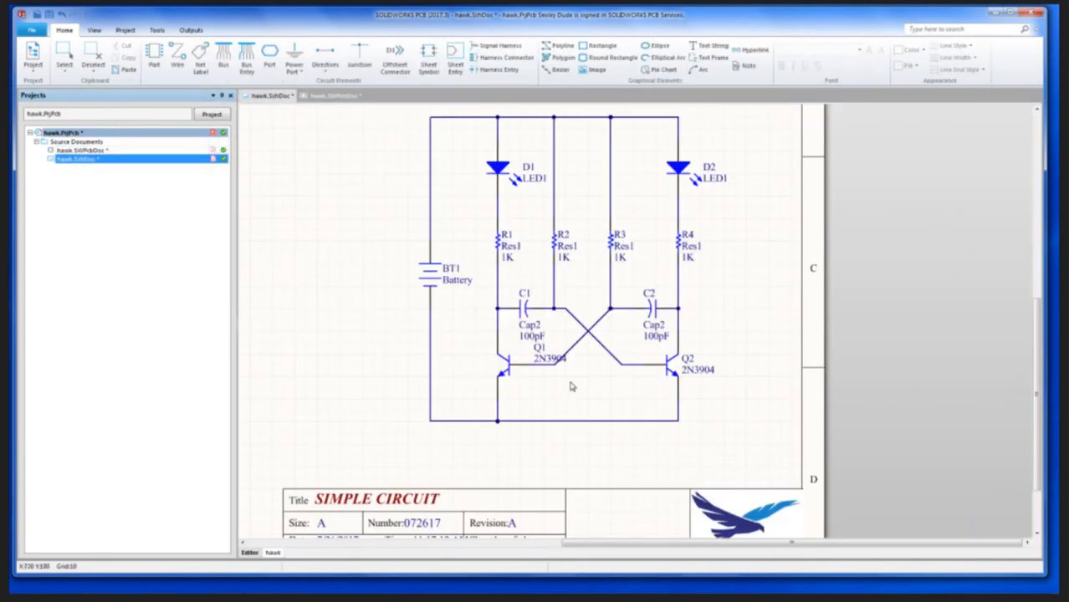
double_click(106, 152)
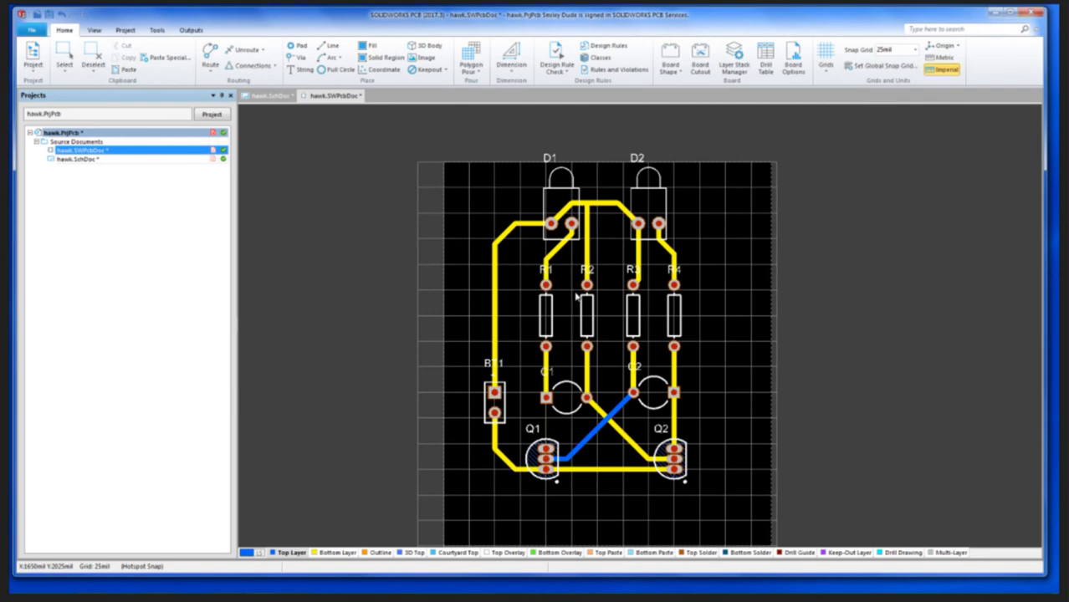
Step: Minimize the PCB program and switch to the PowerPoint presentation
click(995, 15)
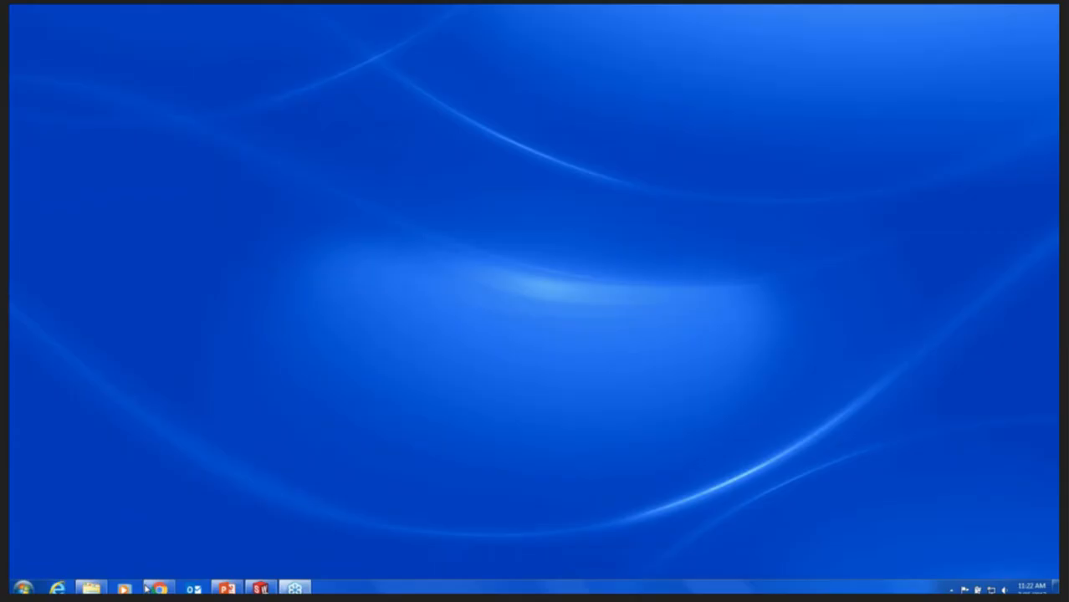
click(225, 585)
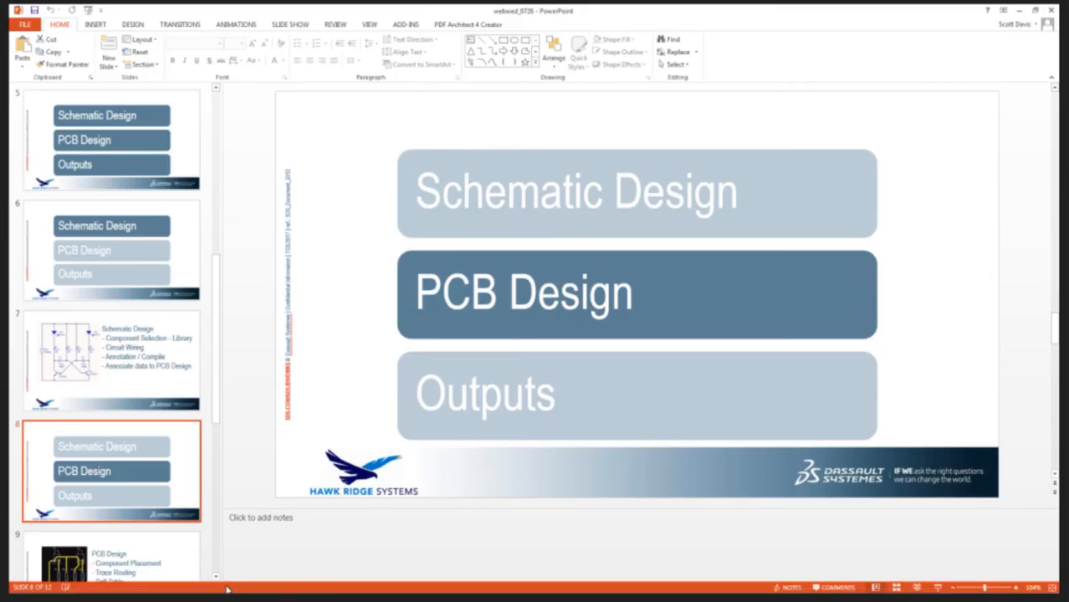
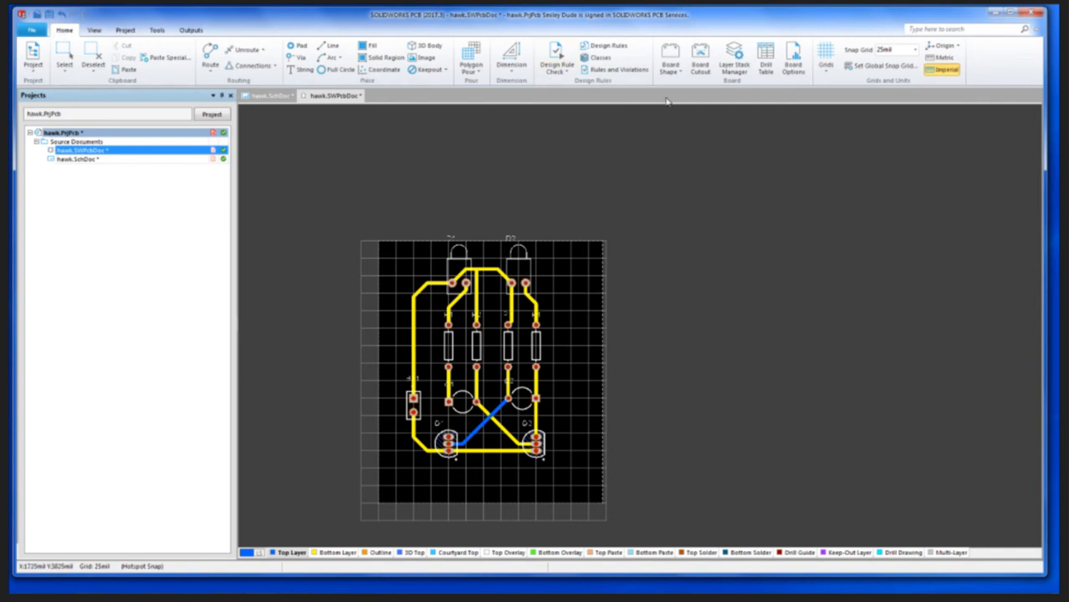
Step: Place a drill table just above the board outline in hawk.SWPcbDoc, aligned near the board's left edge
click(767, 52)
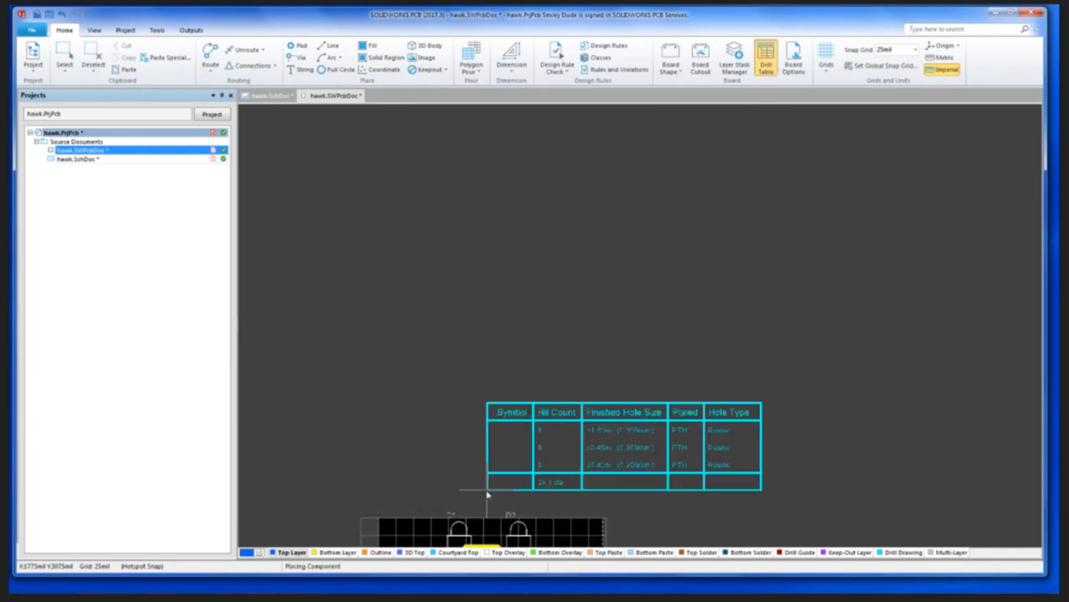
click(356, 513)
right_click(355, 510)
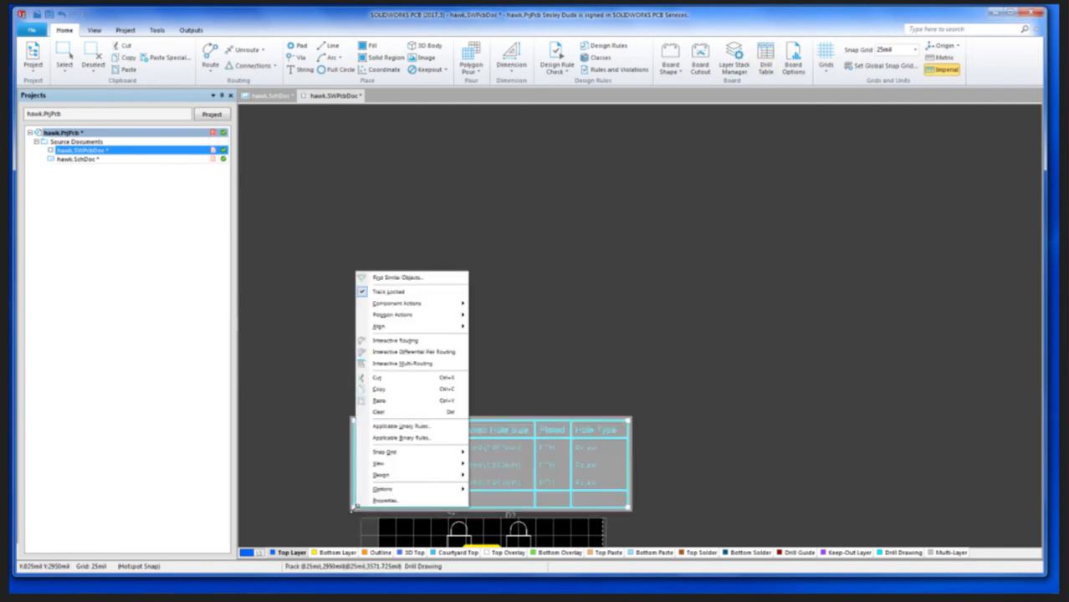
click(545, 357)
Step: Examine the drill table's hole symbols, hit counts and finished hole sizes, along with the routed board below it
ctrl+scroll(420, 477, up, 3)
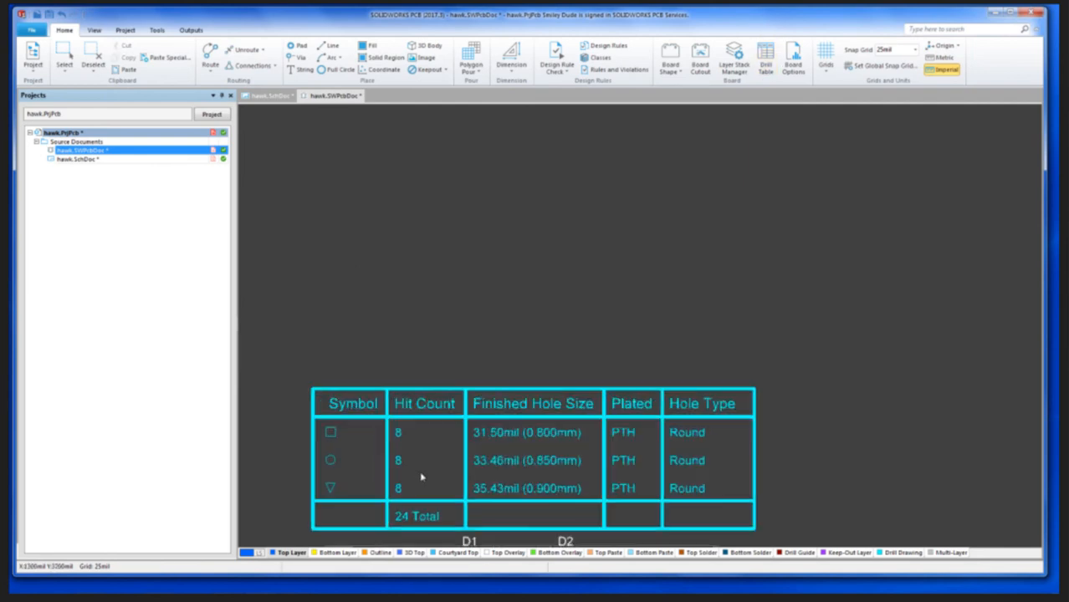
right_drag(502, 502, 479, 332)
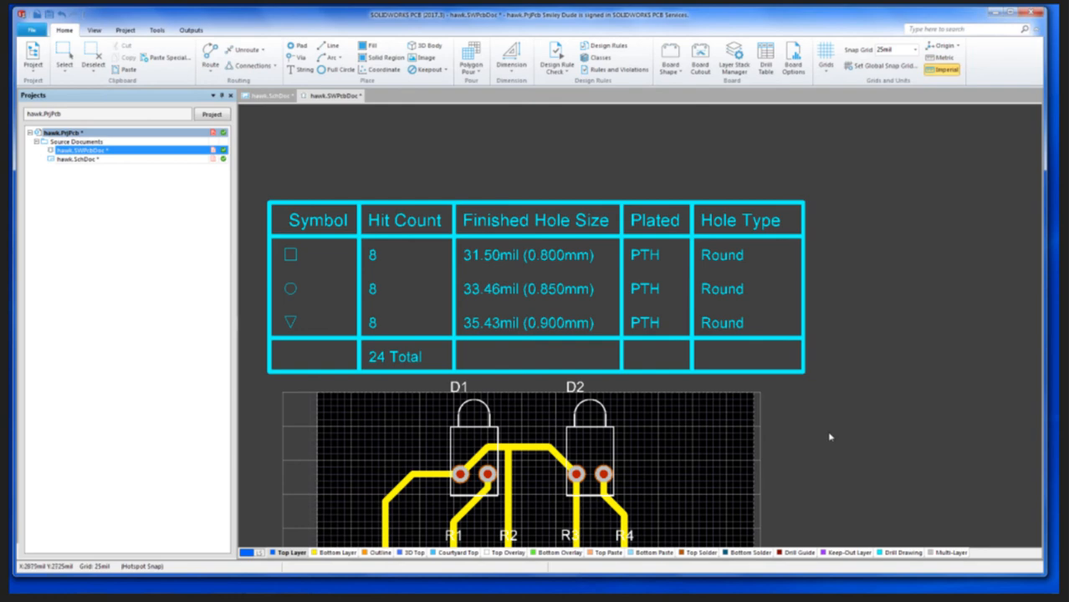
ctrl+scroll(830, 434, down, 2)
right_drag(777, 476, 761, 336)
ctrl+scroll(702, 346, down, 1)
scroll(709, 351, up, 2)
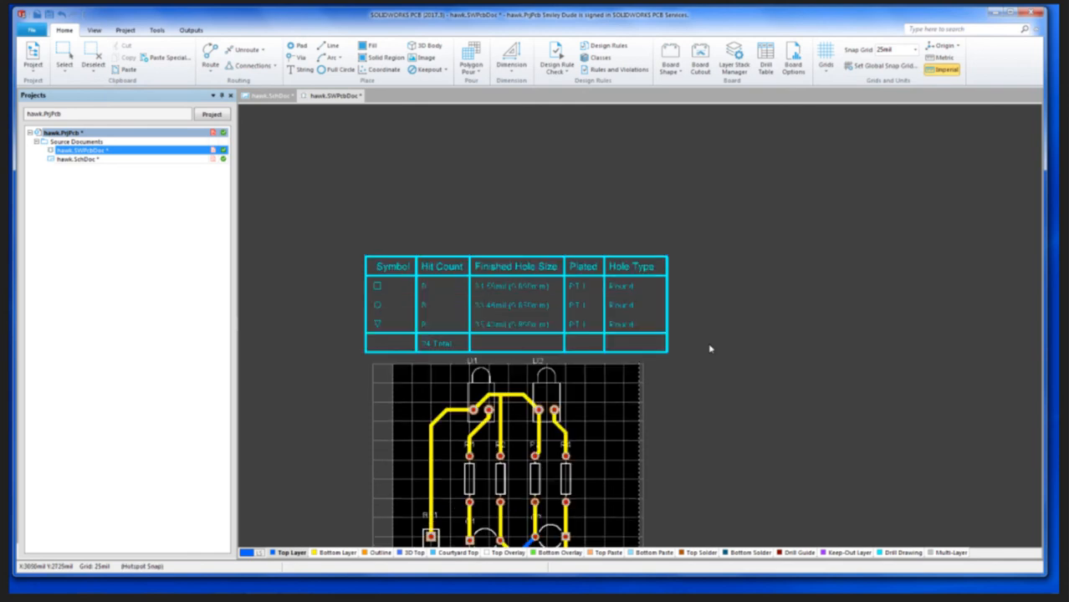
scroll(709, 350, down, 2)
scroll(709, 349, down, 2)
scroll(709, 349, up, 1)
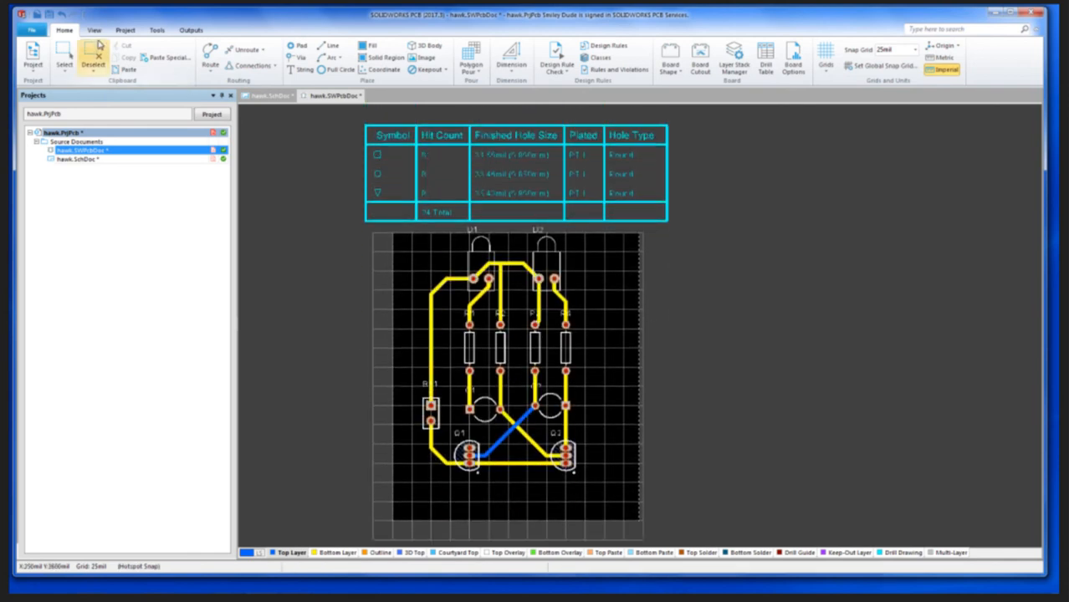
Step: Generate the project's bill of materials, schematic and PCB prints, NC drill, ODB++ and pick-and-place files, and close the output dialog
click(190, 31)
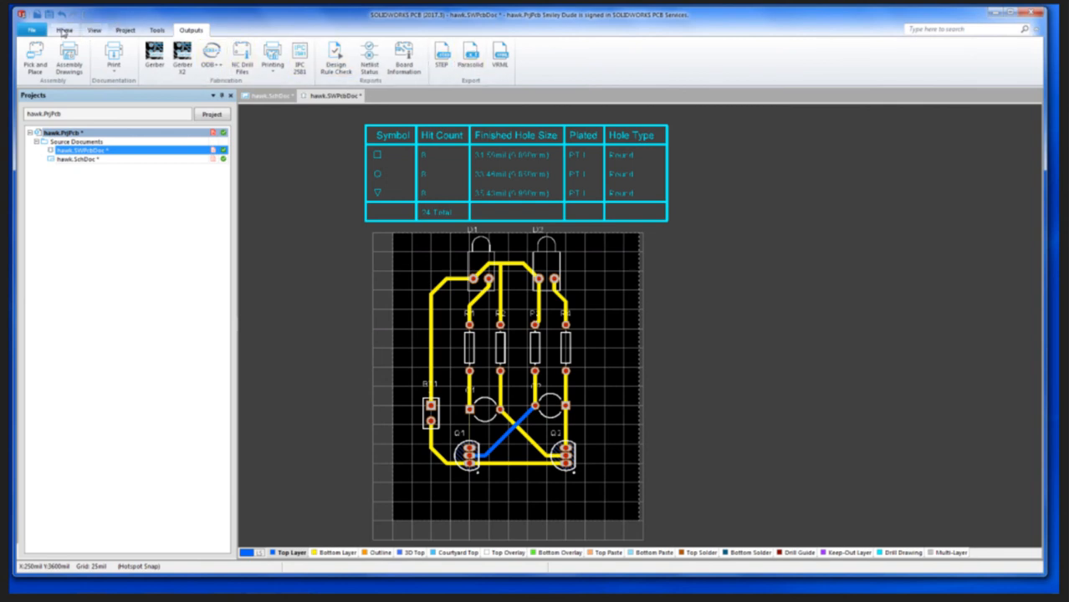
click(63, 31)
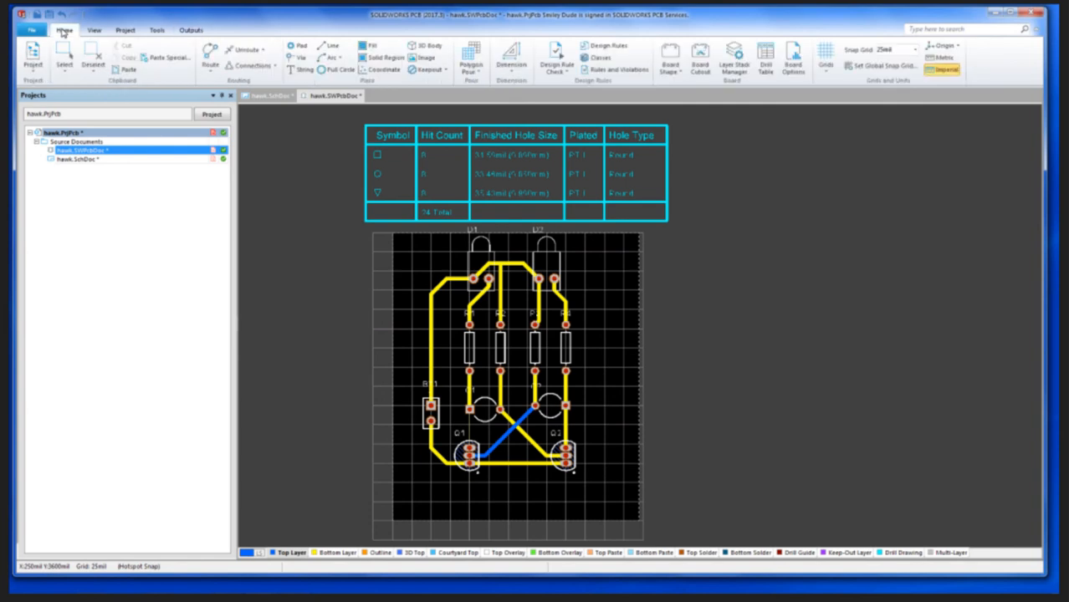
click(34, 71)
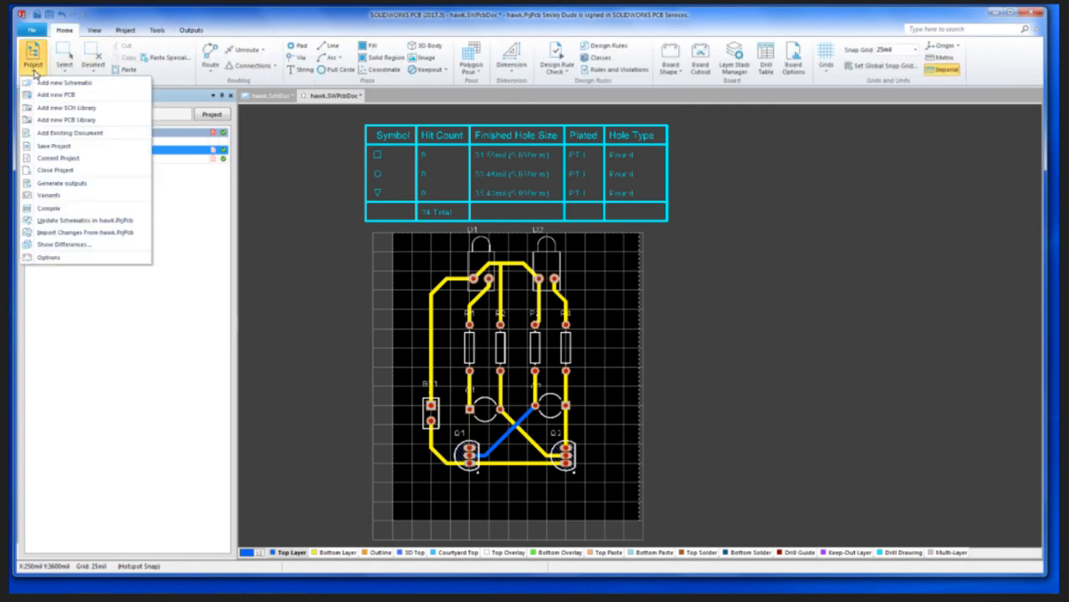
click(47, 184)
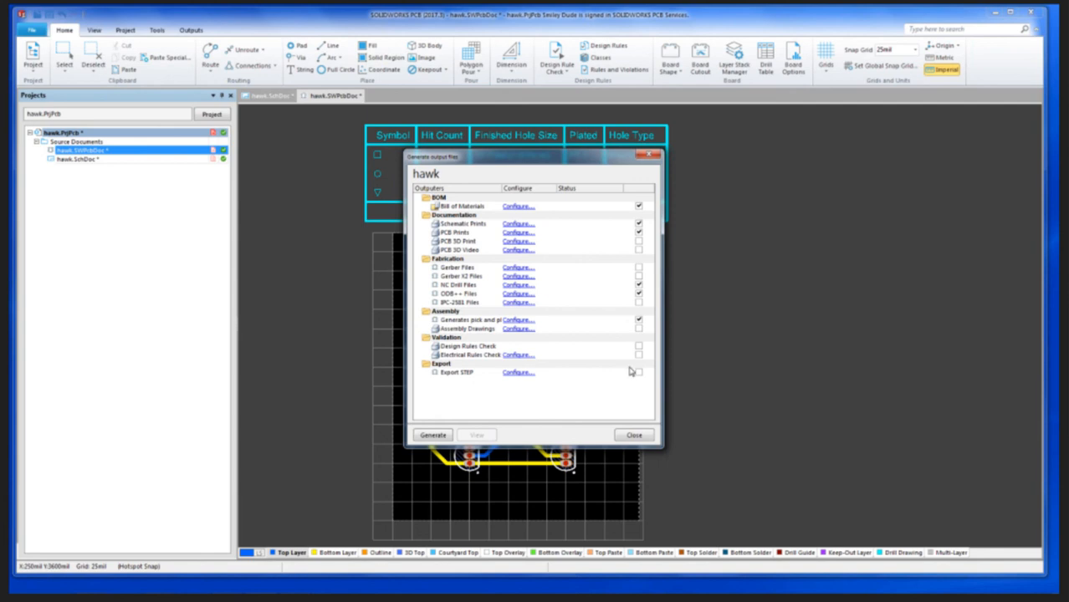
click(429, 437)
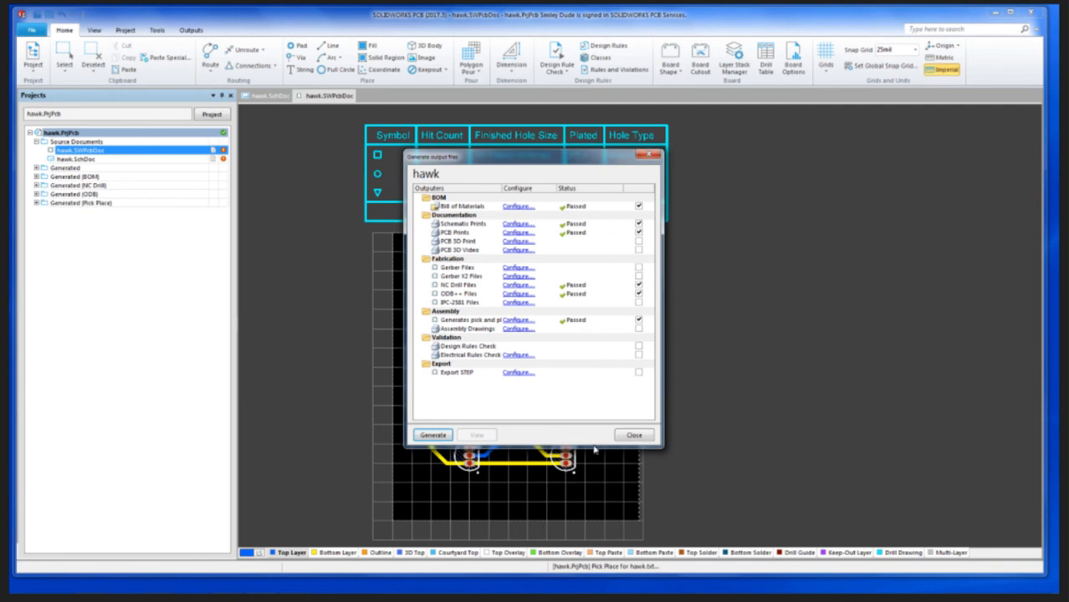
click(636, 436)
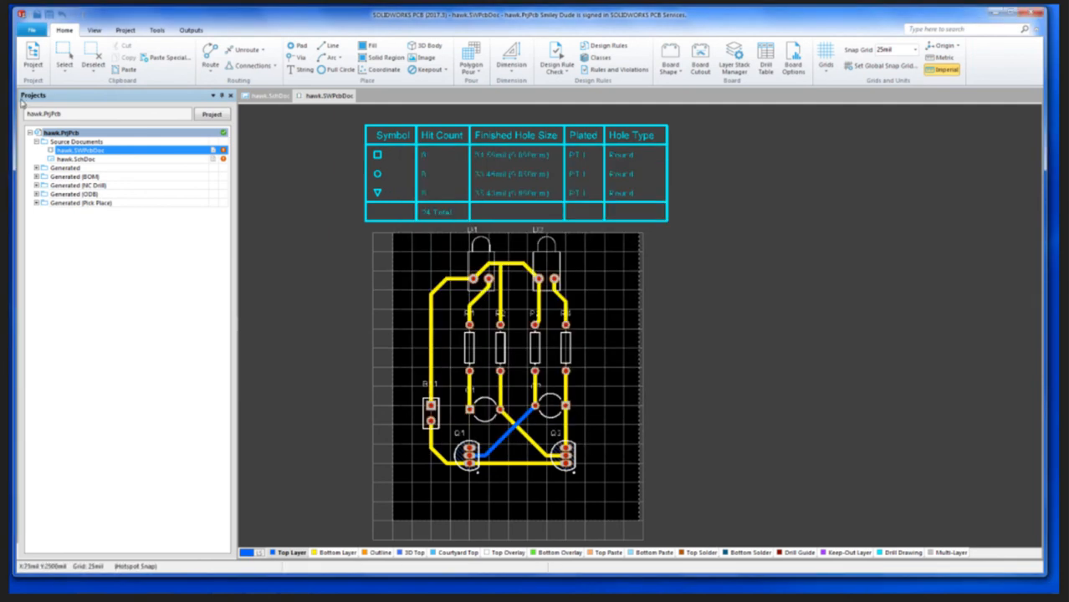
Step: Review the generated text documents, open the BOM_PartType-hawk.xls spreadsheet to check the parts list, and close it
click(36, 168)
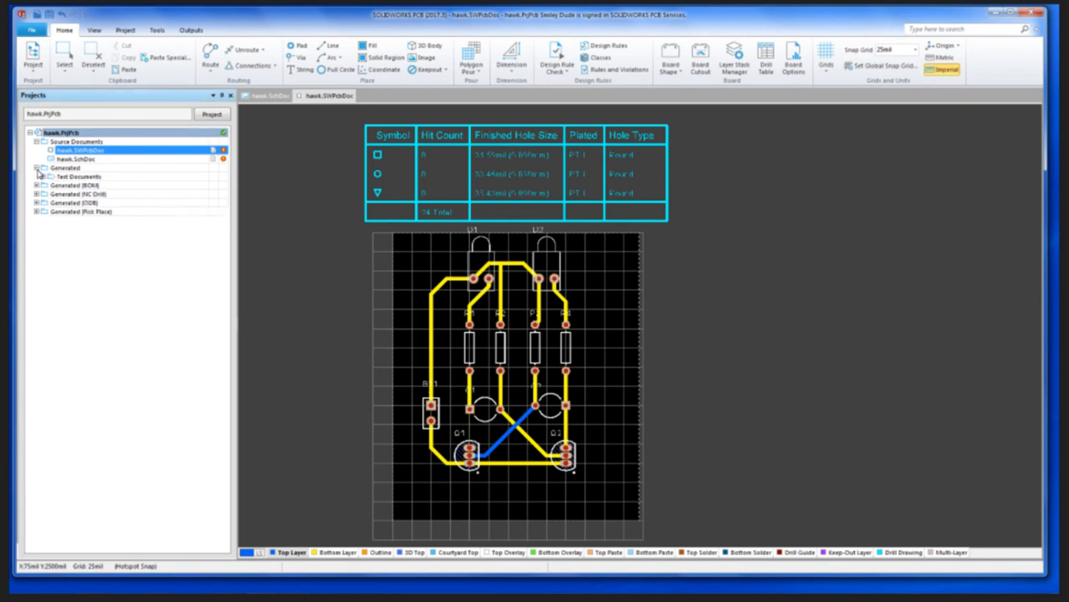
click(42, 177)
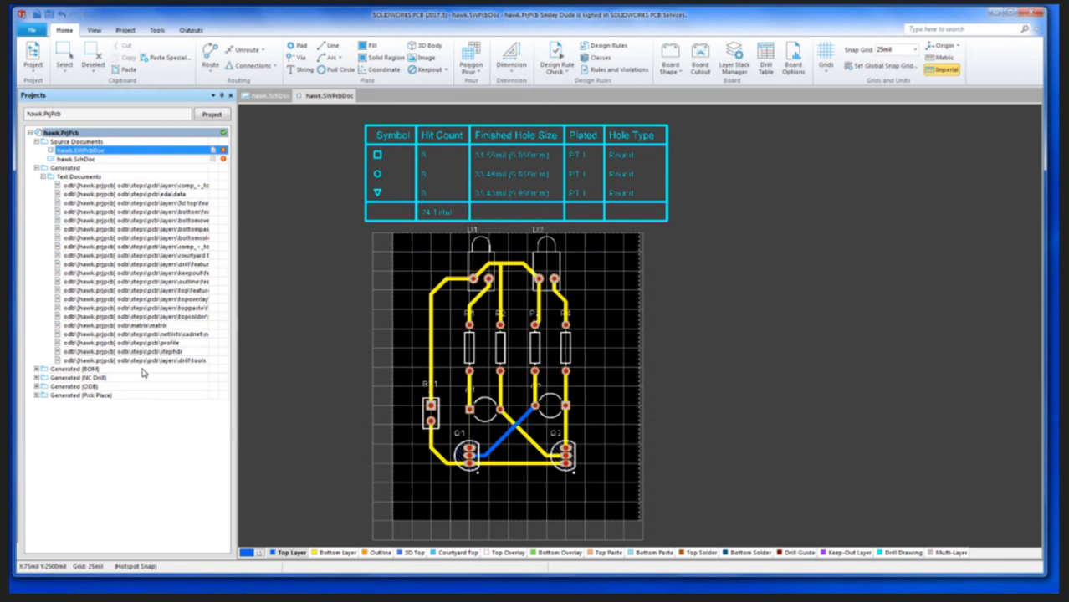
click(43, 176)
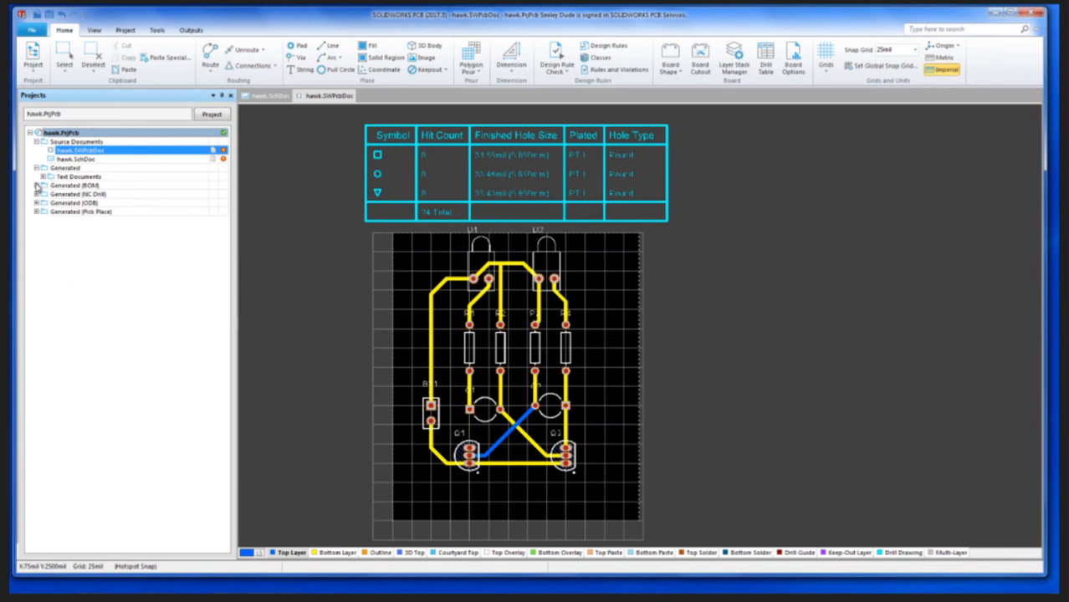
click(37, 185)
click(42, 194)
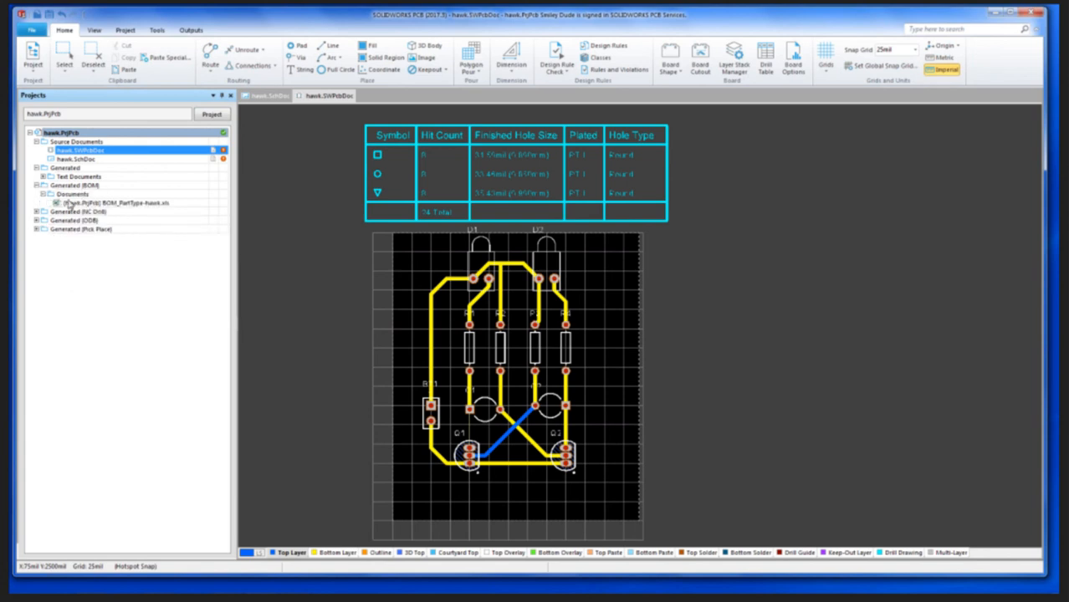
double_click(69, 203)
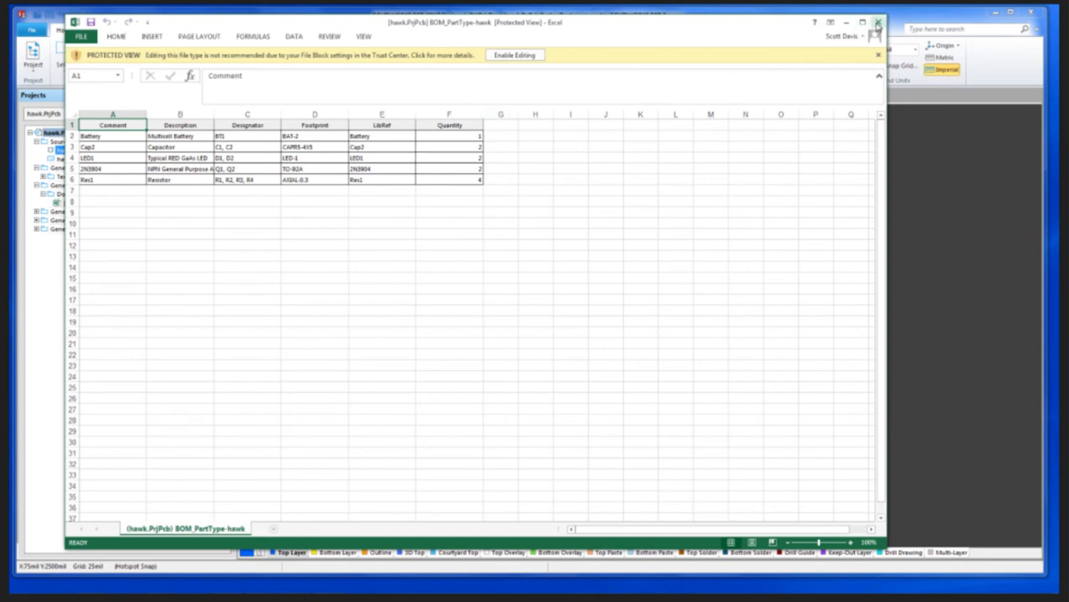
click(877, 23)
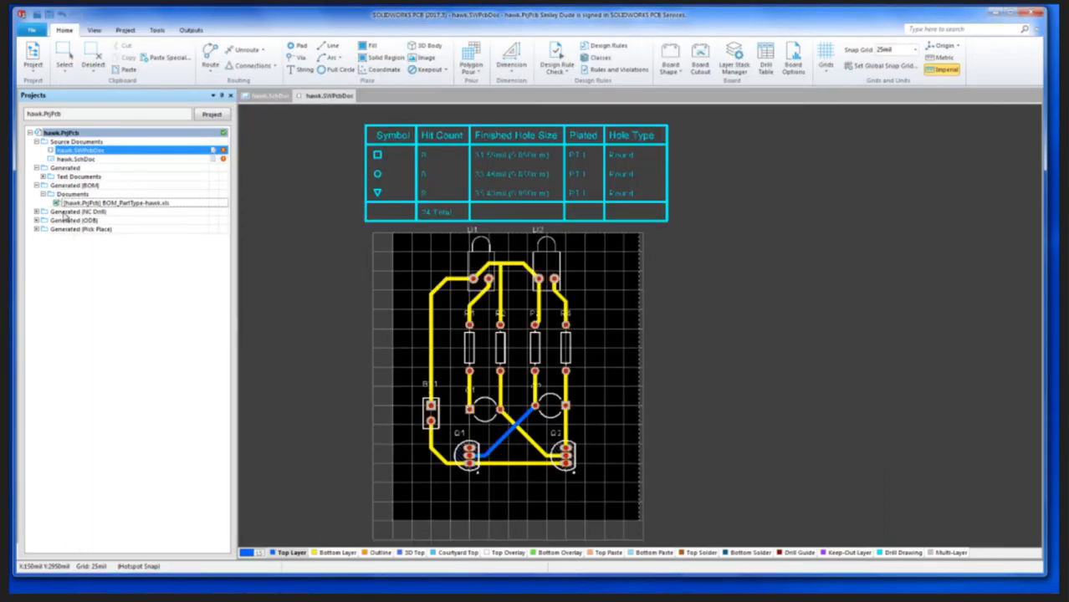
Step: Open the generated NC drill file hawk.TXT to review its drill coordinates, and close it
click(38, 213)
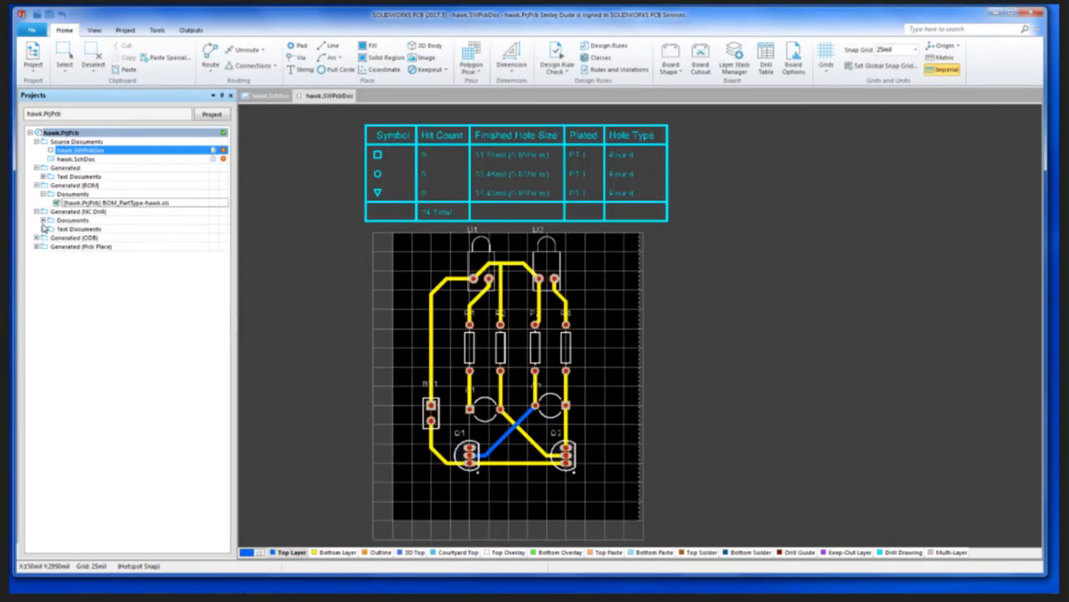
click(43, 221)
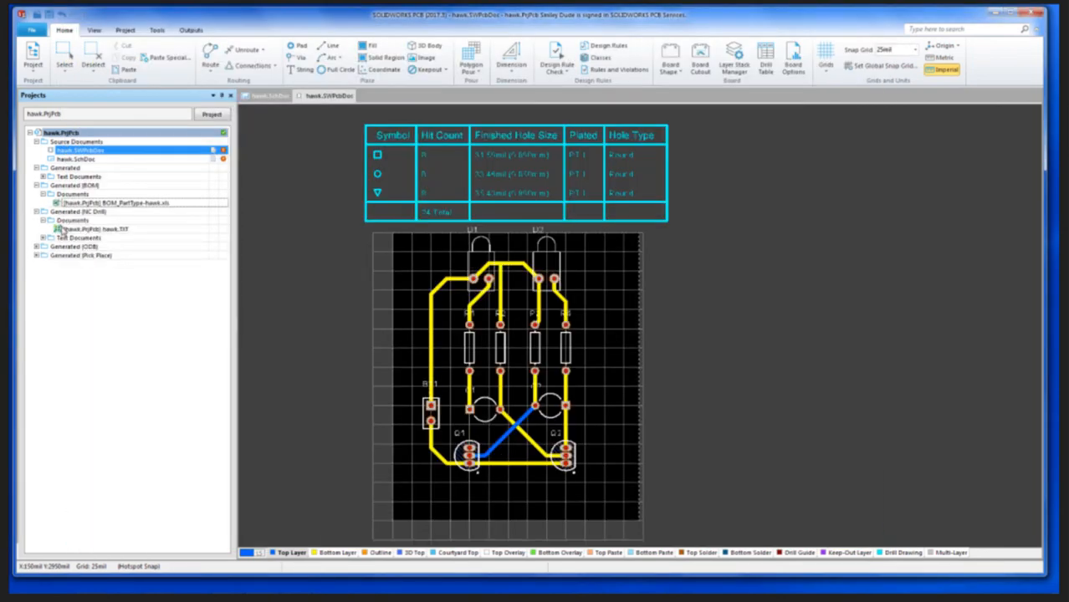
double_click(60, 229)
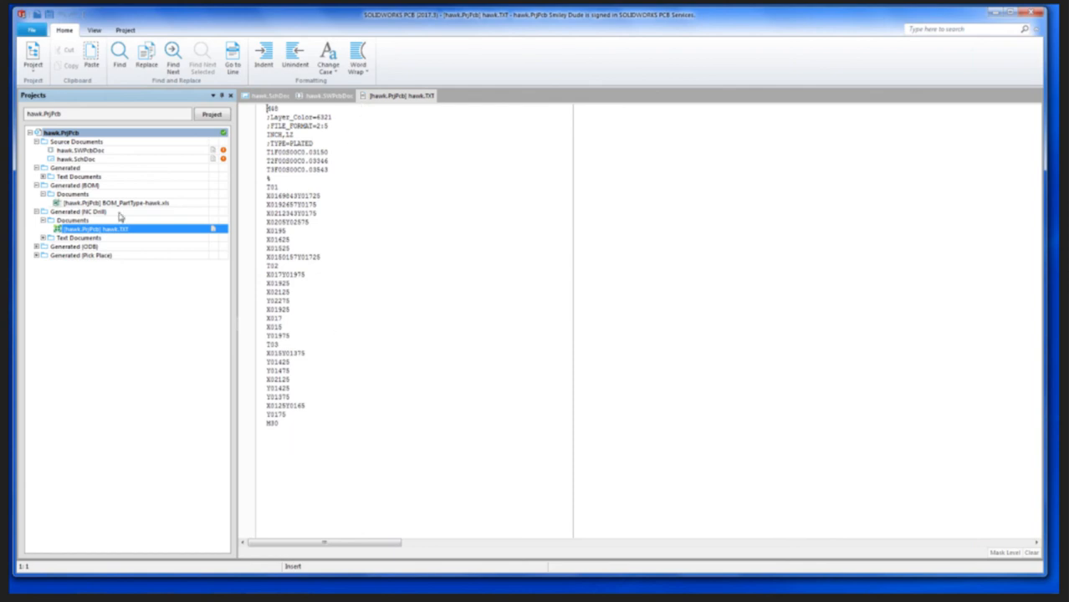
click(42, 221)
right_click(373, 98)
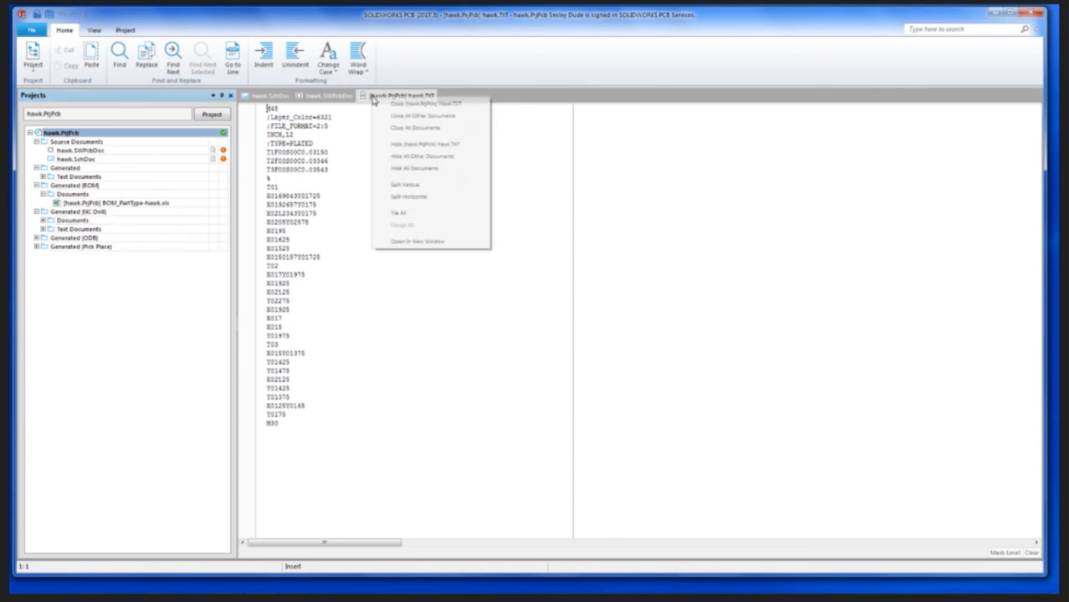
click(399, 105)
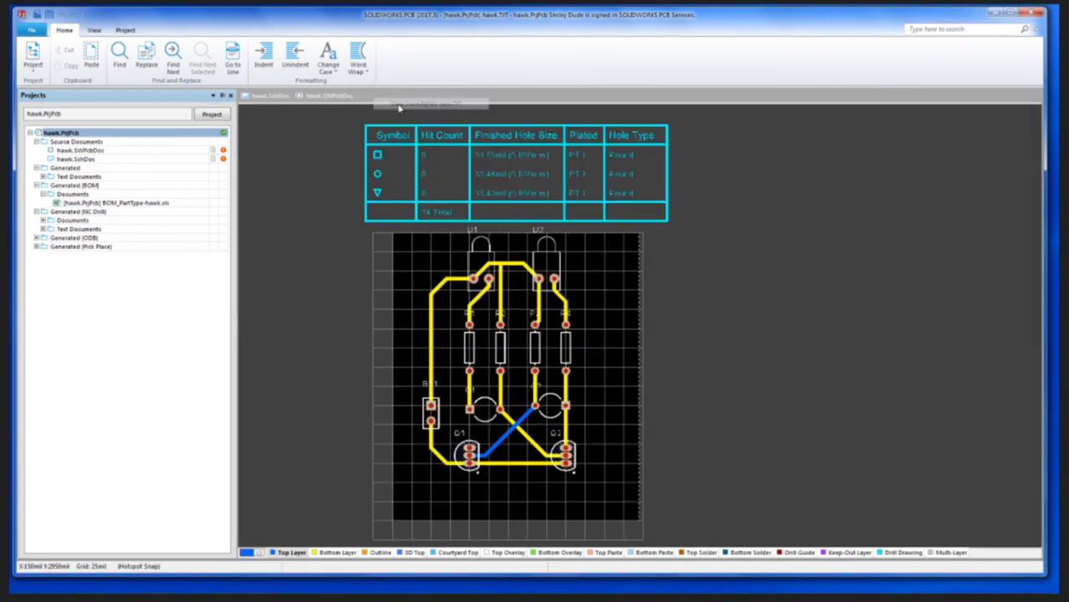
Step: List the generated ODB report, and open Pick Place for hawk.txt to review the component positions
click(37, 239)
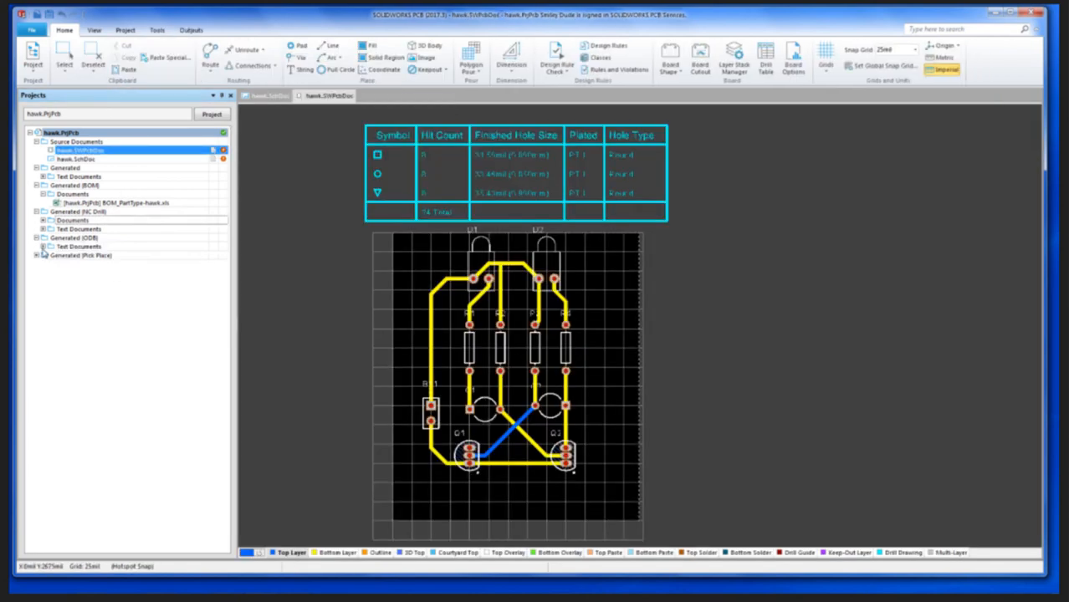
click(43, 247)
click(36, 264)
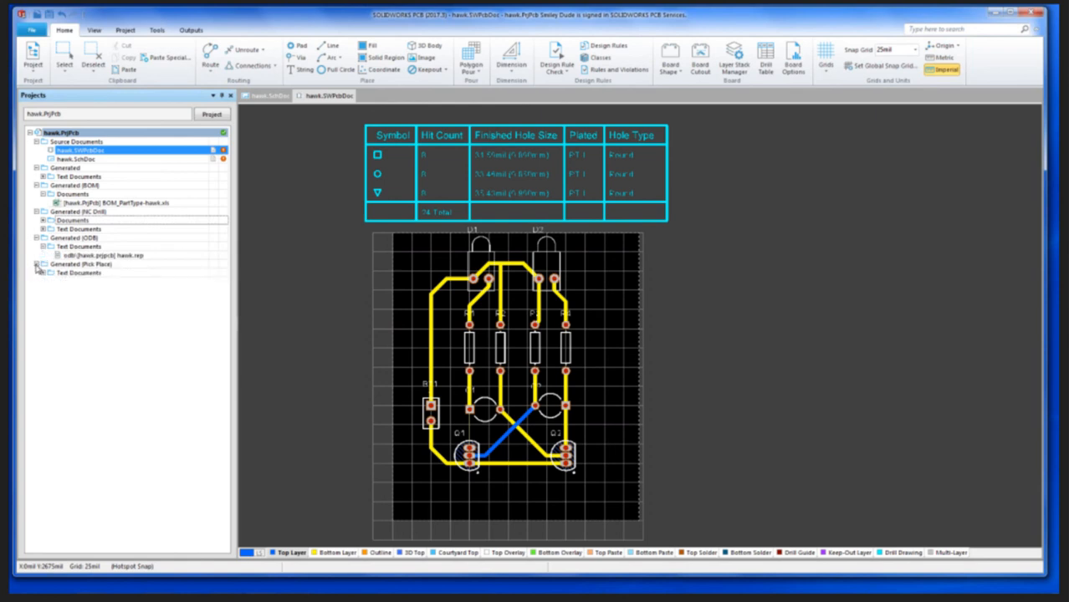
click(43, 273)
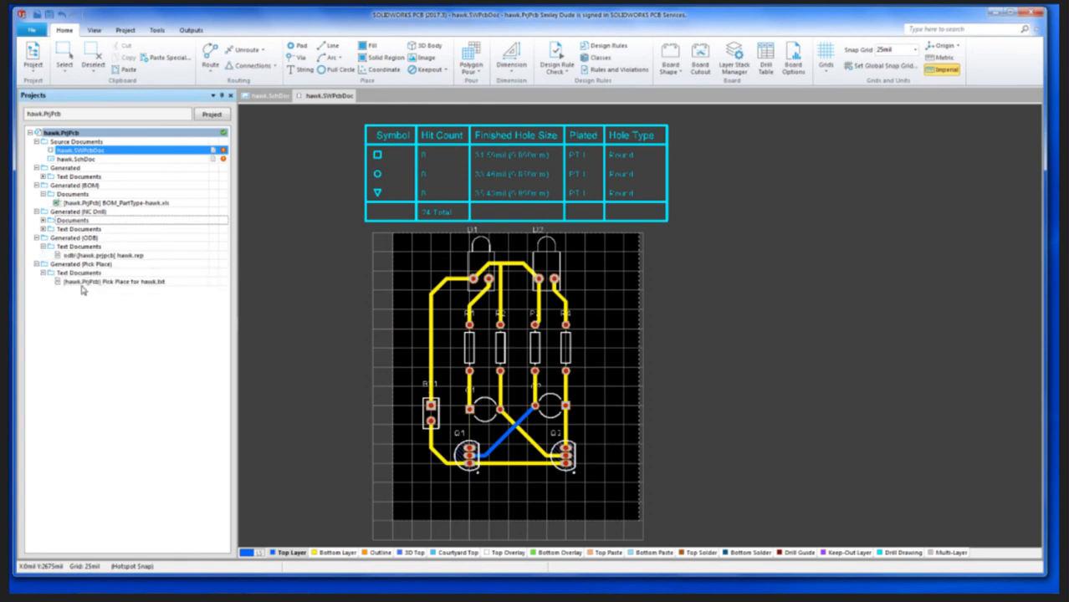
double_click(81, 289)
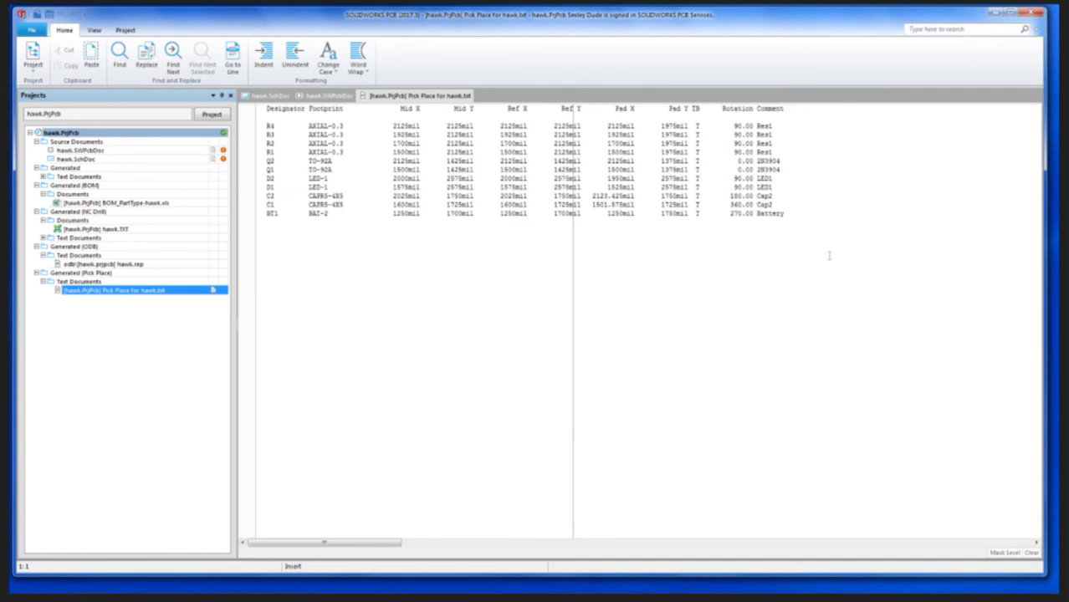
Step: Collapse all generated output folders in the project and return to hawk.SWPcbDoc
click(36, 273)
click(36, 247)
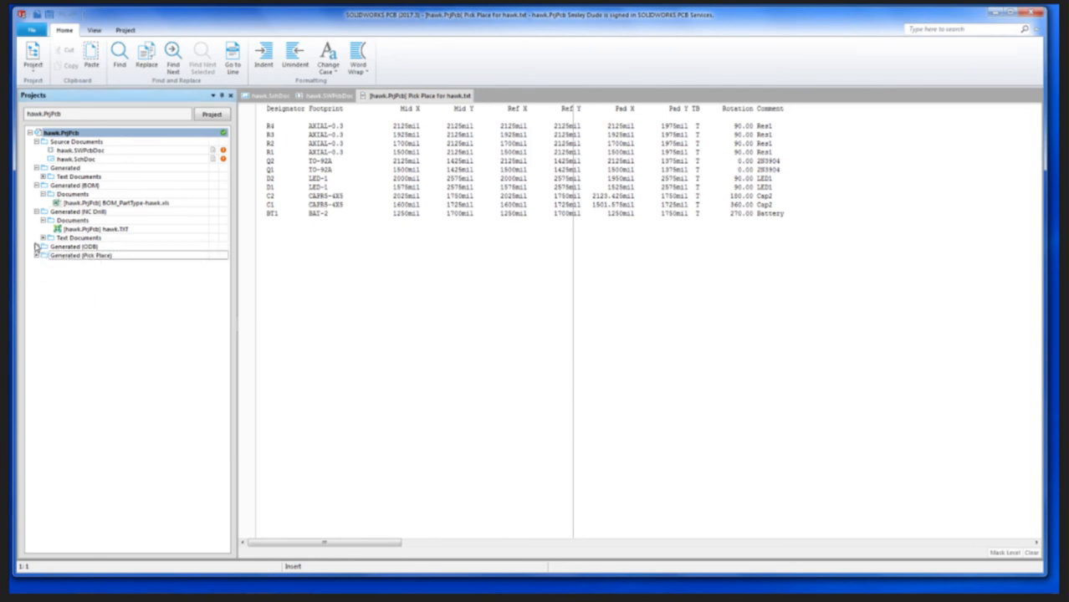
click(36, 212)
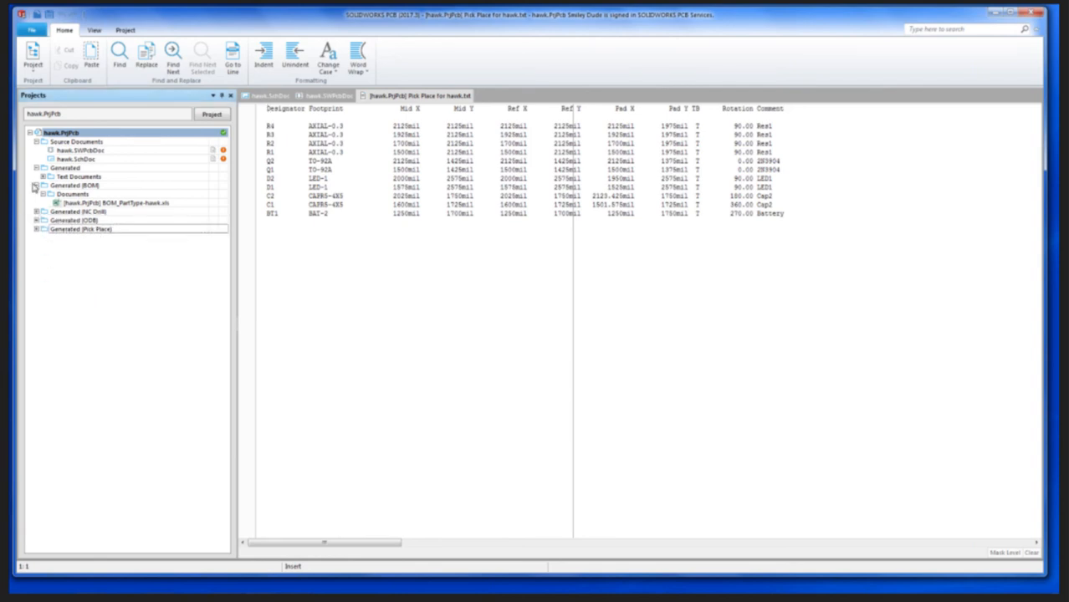
click(36, 185)
click(36, 168)
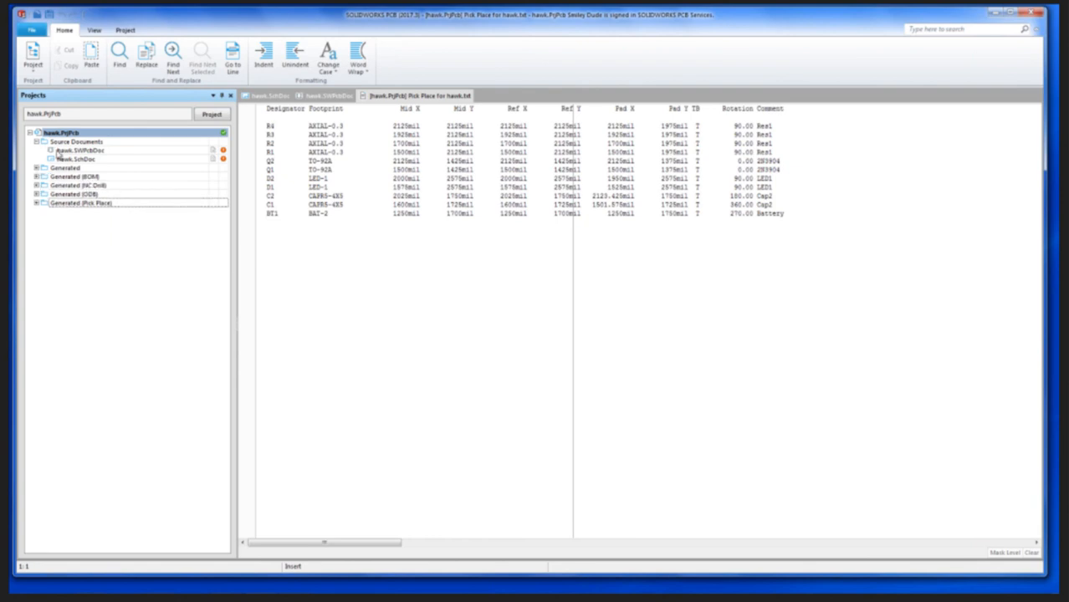
double_click(65, 149)
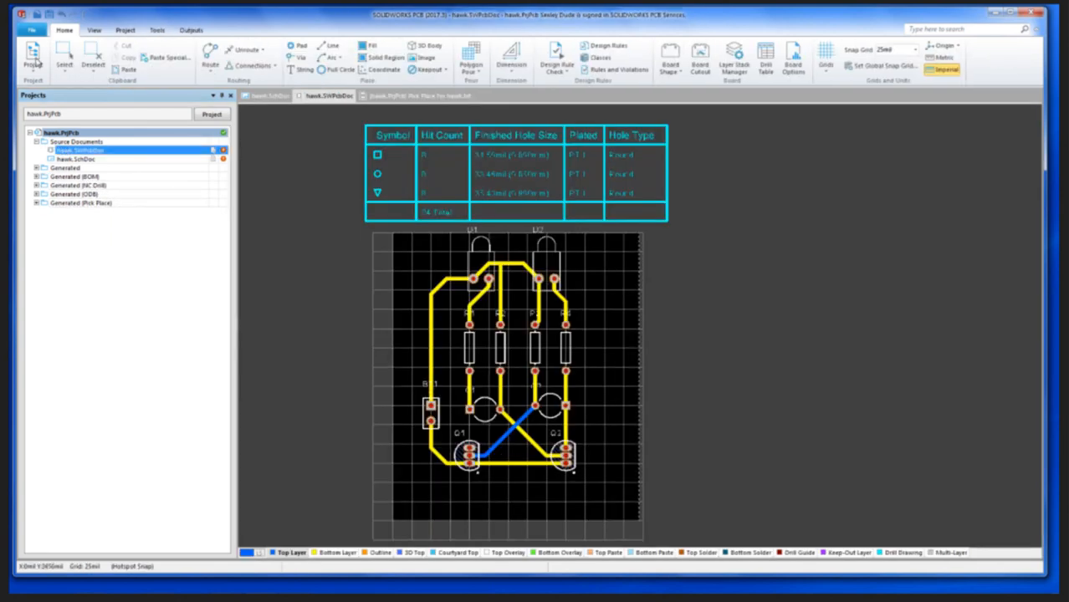
click(32, 30)
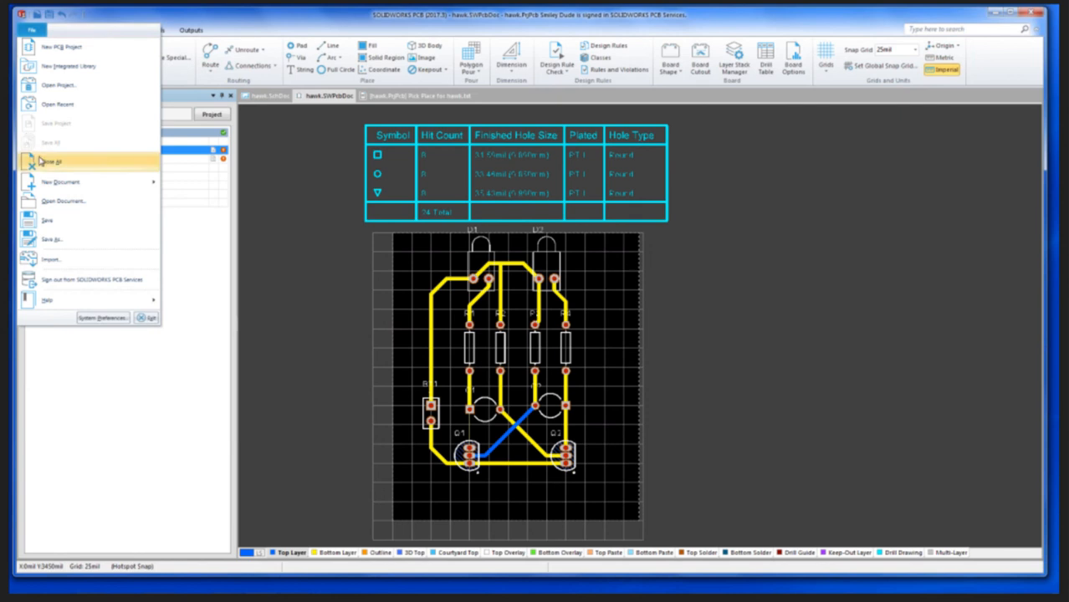
click(167, 233)
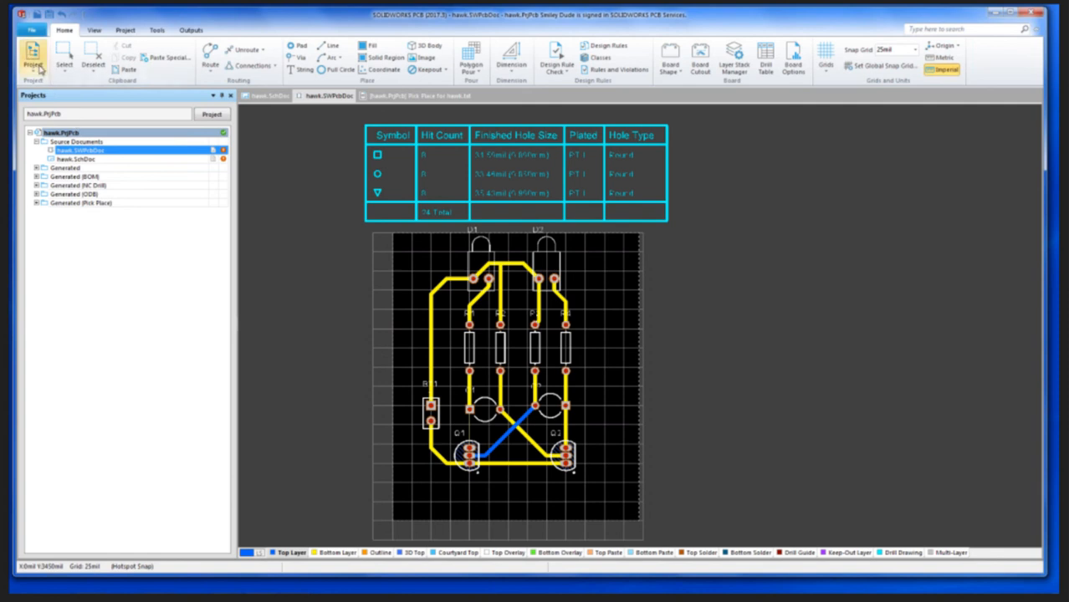
click(32, 30)
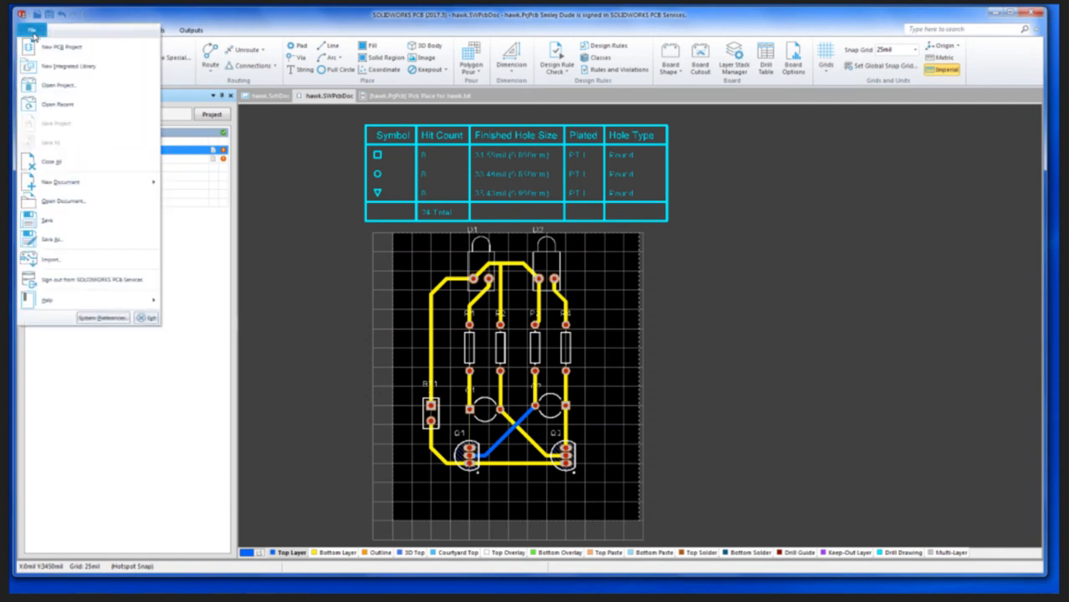
click(204, 311)
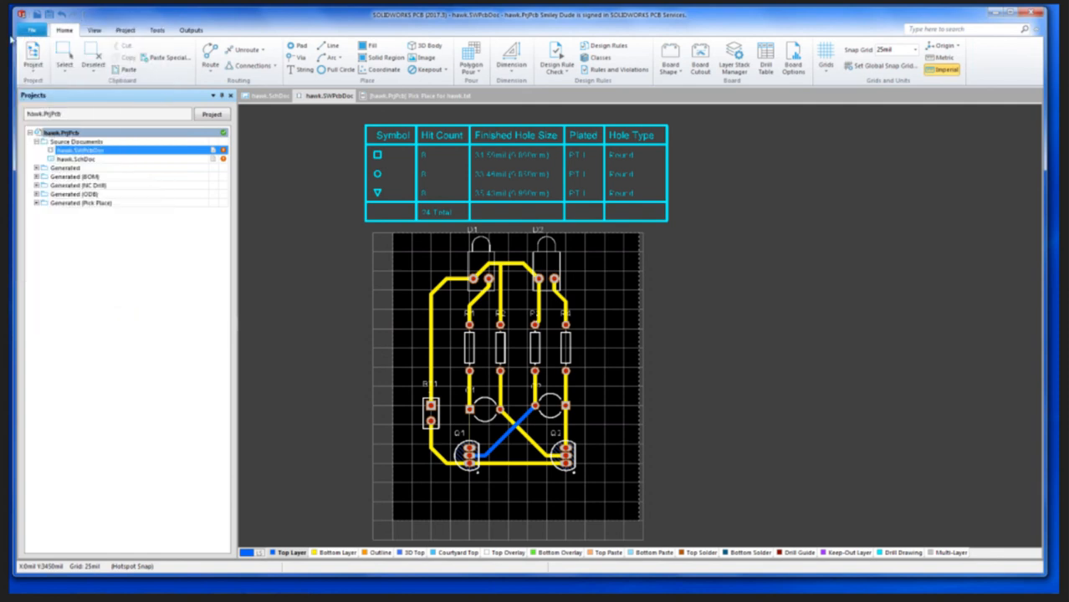
click(30, 55)
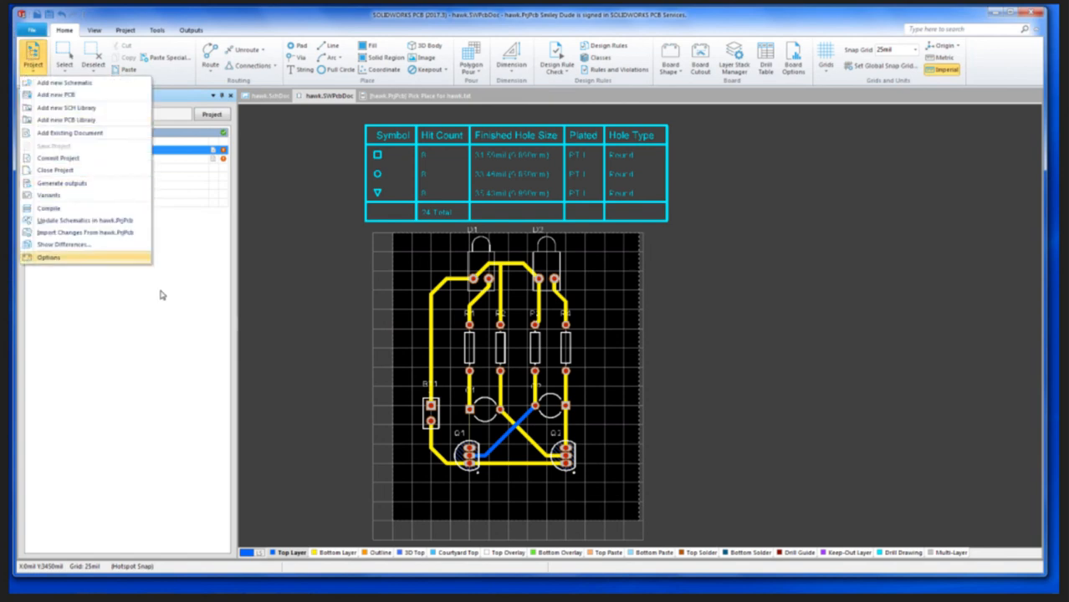
click(179, 251)
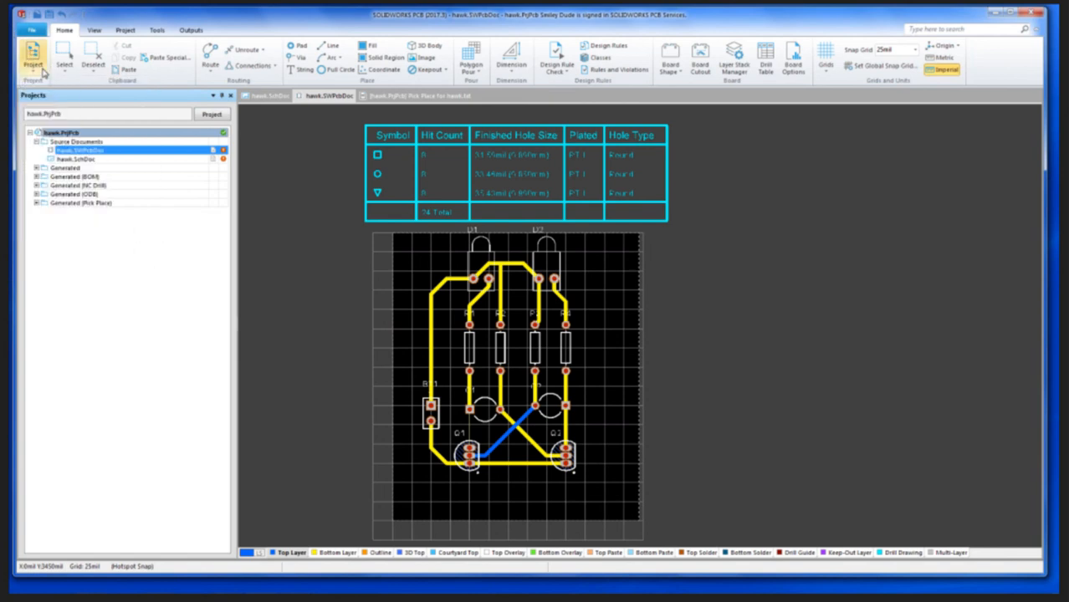
Step: Save the hawk.SWPcbDoc board document
click(31, 30)
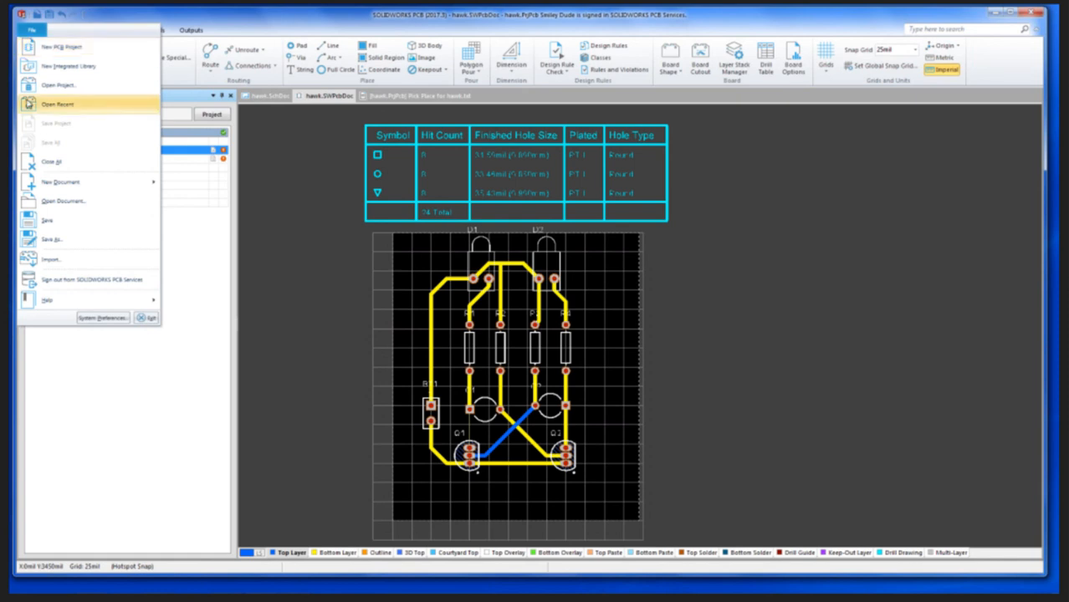
click(48, 220)
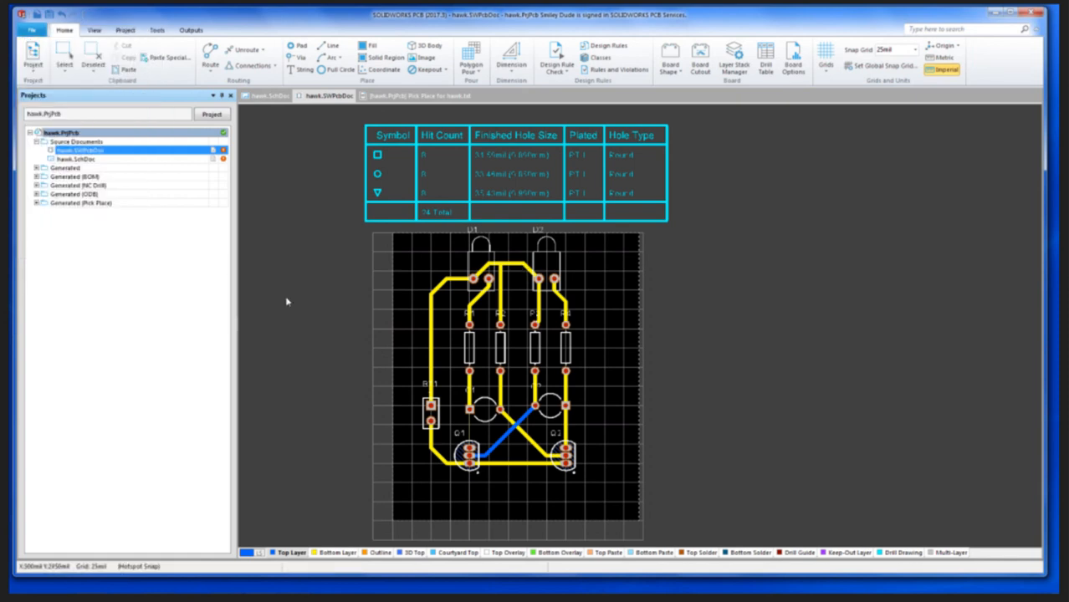
Step: Open the [hawk.PrjPcb] hawk PDF from the project's Outputs folder, examine its layer, drill and schematic pages, and close it and the folder
mouse_move(255, 592)
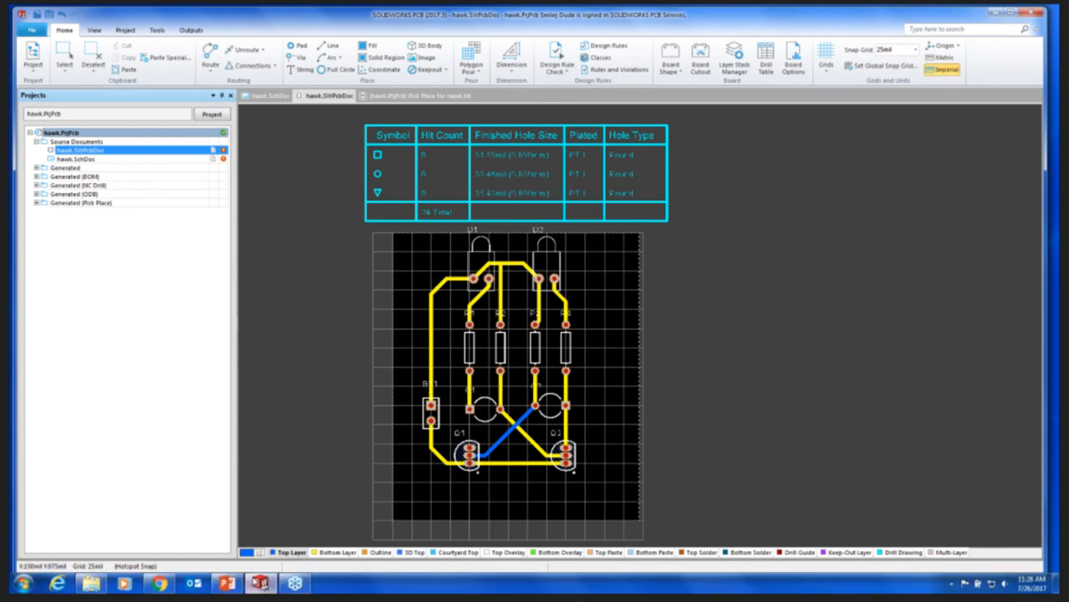
click(101, 588)
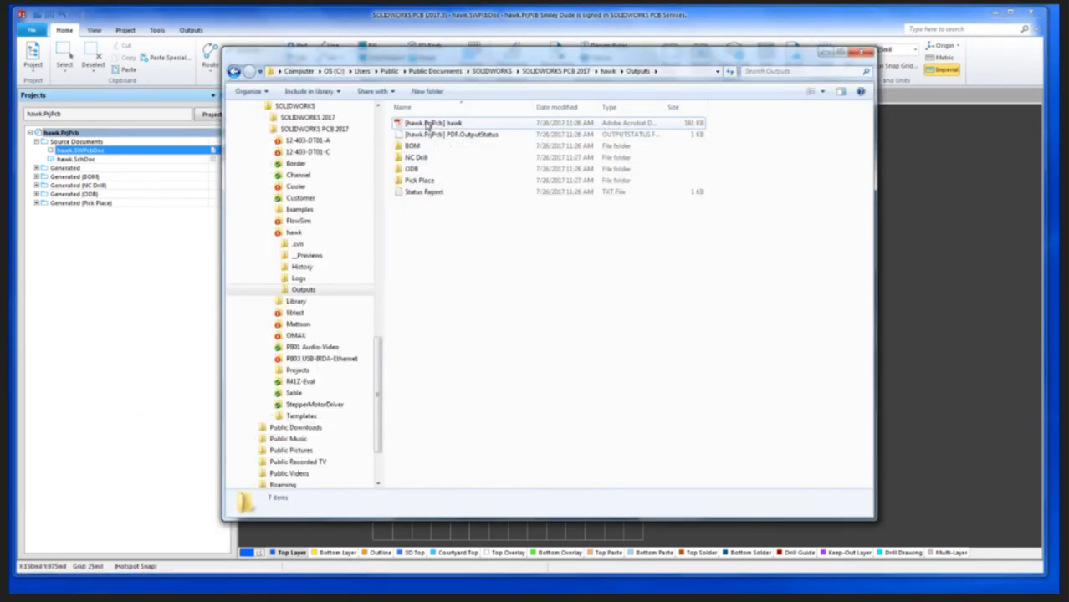
double_click(426, 124)
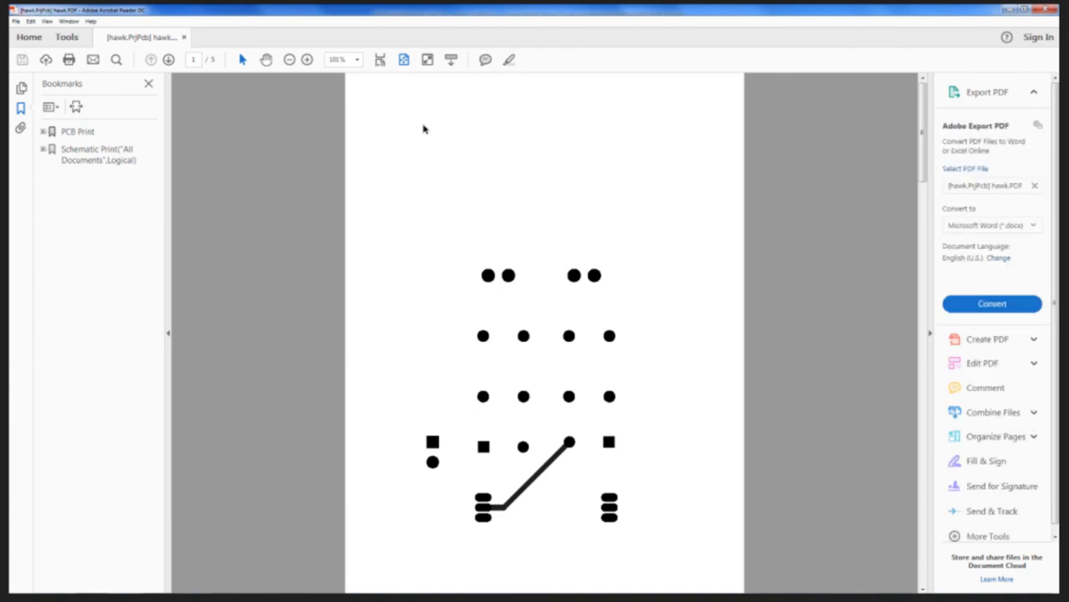
scroll(423, 129, down, 1)
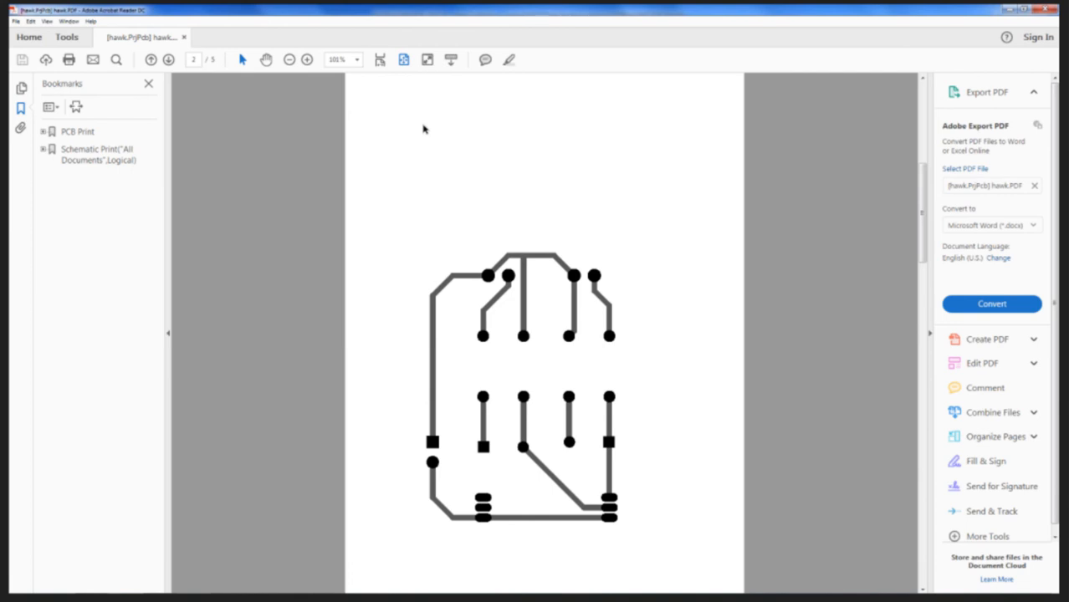
scroll(424, 128, down, 1)
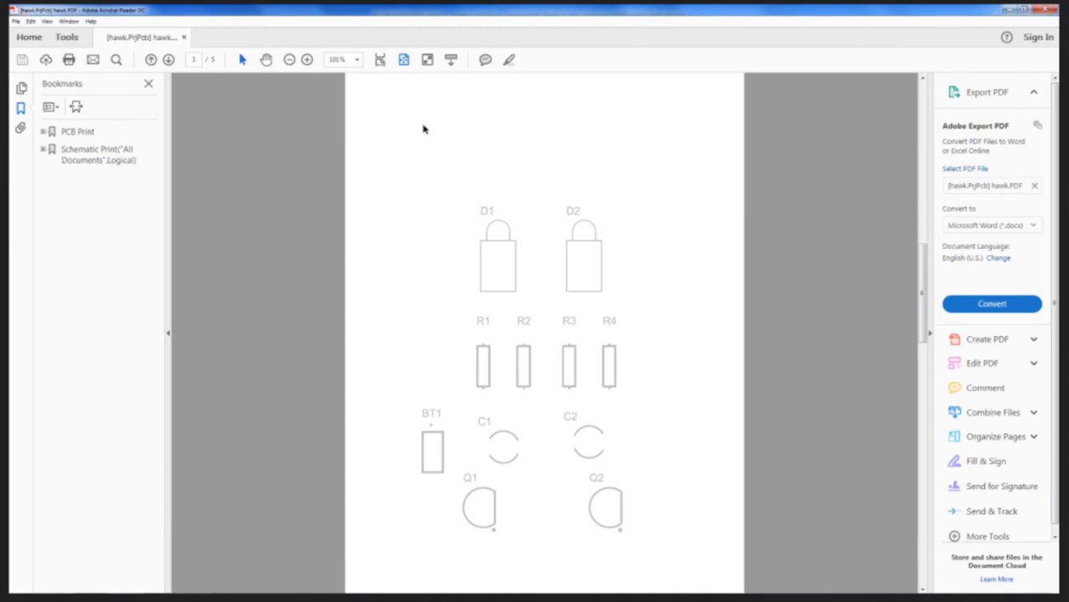
scroll(424, 129, down, 5)
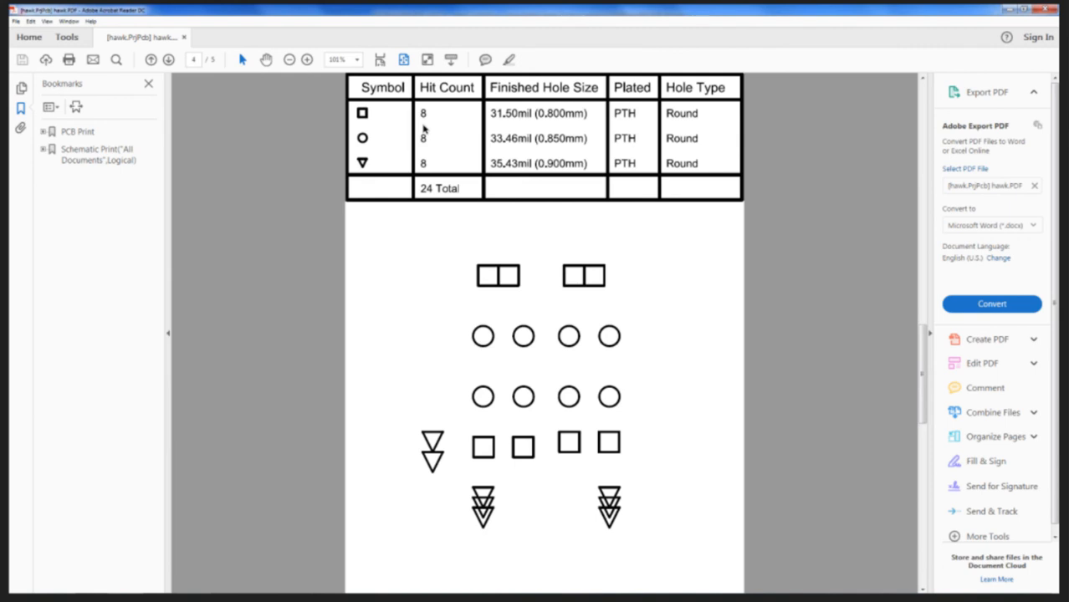
scroll(423, 129, down, 5)
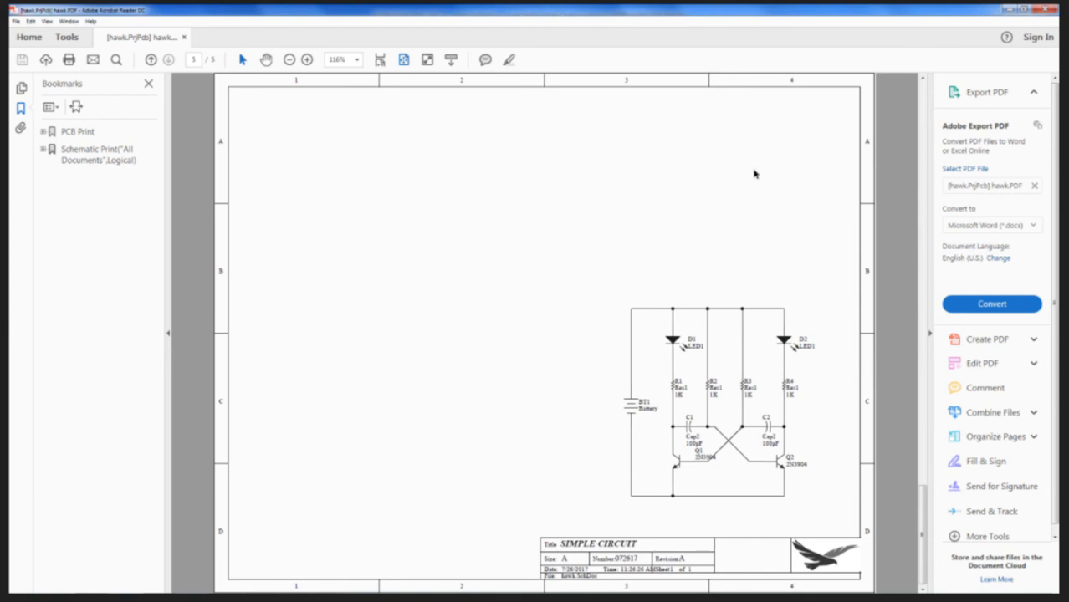
click(1046, 8)
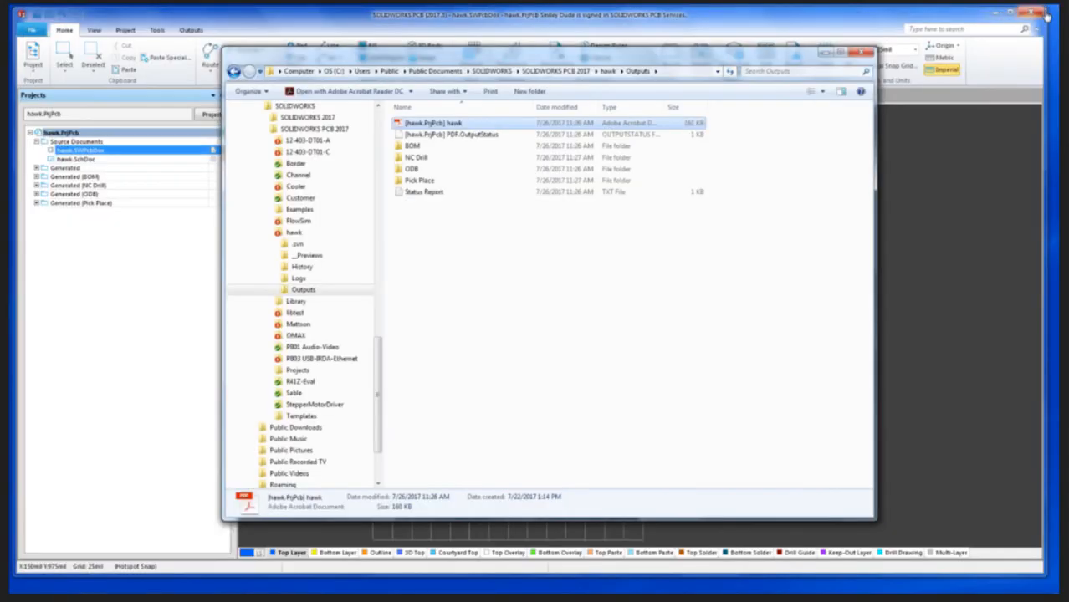
click(824, 53)
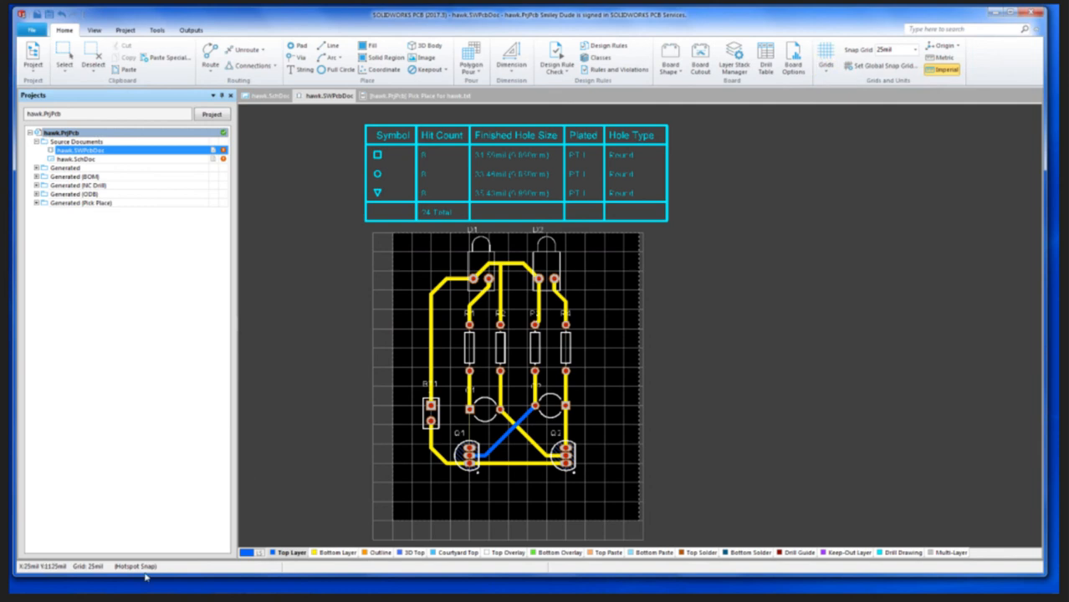
Step: Switch to the webwed_0726 PowerPoint presentation, show the Outputs slides full screen, and return to the circuit board
mouse_move(219, 590)
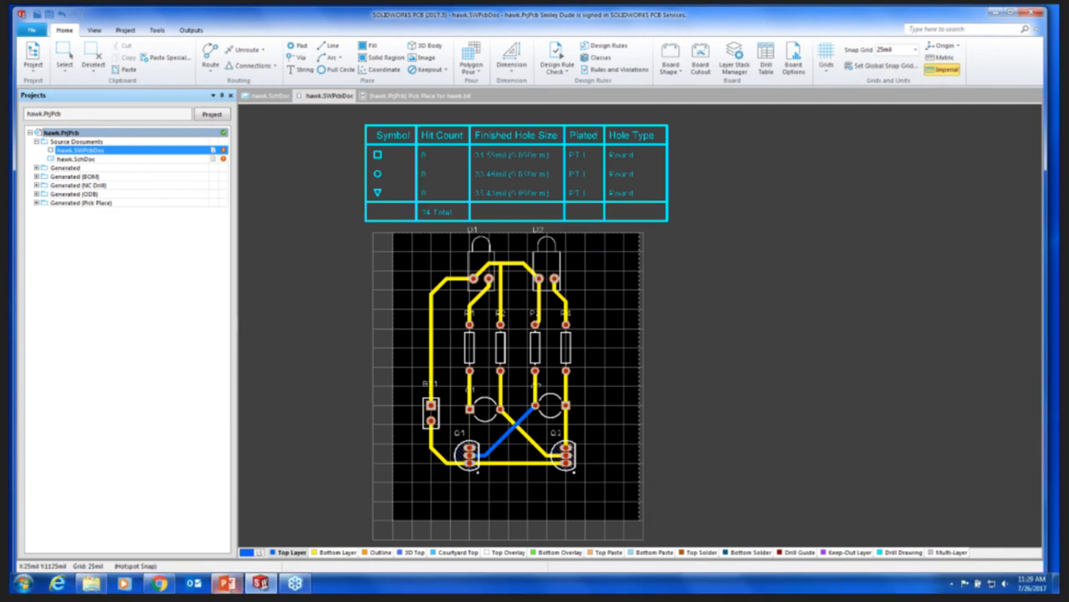
click(228, 584)
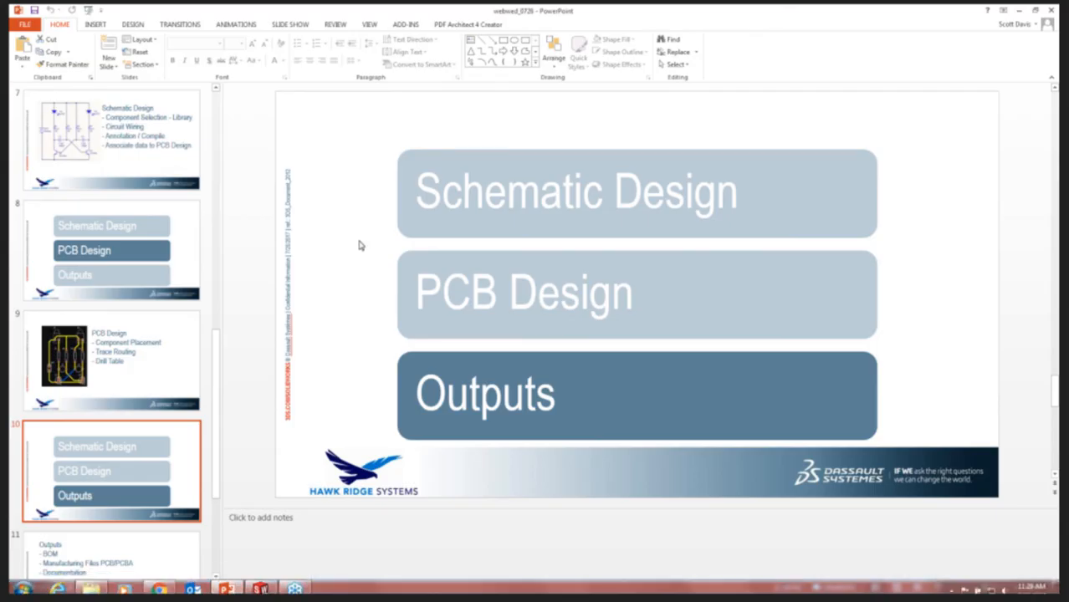
key(shift+F5)
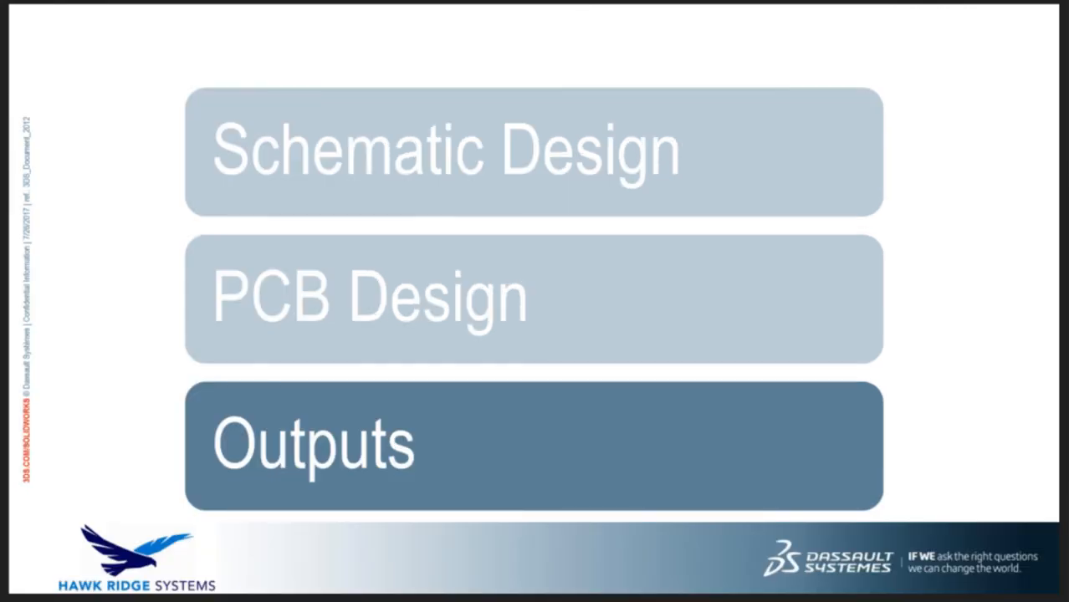
key(Right)
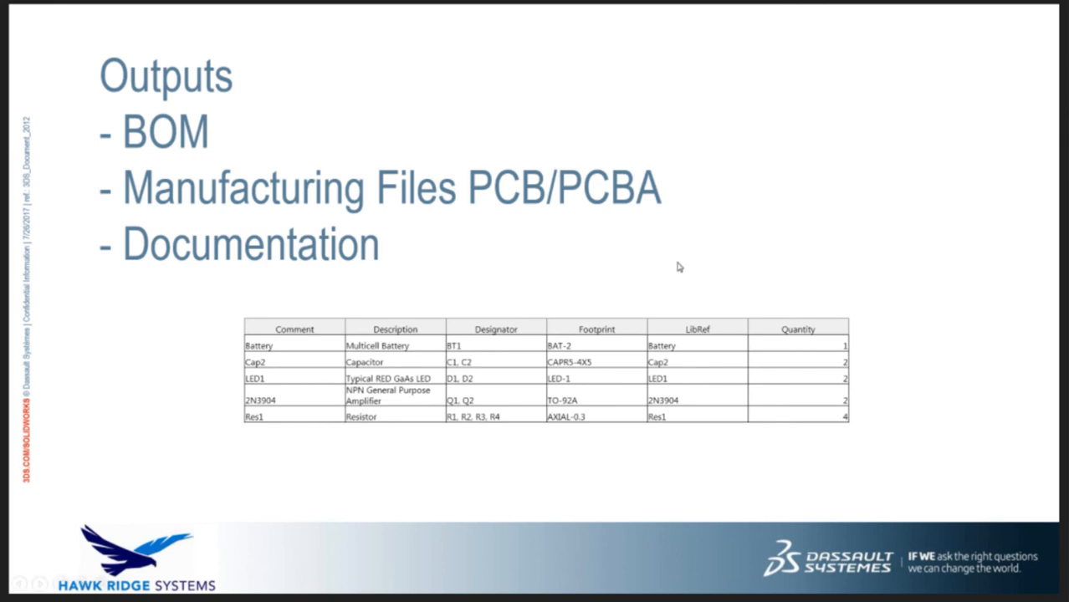
key(Escape)
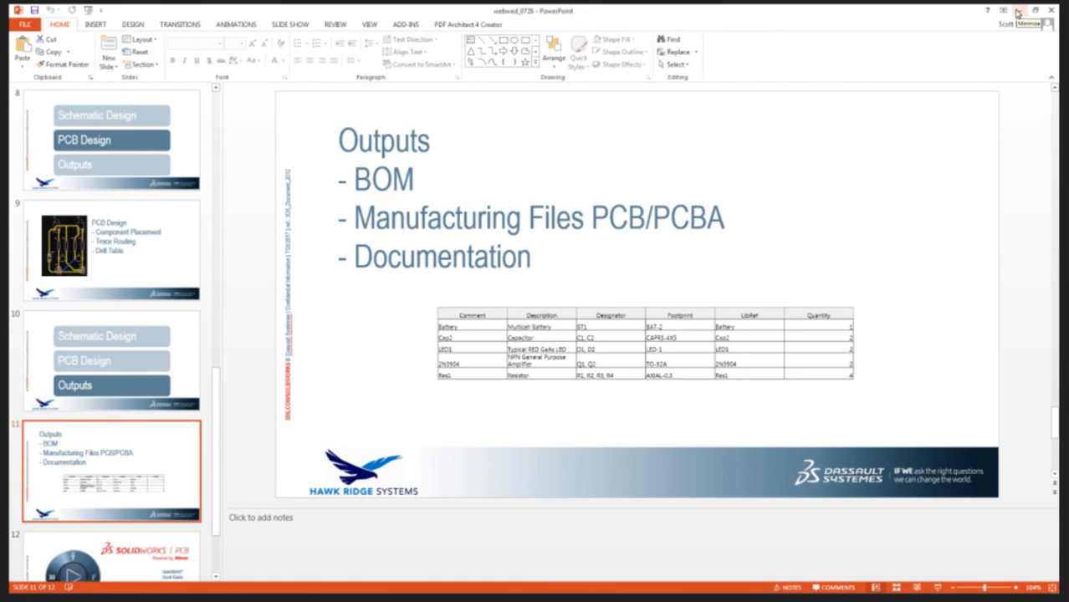
click(1017, 14)
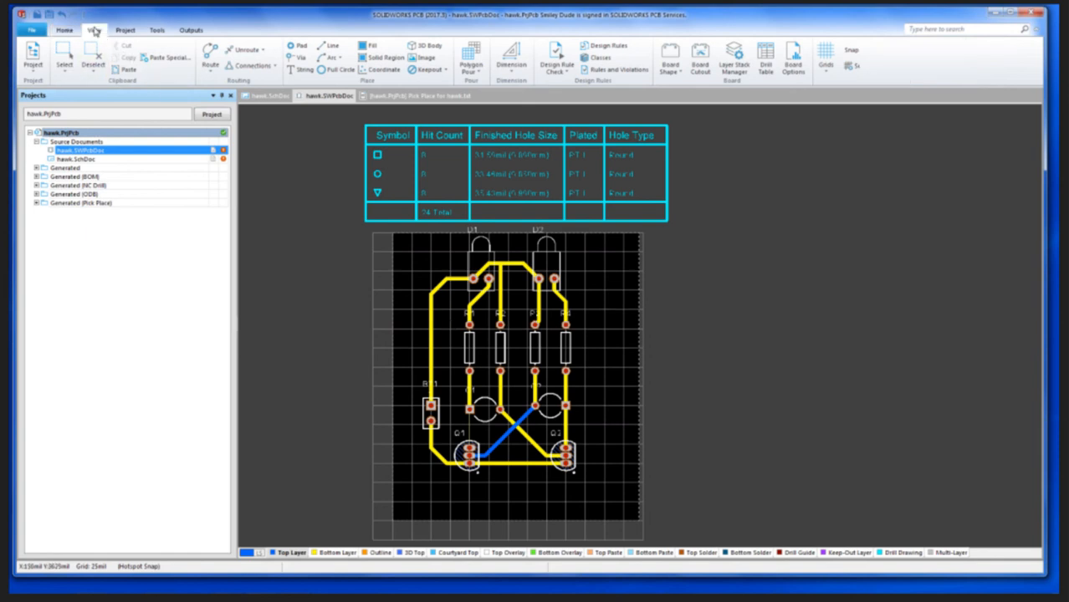
Step: Show the SOLIDWORKS PCB Connector to view its Pull and Push options, move it clear of the board, and close it
click(94, 30)
click(67, 53)
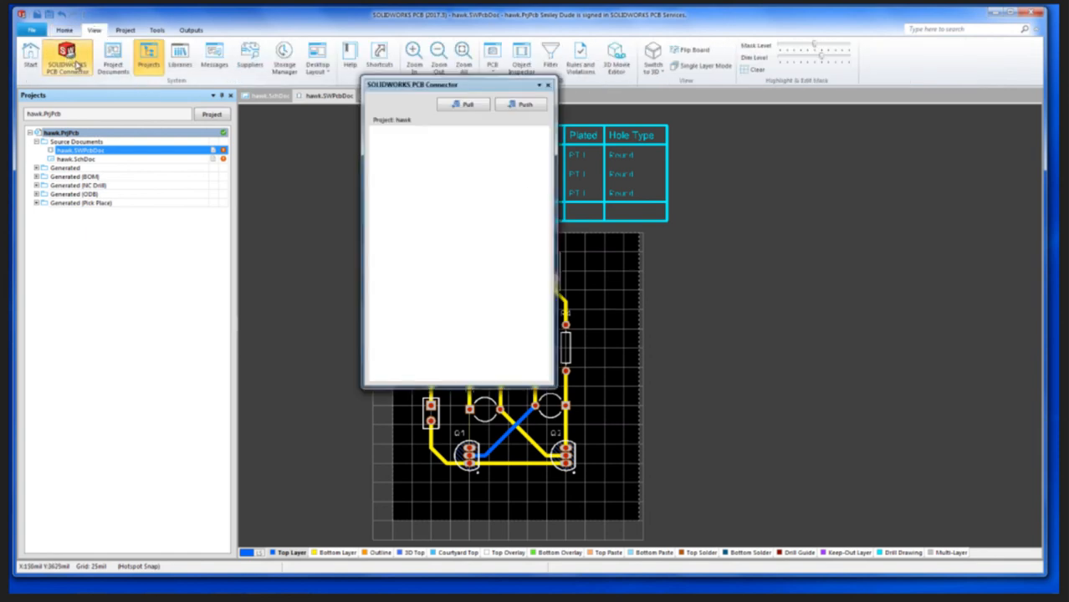
drag(474, 86, 866, 142)
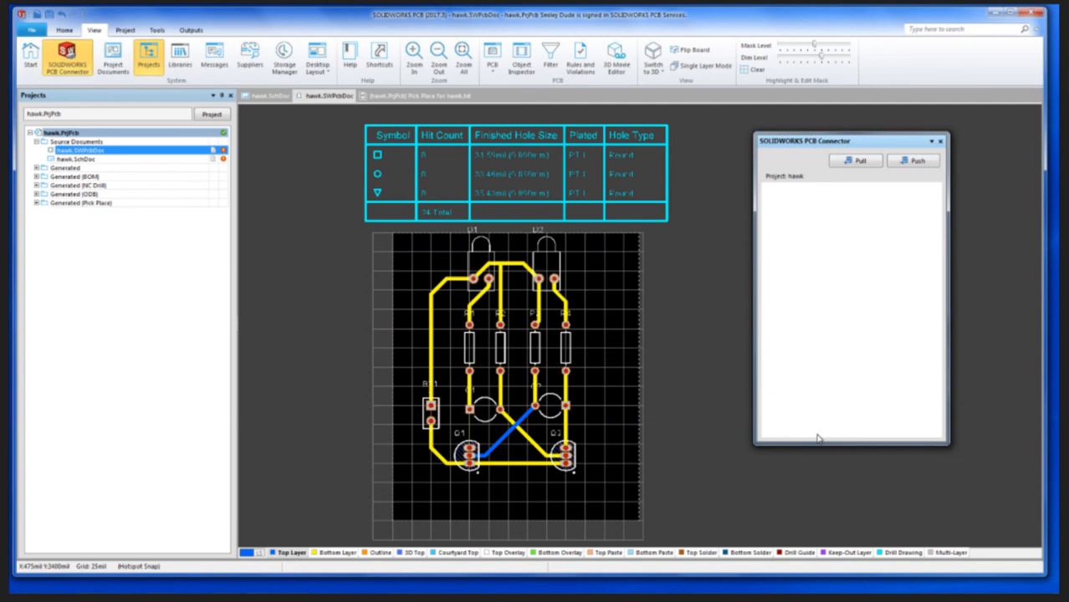
click(941, 142)
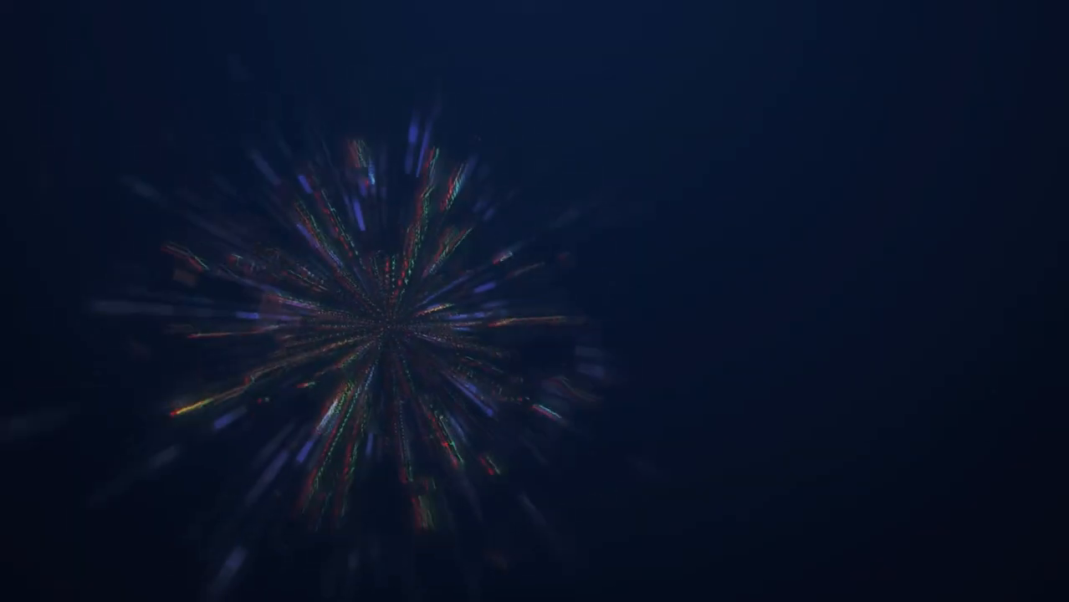